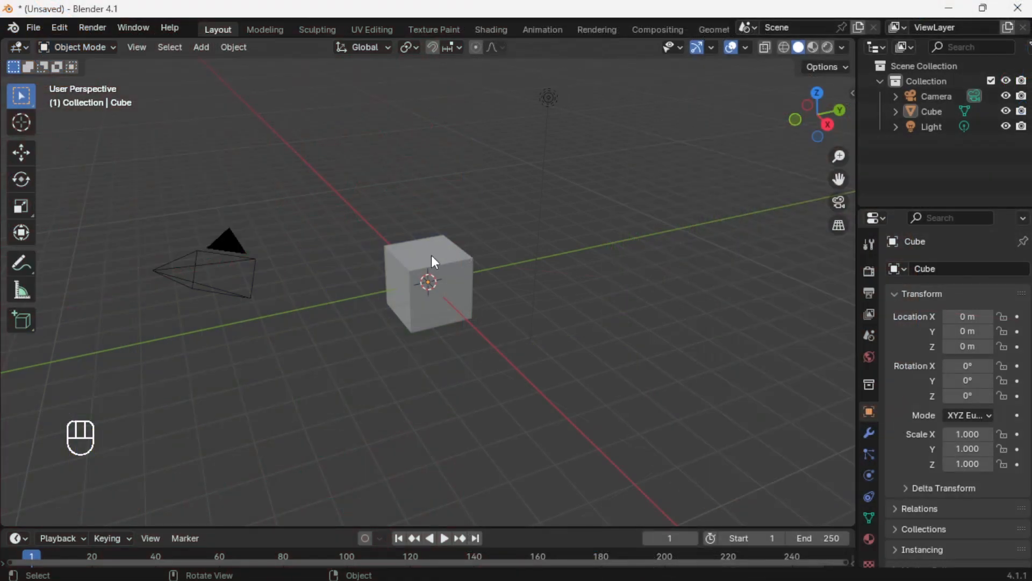
Delete the default cube from the scene
left_click(275, 120)
left_click(461, 278)
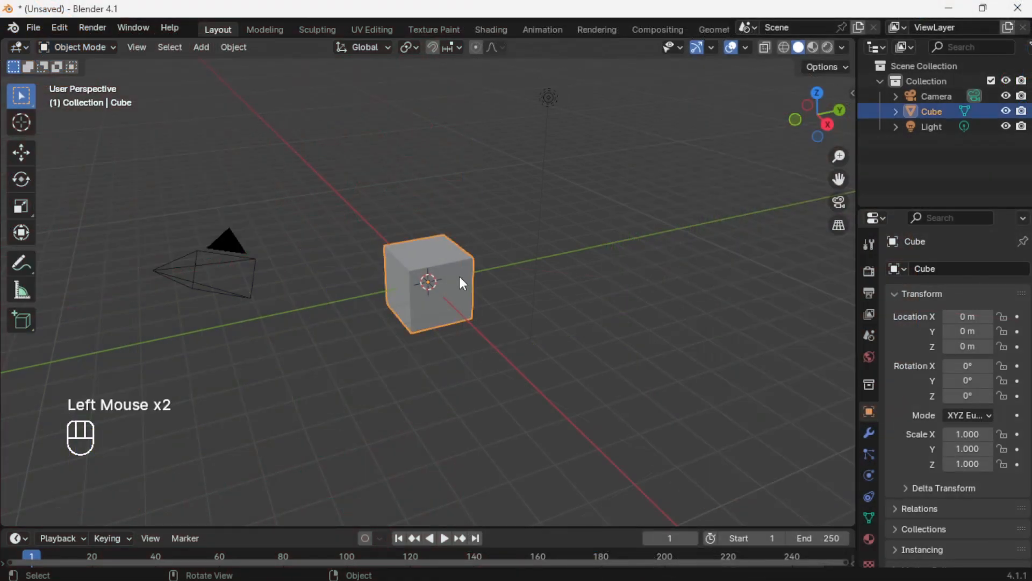
key("Delete")
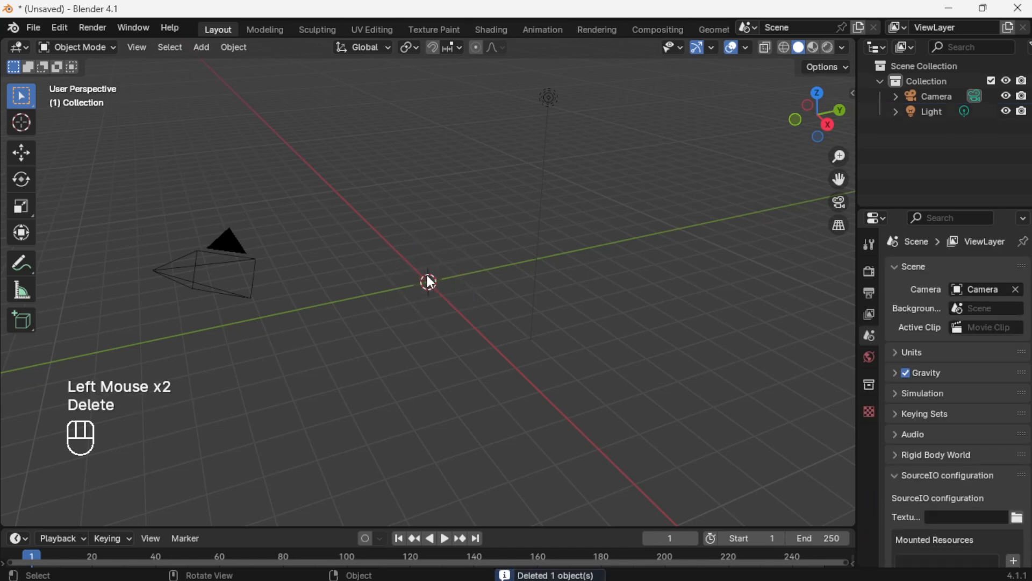
Add a UV sphere mesh at the scene's origin
left_click(204, 46)
mouse_move(228, 69)
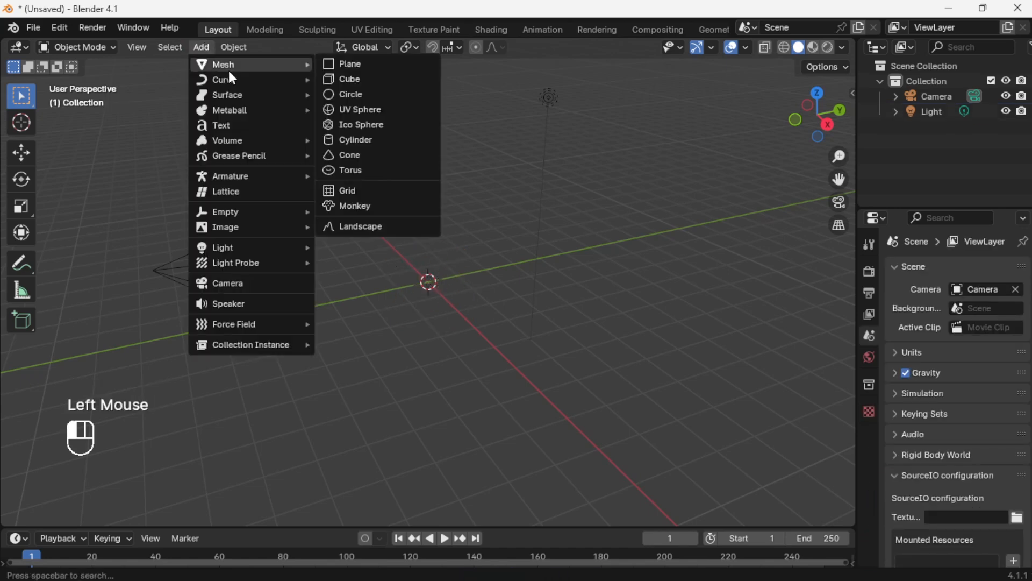
left_click(386, 107)
middle_click_drag(462, 289, 343, 312)
scroll(489, 261, "up", 4)
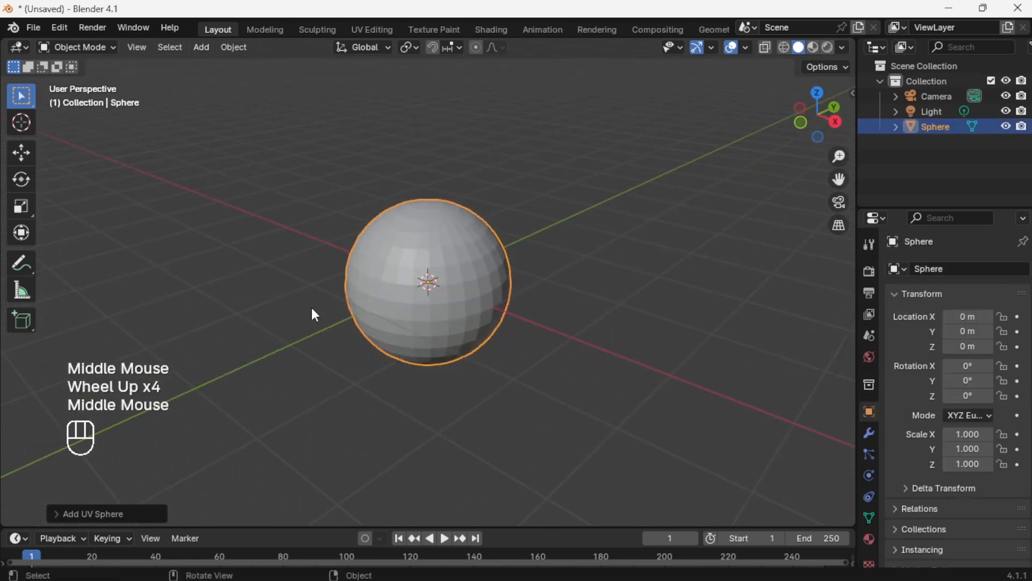
Rotate the sphere 90° about the X axis
left_click(21, 179)
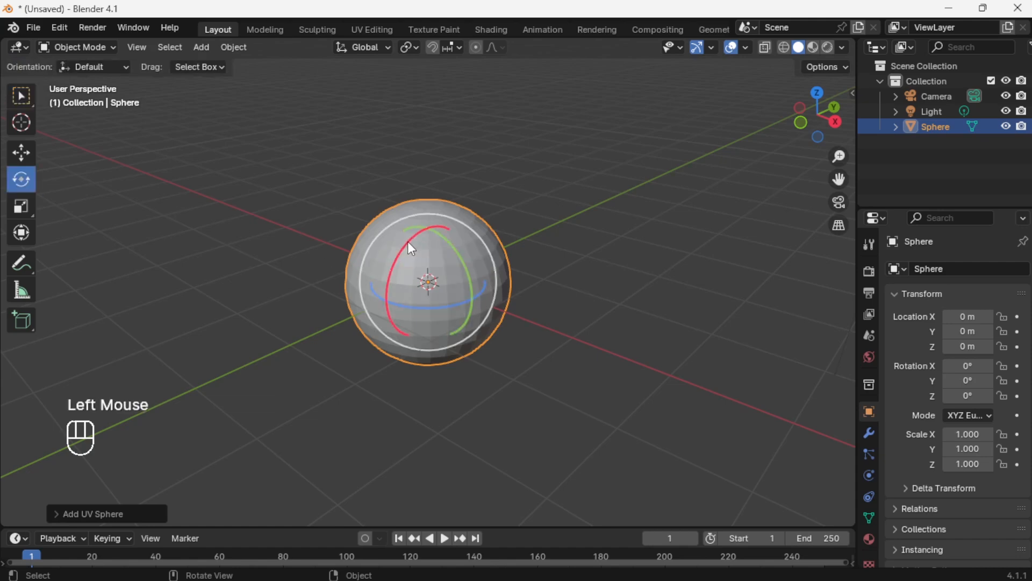
left_click_drag(409, 243, 389, 295)
type("90")
key("Return")
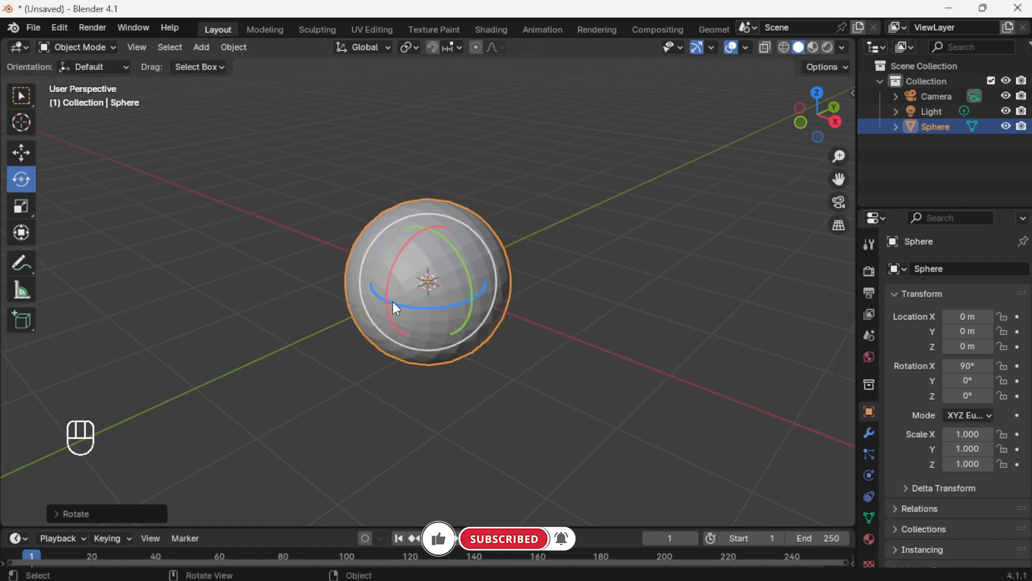
In Edit Mode, pull the sphere's front pole vertex slightly outward along Y using smooth proportional editing with a radius of about 1.46 m
scroll(488, 282, "down", 2)
middle_click_drag(465, 298, 448, 281)
scroll(486, 289, "up", 1)
scroll(454, 276, "up", 1)
left_click_drag(76, 48, 85, 82)
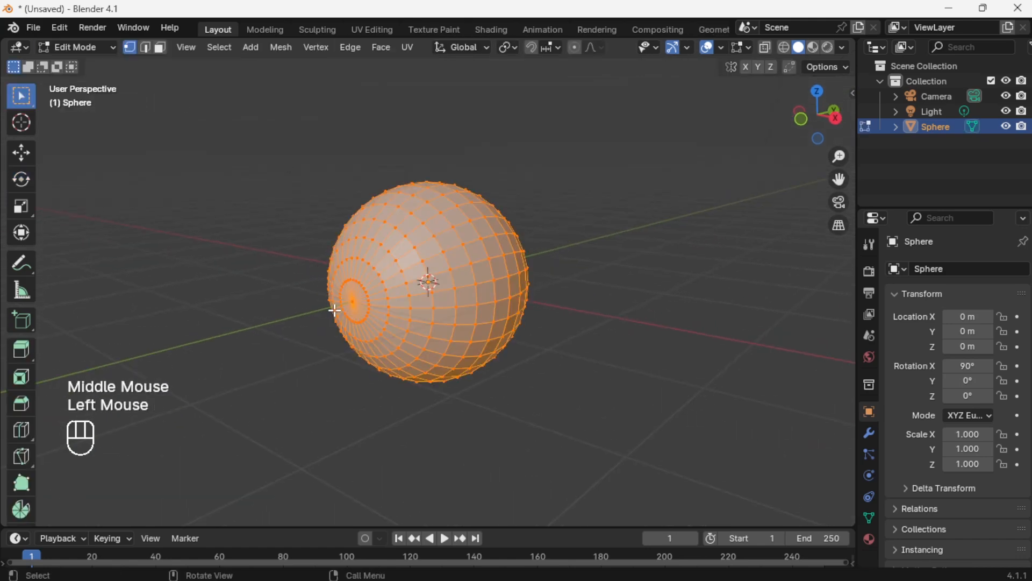
scroll(331, 307, "up", 1)
left_click(311, 314)
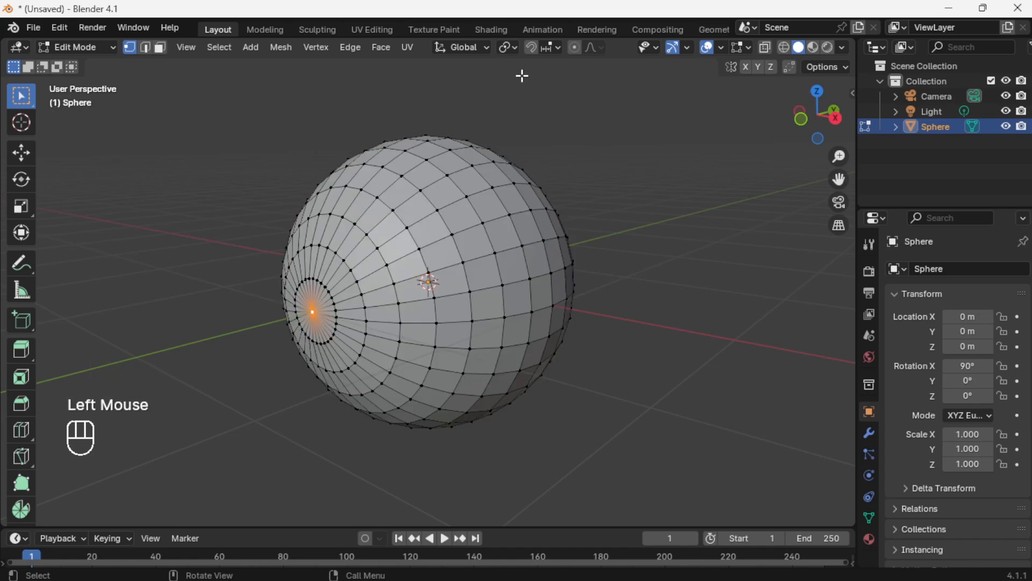
left_click(575, 48)
key("g")
key("y")
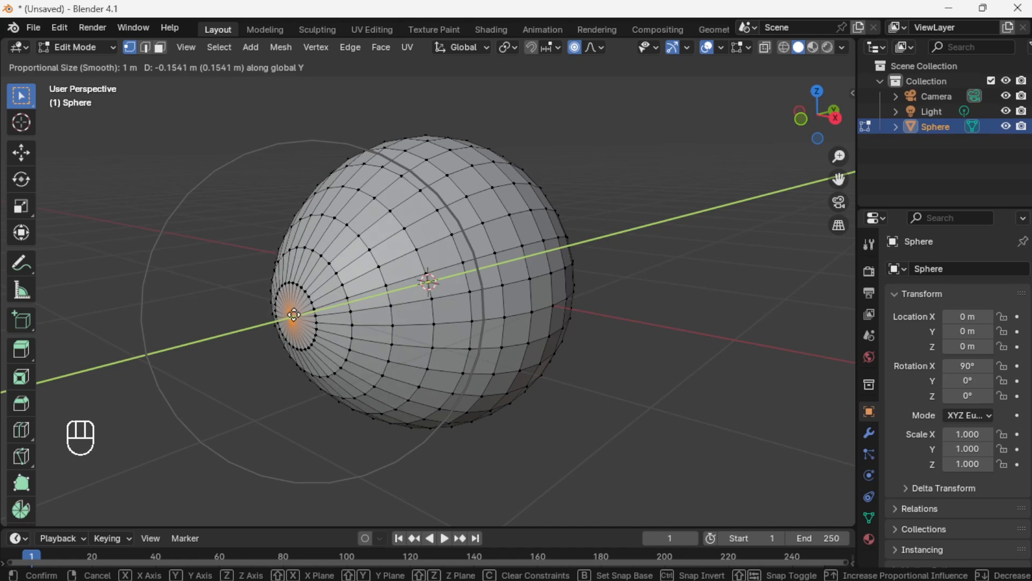
scroll(294, 315, "down", 4)
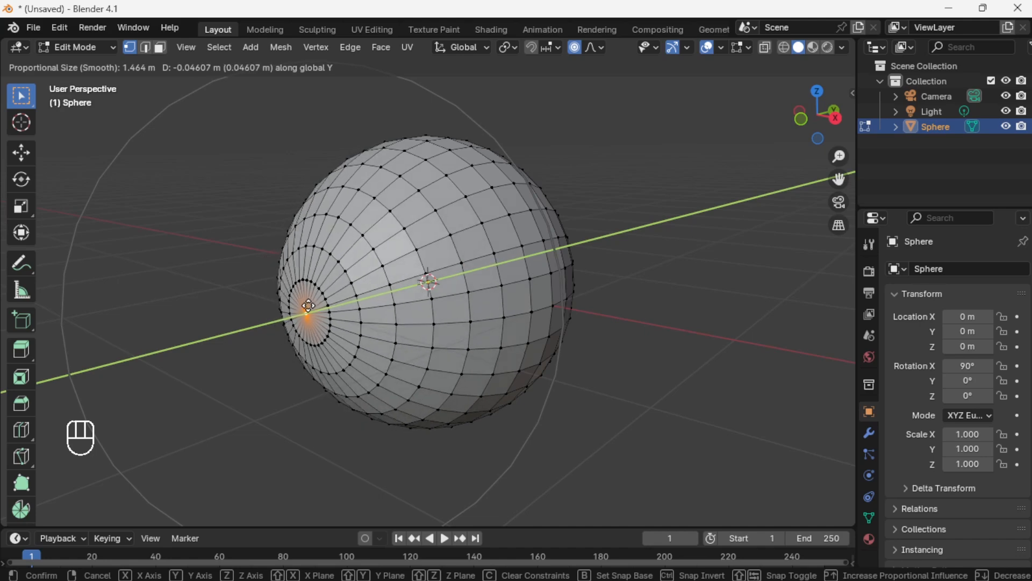
left_click(282, 318)
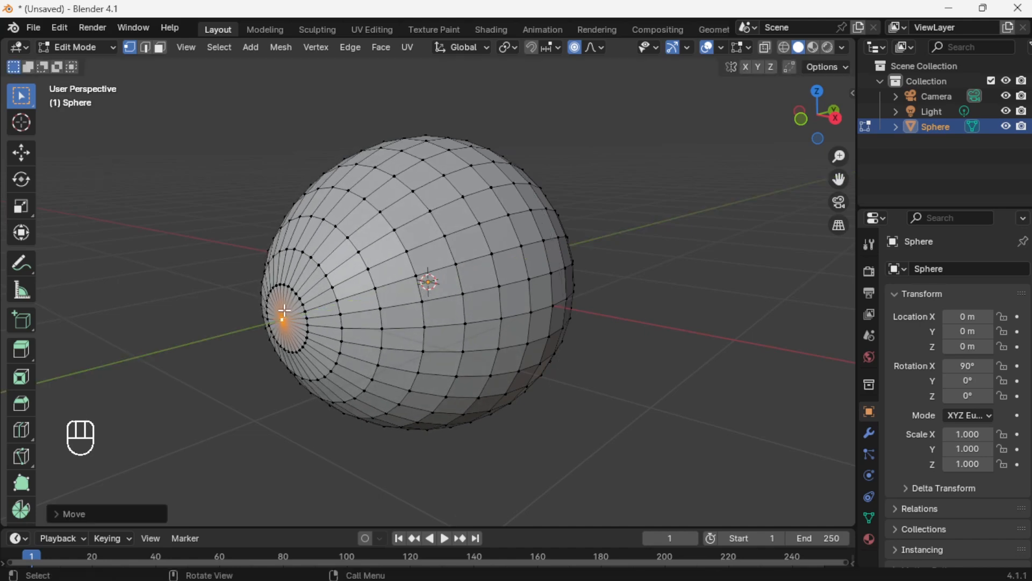
left_click(575, 48)
Grow the selection from the front pole vertex by three rings to cover the bulging cap
middle_click_drag(409, 178, 348, 195)
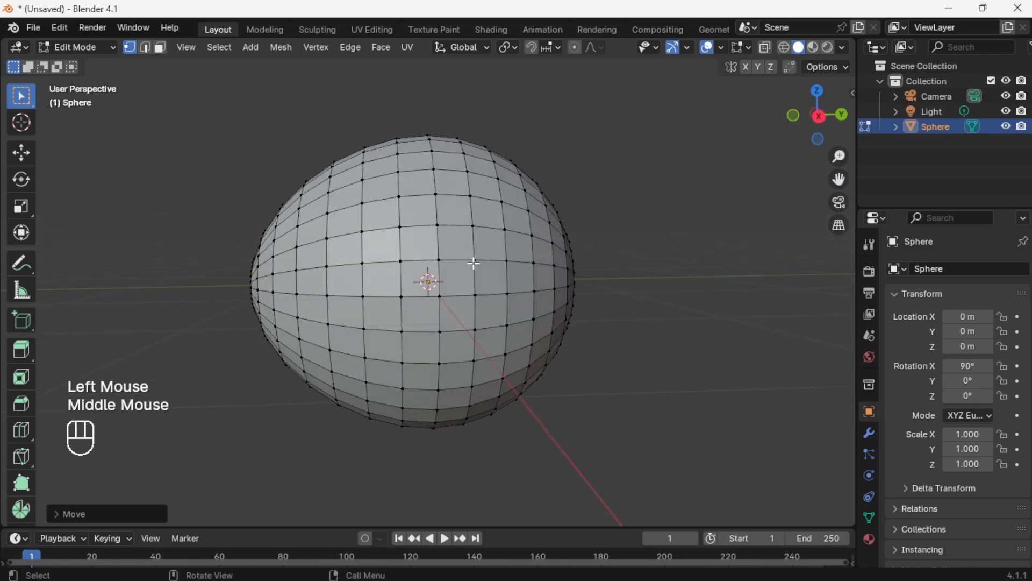
middle_click_drag(367, 297, 475, 308)
scroll(466, 292, "up", 2)
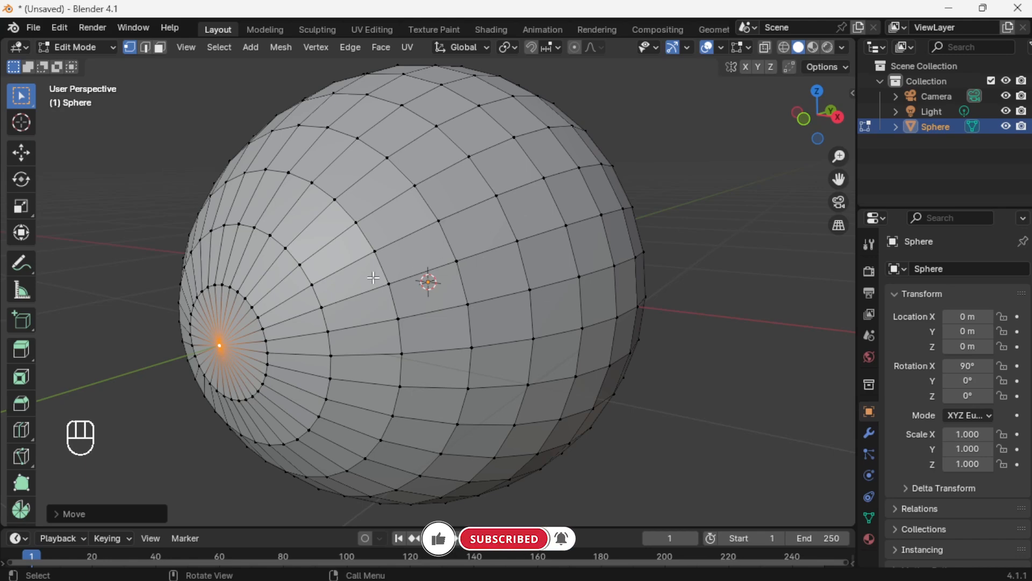
scroll(373, 278, "down", 2)
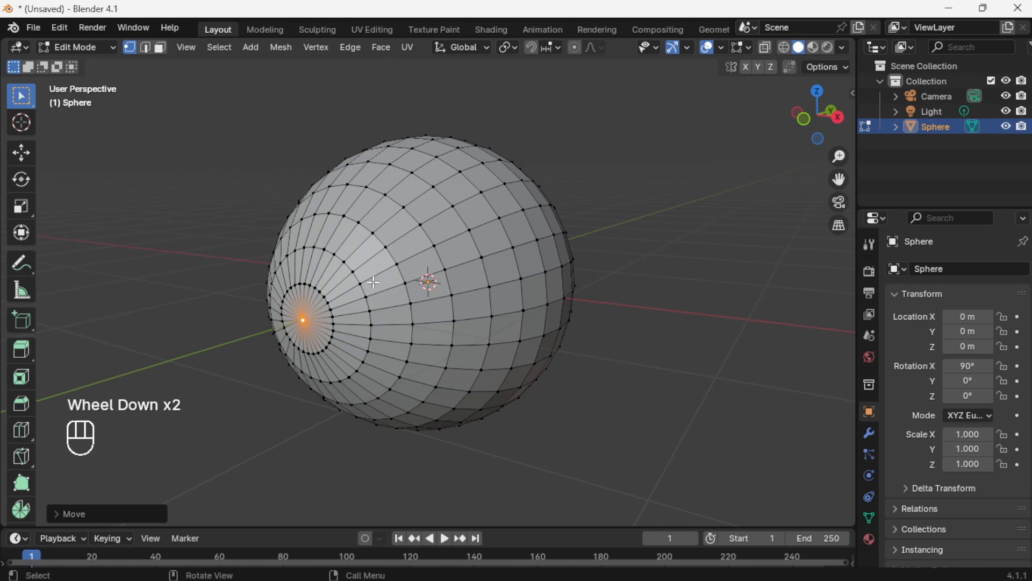
scroll(373, 278, "up", 1)
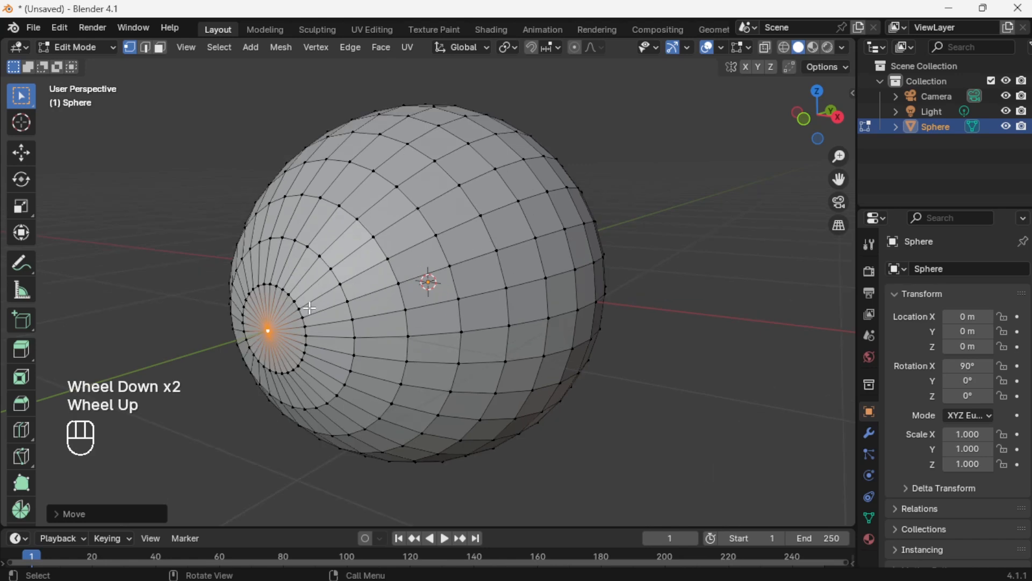
key("ctrl")
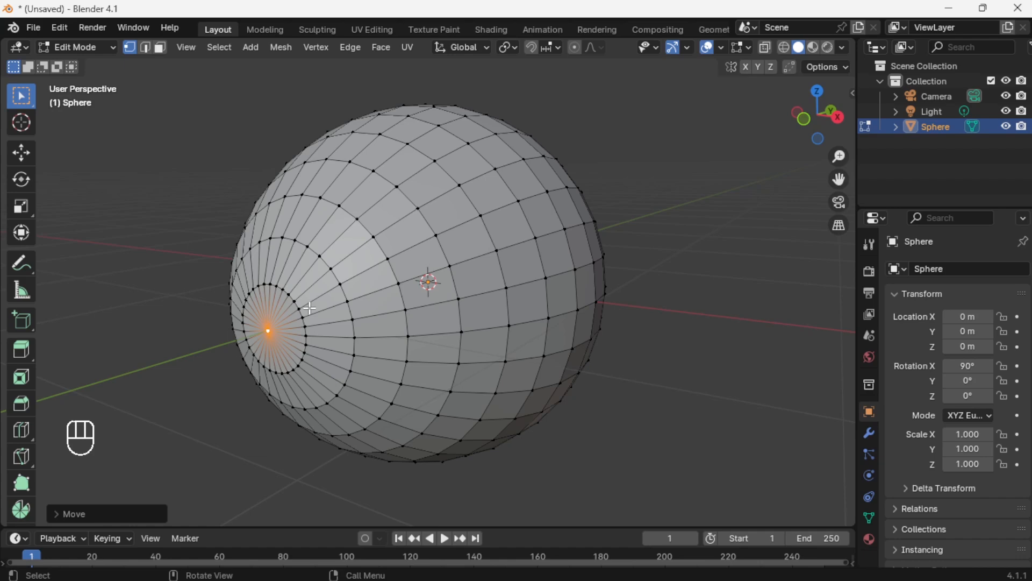
key("ctrl+KP_Add")
key("ctrl+KP_Add")
key("ctrl+KP_Add")
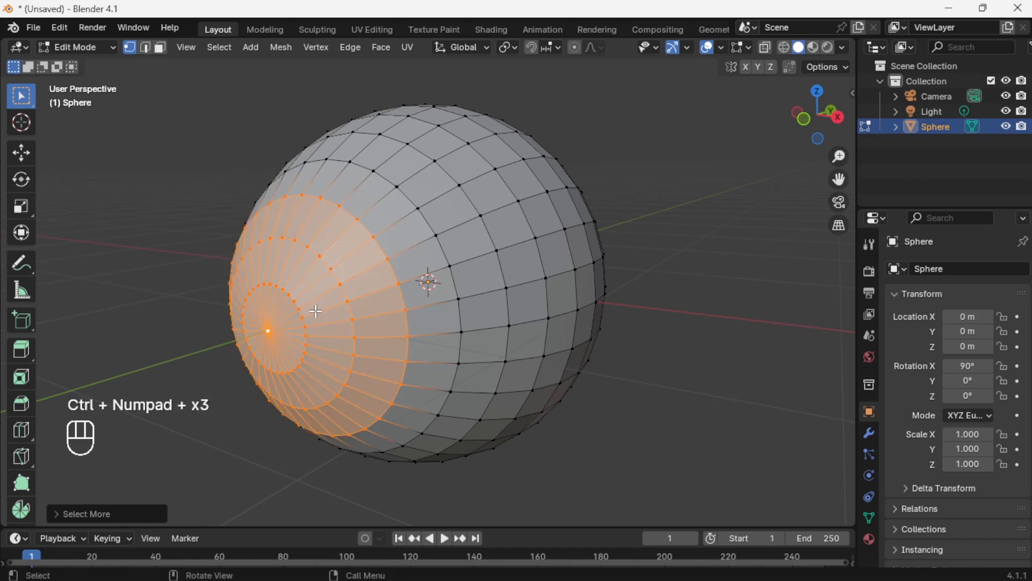
Duplicate the selected front cap in place and mirror the copy along global Y, working in the right orthographic view
middle_click_drag(415, 300, 352, 295)
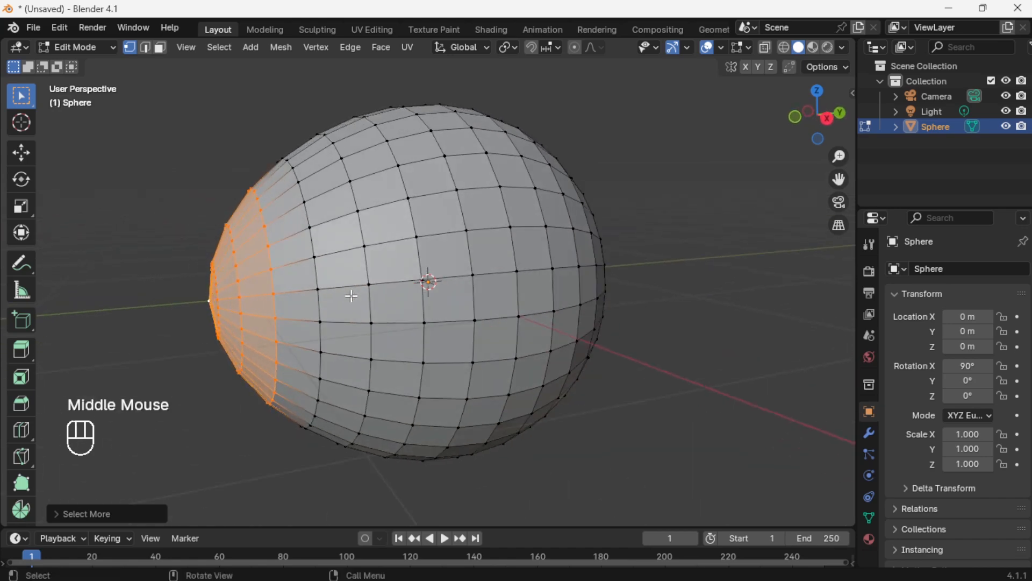
left_click(829, 120)
scroll(251, 256, "up", 1)
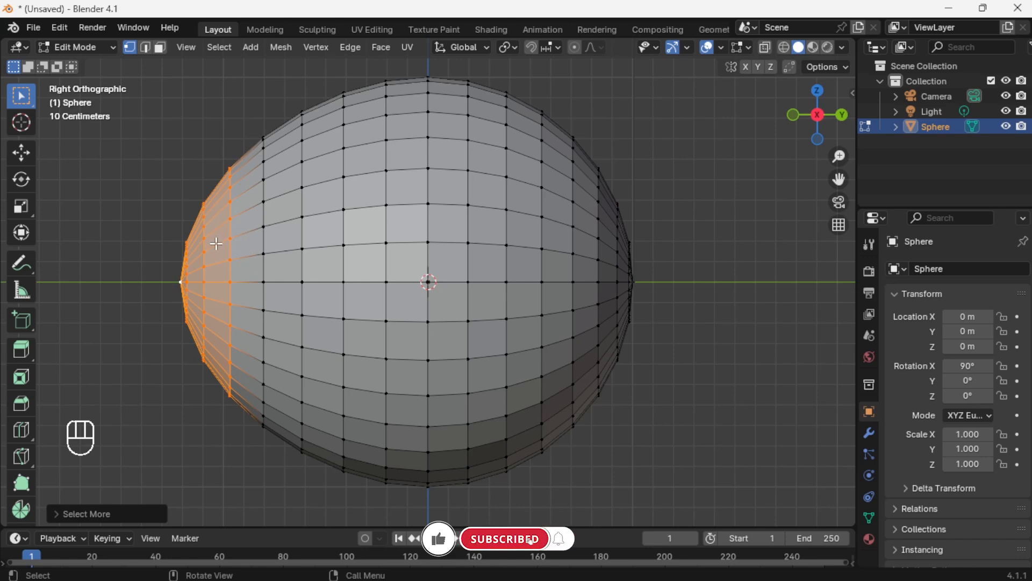
key("shift+d")
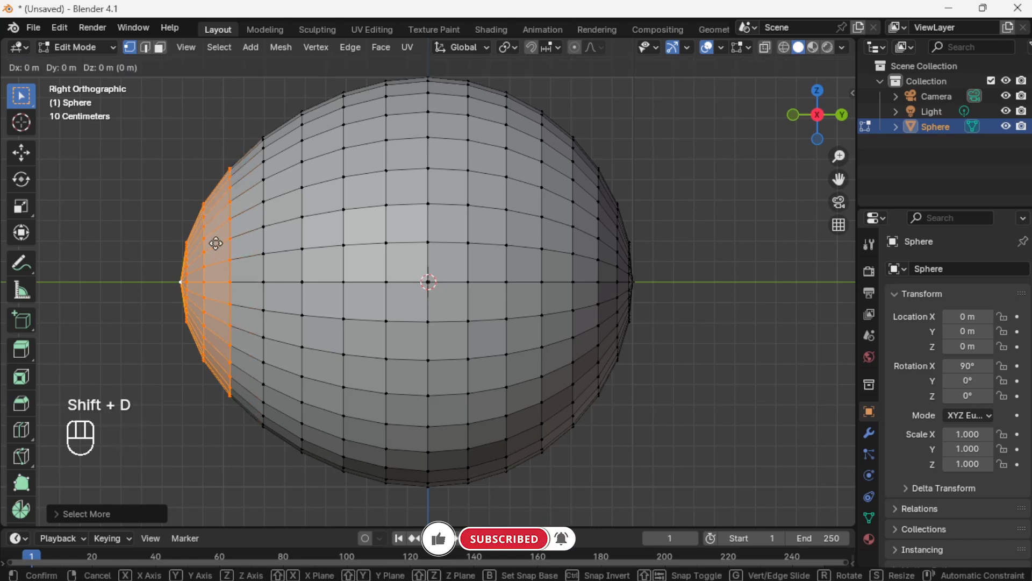
left_click(216, 243)
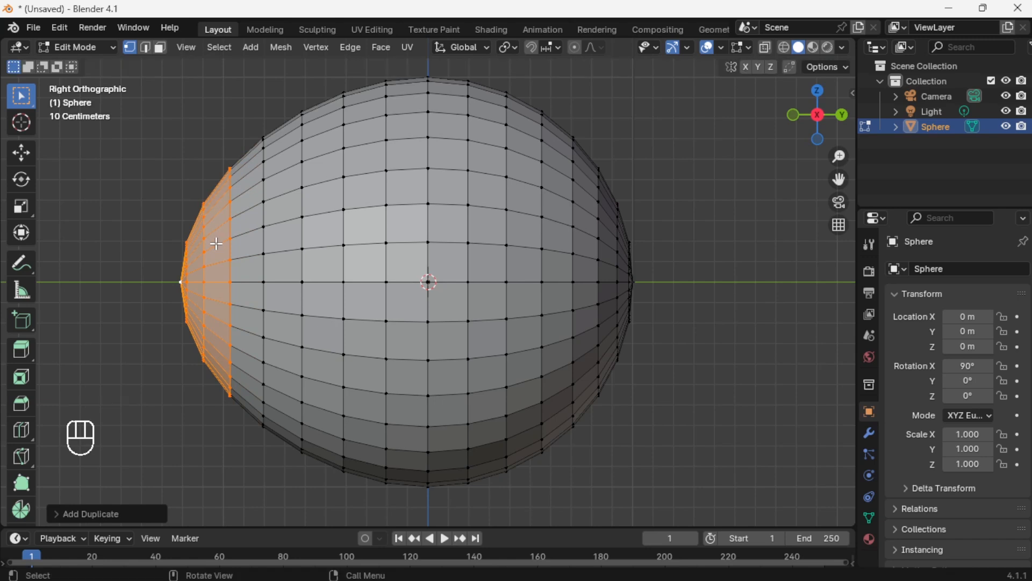
key("ctrl+v")
mouse_move(179, 450)
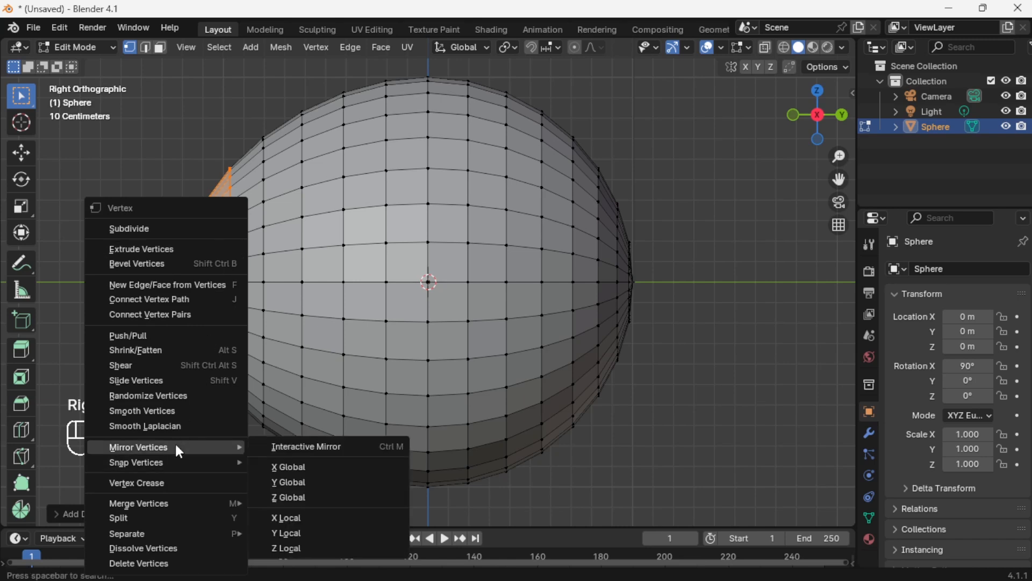
left_click(302, 482)
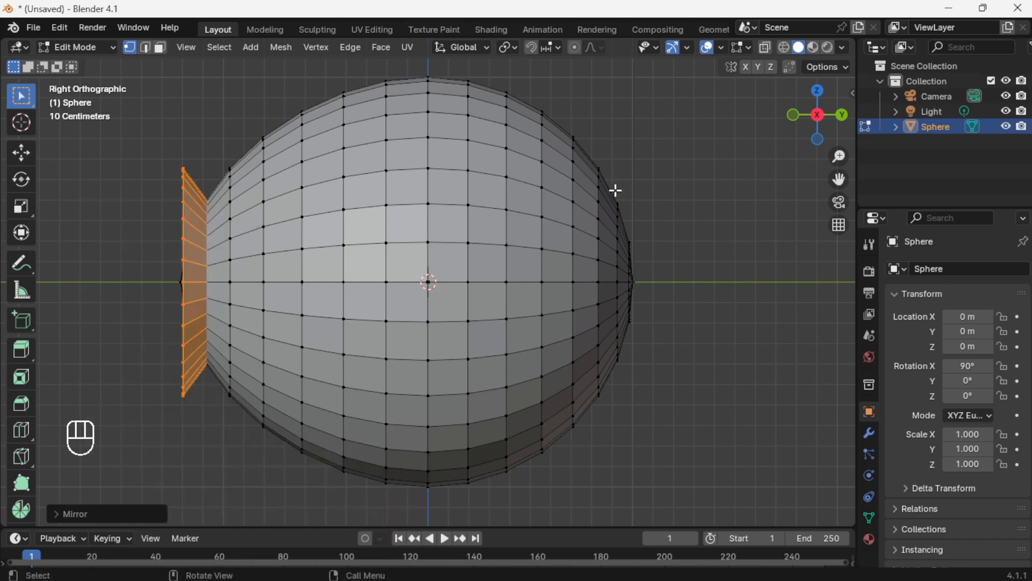
With wireframe shading on, move the mirrored cap inward along Y until its rim meets the rim of the original cap
left_click(784, 48)
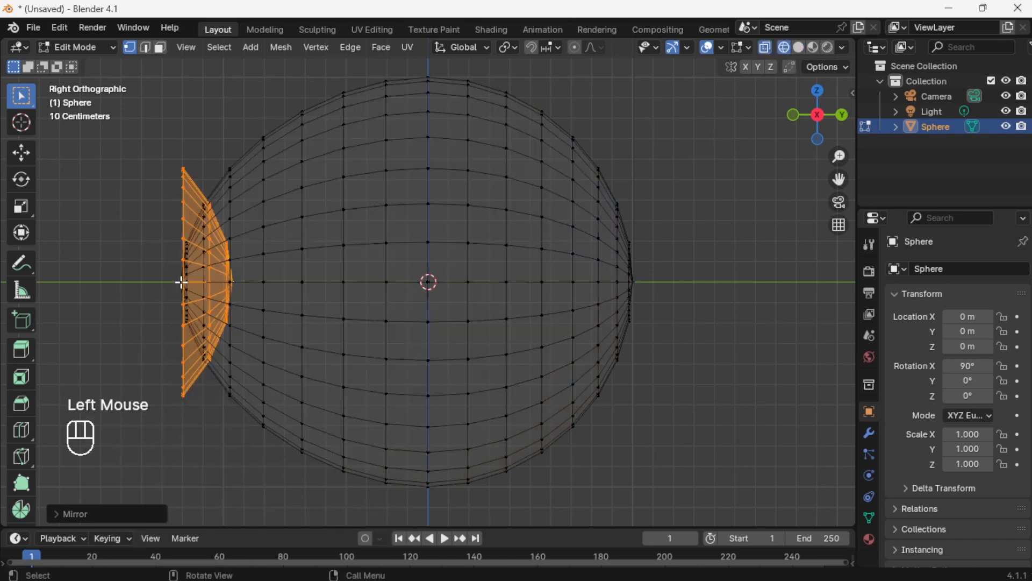
double_click(21, 152)
left_click_drag(261, 282, 316, 280)
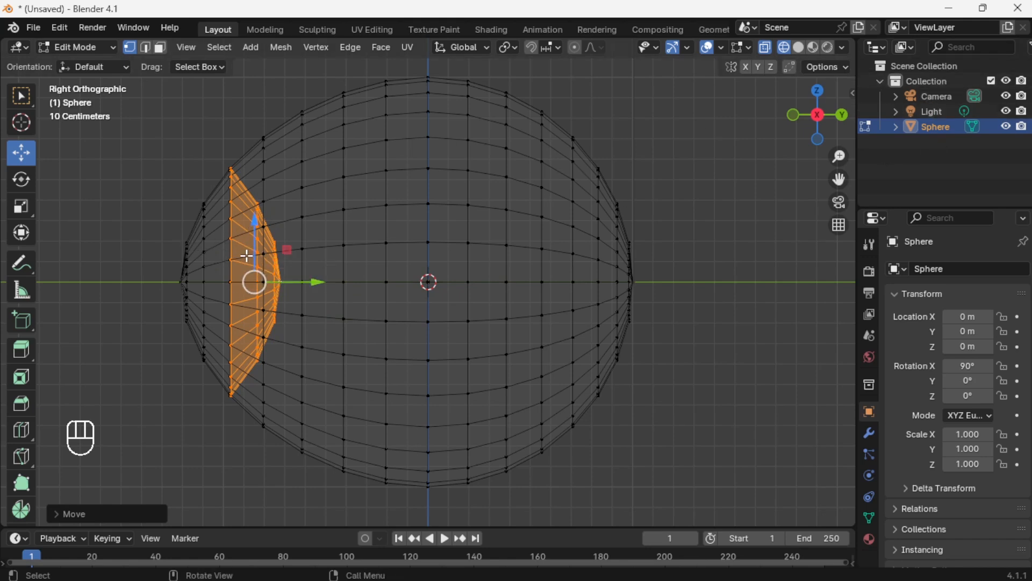
Separate the mirrored cap into its own object and return to Object Mode
key("p")
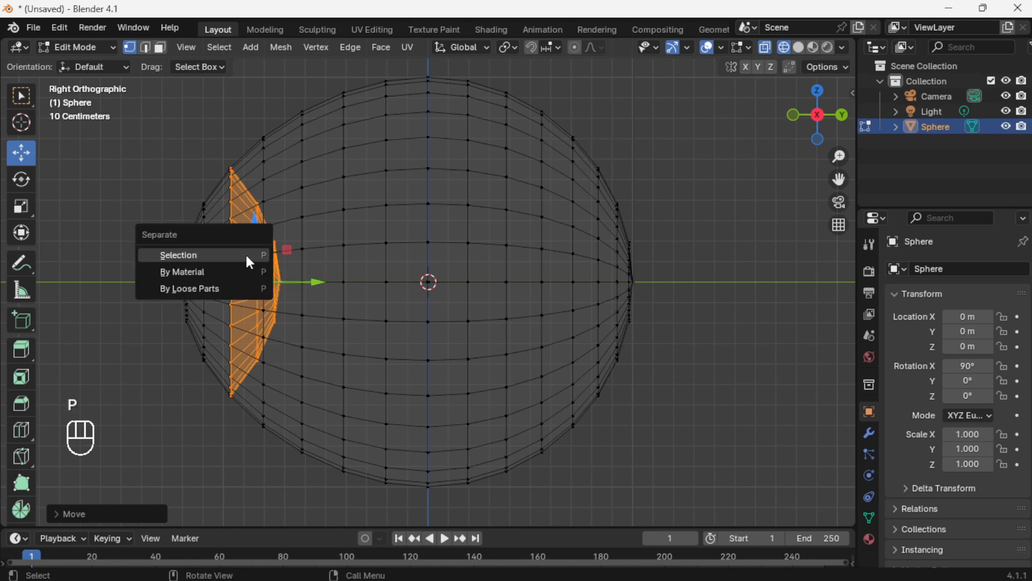
left_click(246, 253)
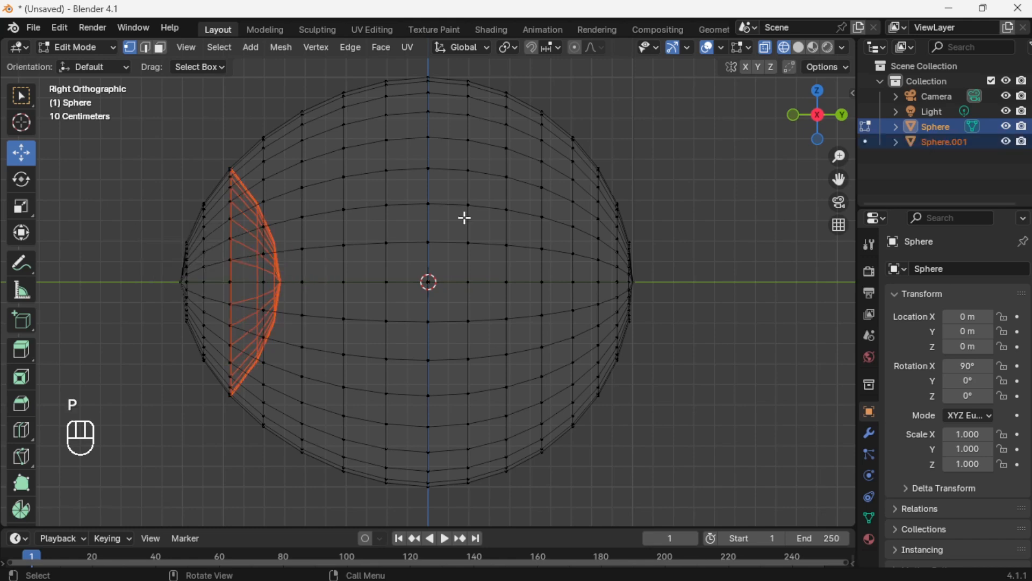
left_click(98, 51)
left_click(103, 61)
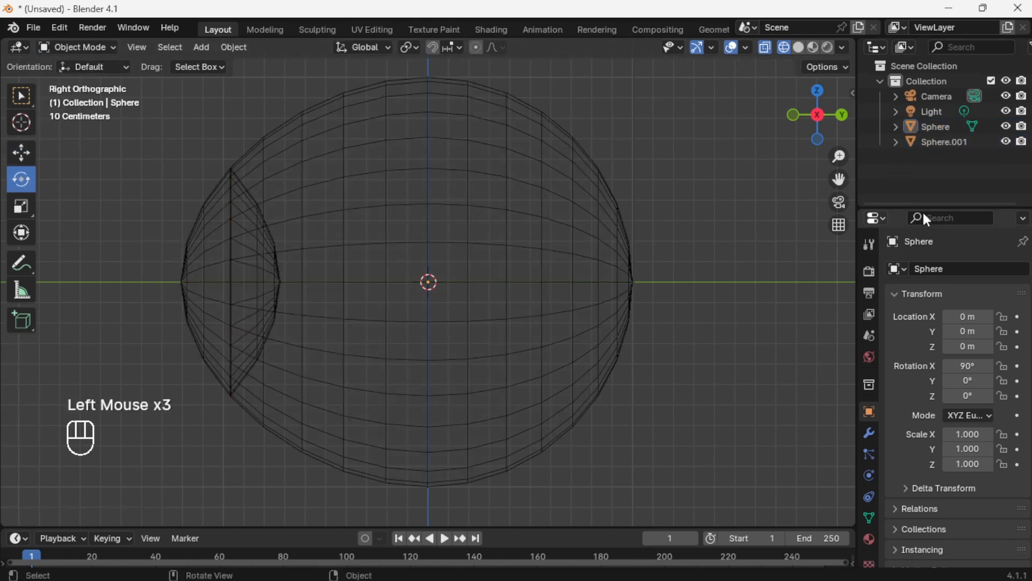
Rename the separated cap object as "iris bagian dalam"
left_click(953, 139)
double_click(947, 142)
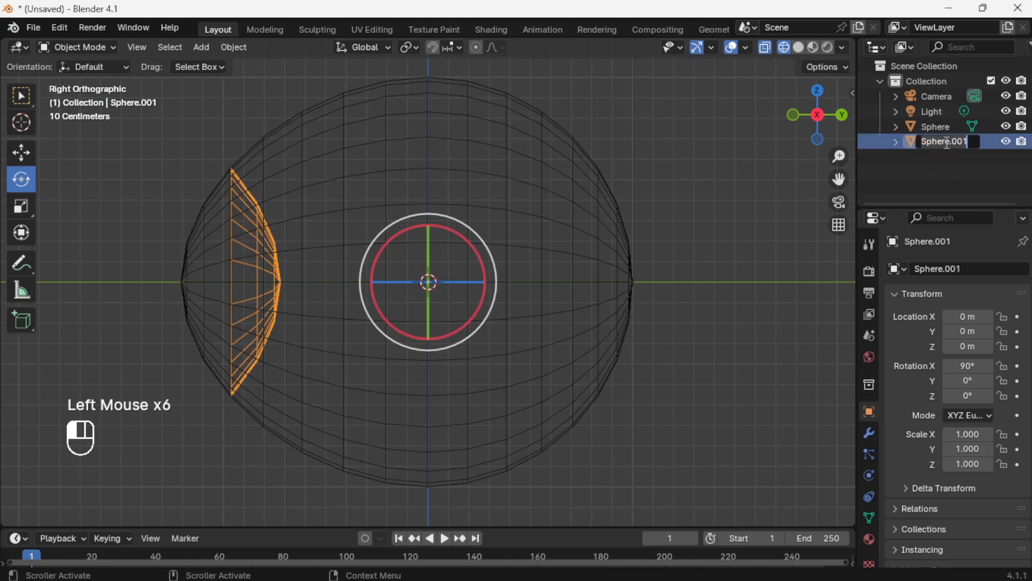
type("iris bagia")
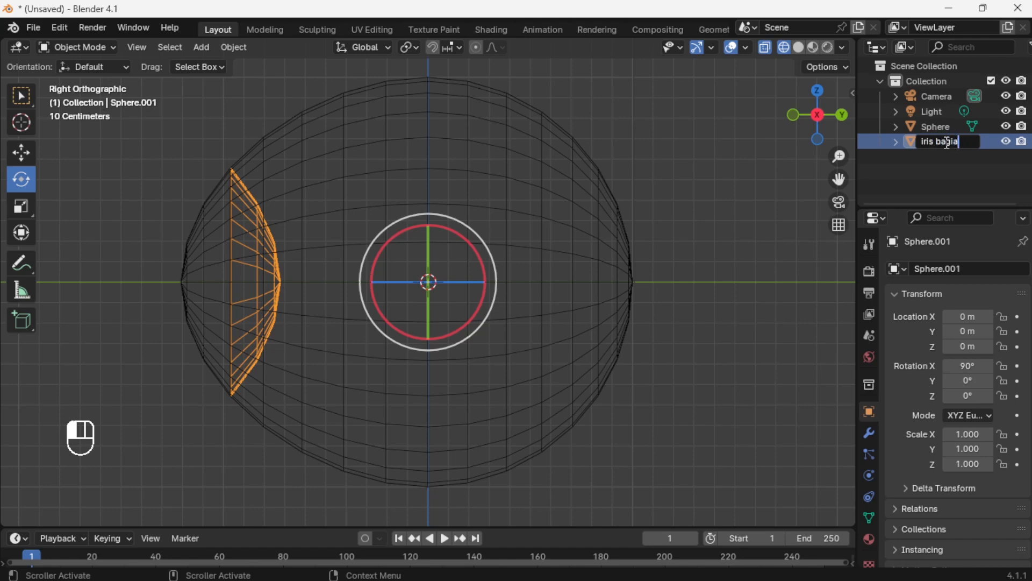
type("lam")
key("Return")
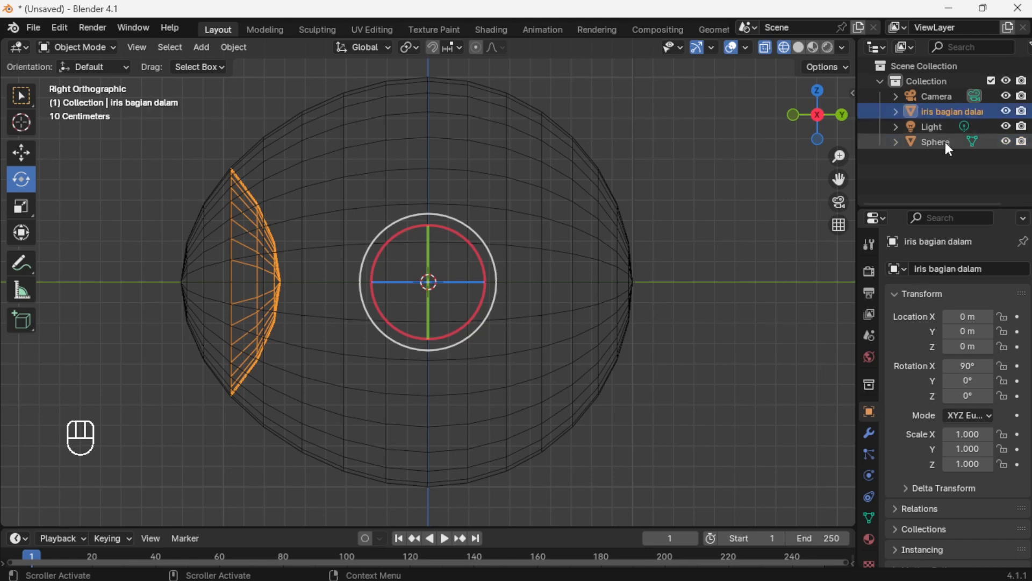
In Edit Mode on the outer sphere, select the front pole vertex and grow the selection by three rings
left_click(947, 171)
scroll(280, 282, "up", 2)
middle_click_drag(279, 281, 298, 302)
left_click(354, 285)
scroll(350, 280, "down", 2)
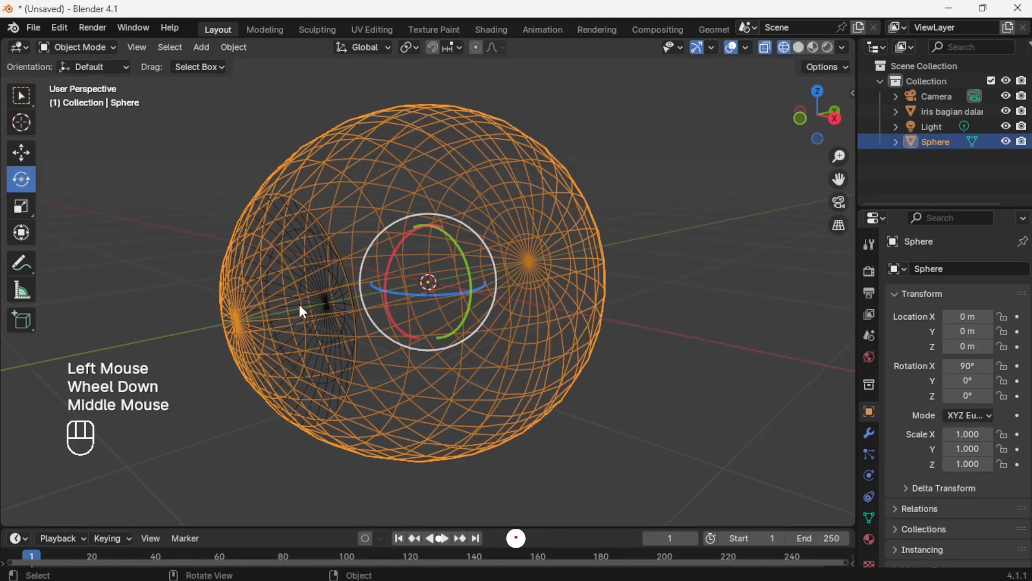
left_click(82, 50)
left_click(85, 78)
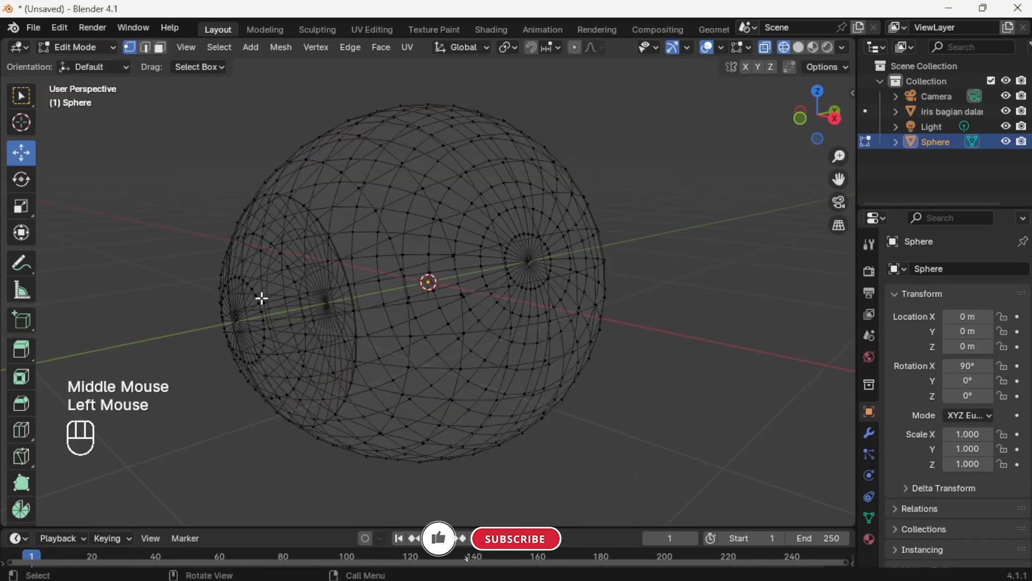
left_click(238, 320)
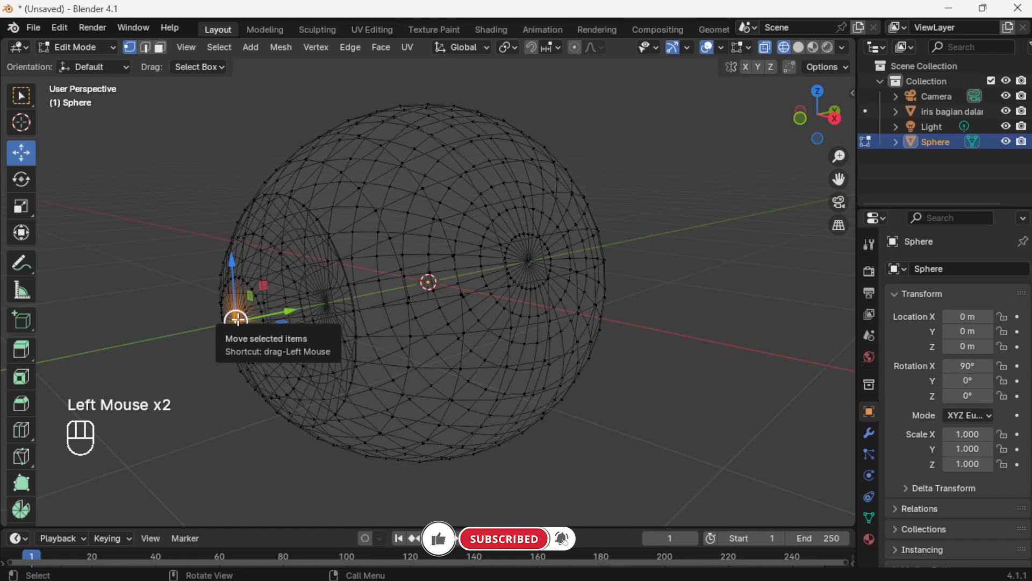
key("ctrl+KP_Add")
key("ctrl+KP_Add")
key("ctrl+KP_Add")
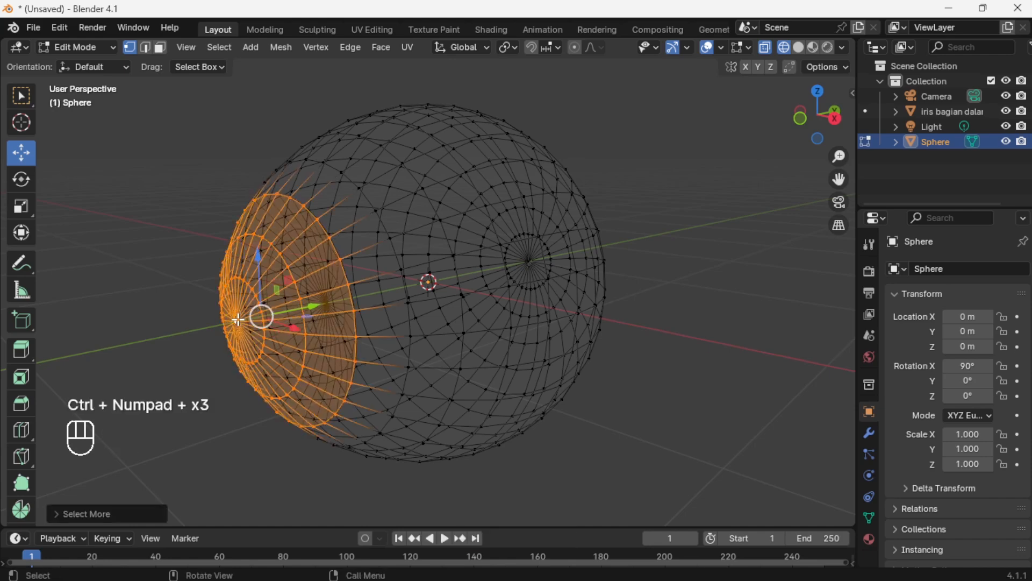
Separate the selected front cap of the outer sphere into its own object and return to Object Mode
middle_click_drag(306, 309, 281, 293)
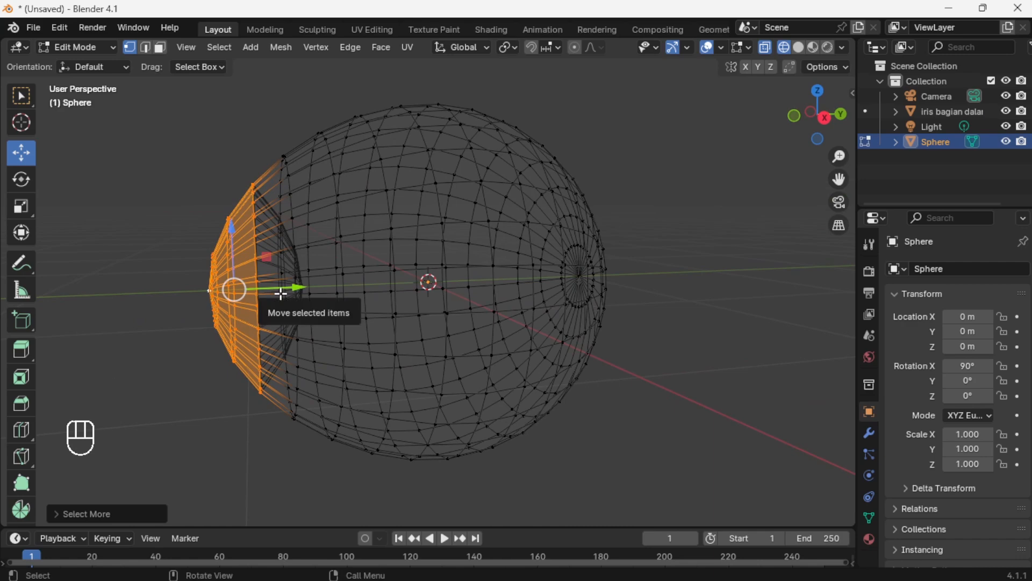
key("p")
left_click(282, 295)
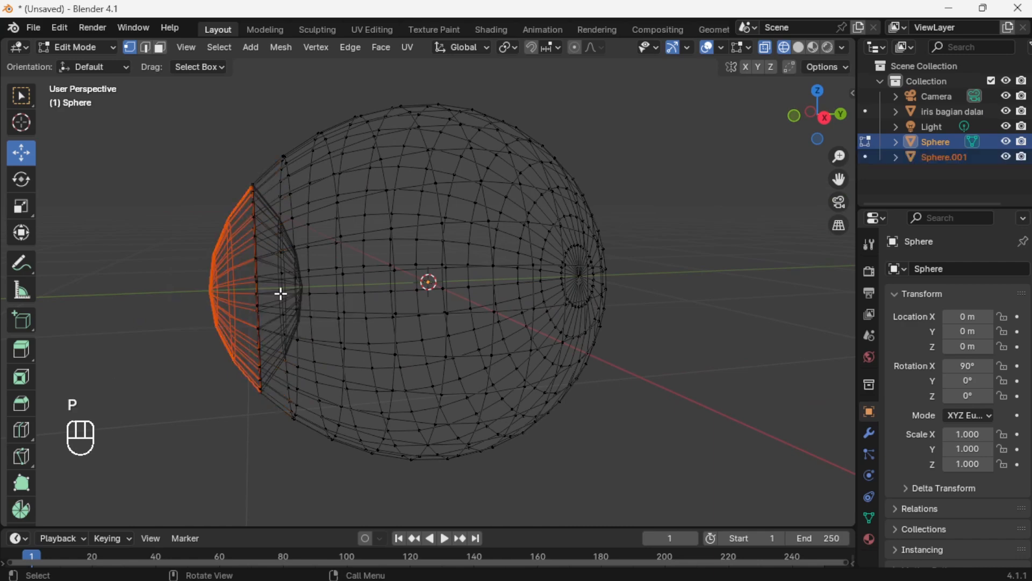
left_click(97, 47)
left_click(99, 61)
Rename the newly separated front cap object as "Lensa"
left_click(944, 161)
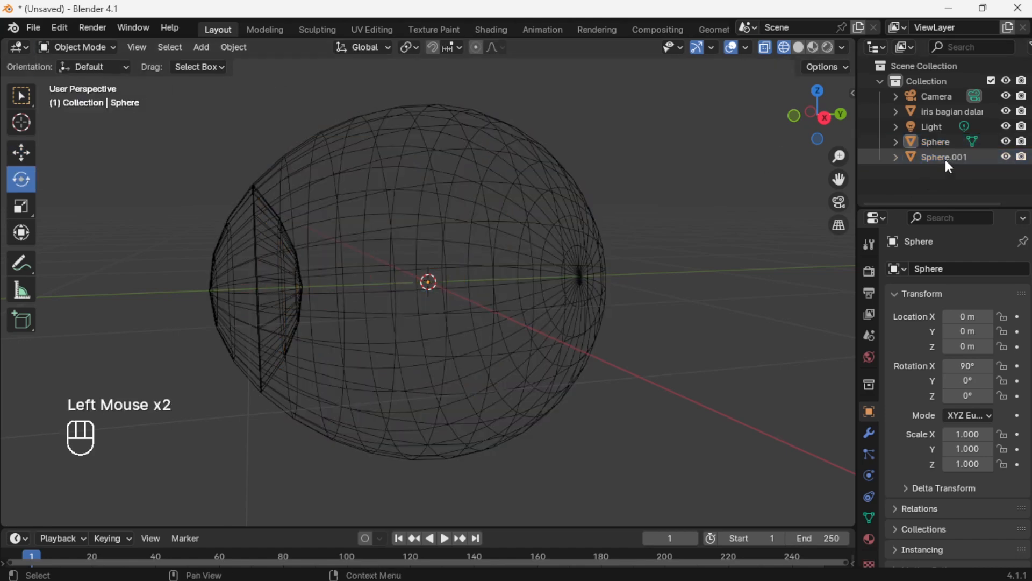
left_click(947, 163)
double_click(946, 159)
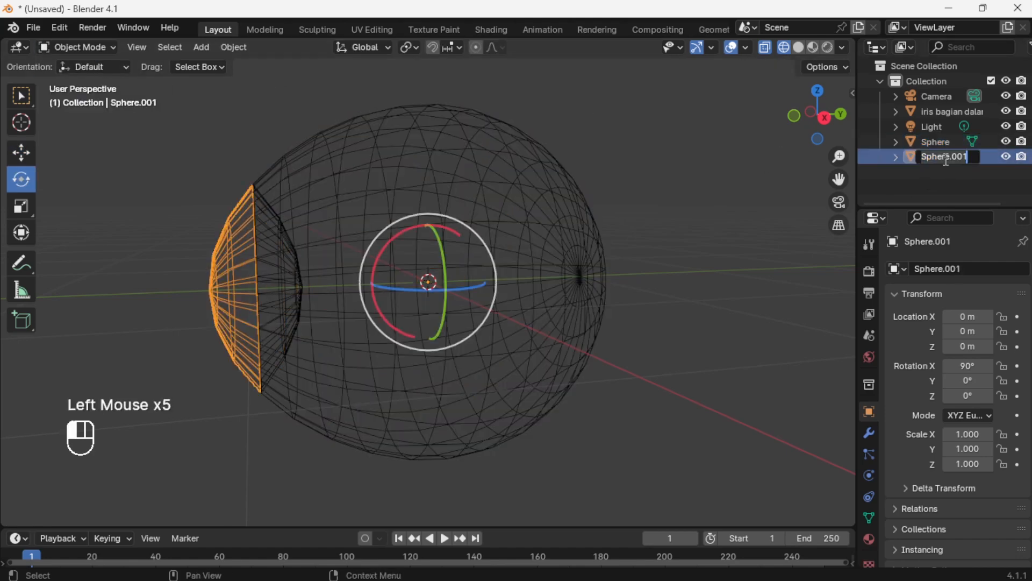
type("Lensa")
key("Return")
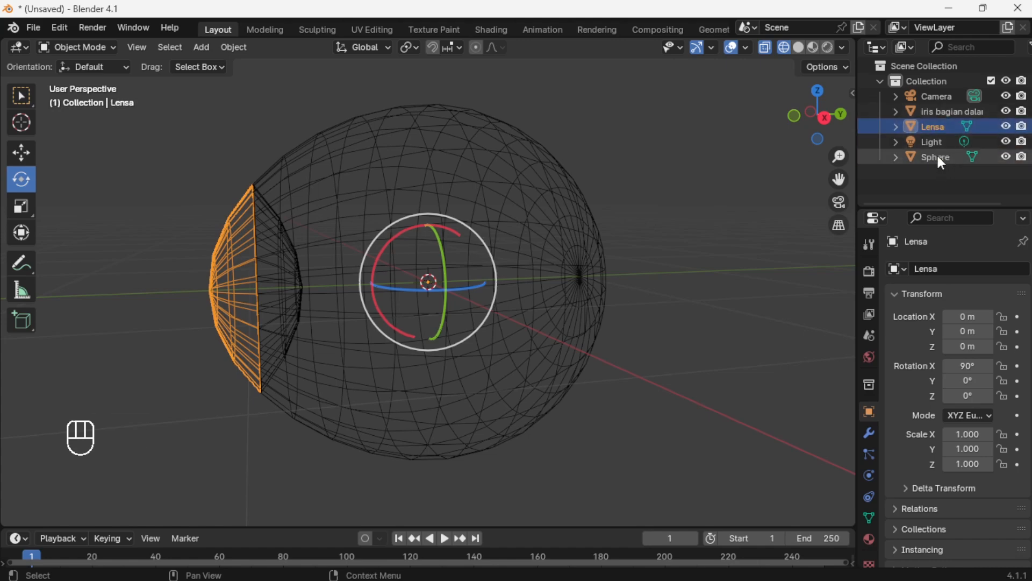
Rename the remaining main sphere object as "bola"
left_click(934, 156)
double_click(939, 156)
type("bola")
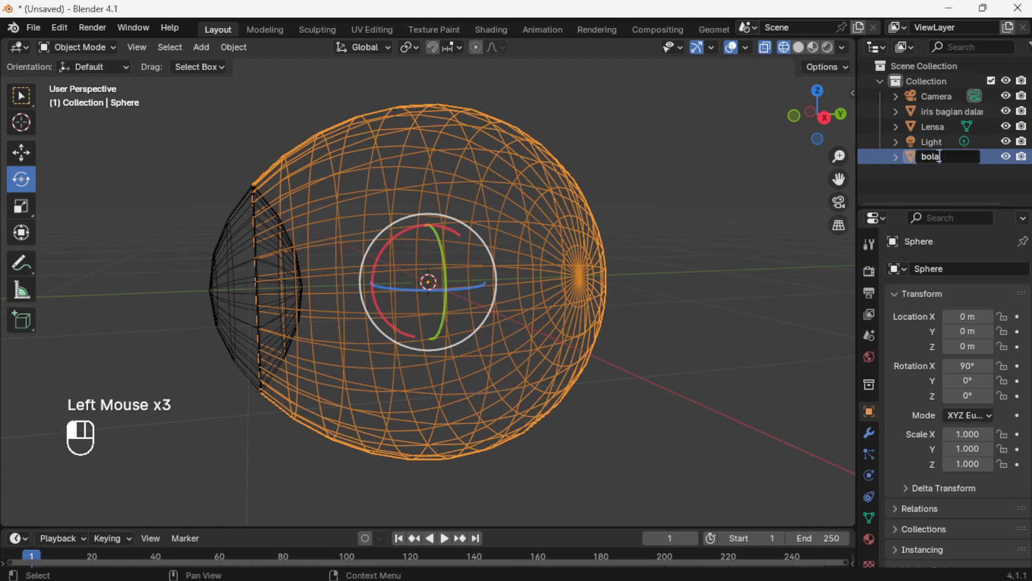
key("Return")
right_click(617, 365)
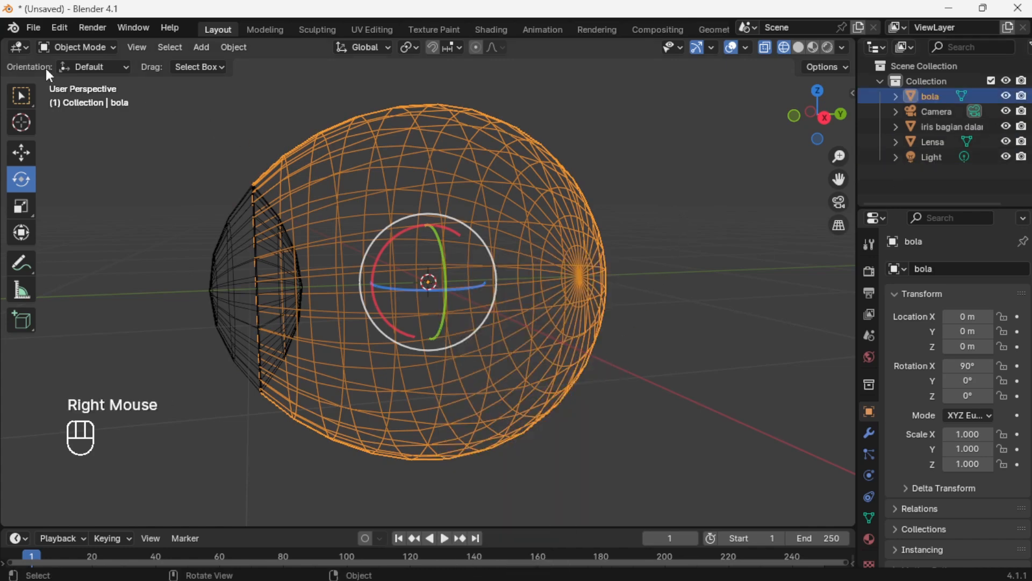
left_click(708, 169)
left_click(98, 50)
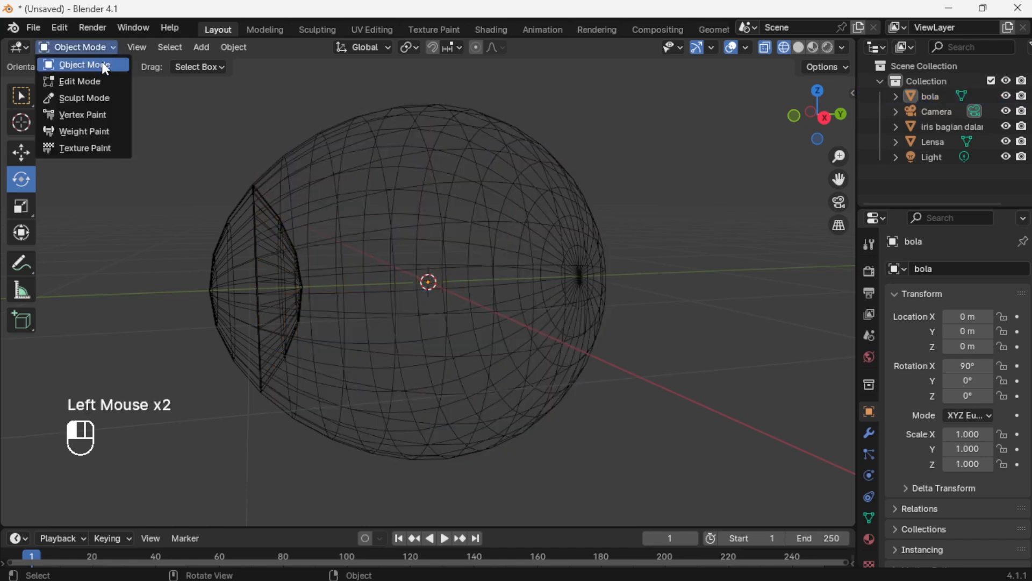
left_click(534, 226)
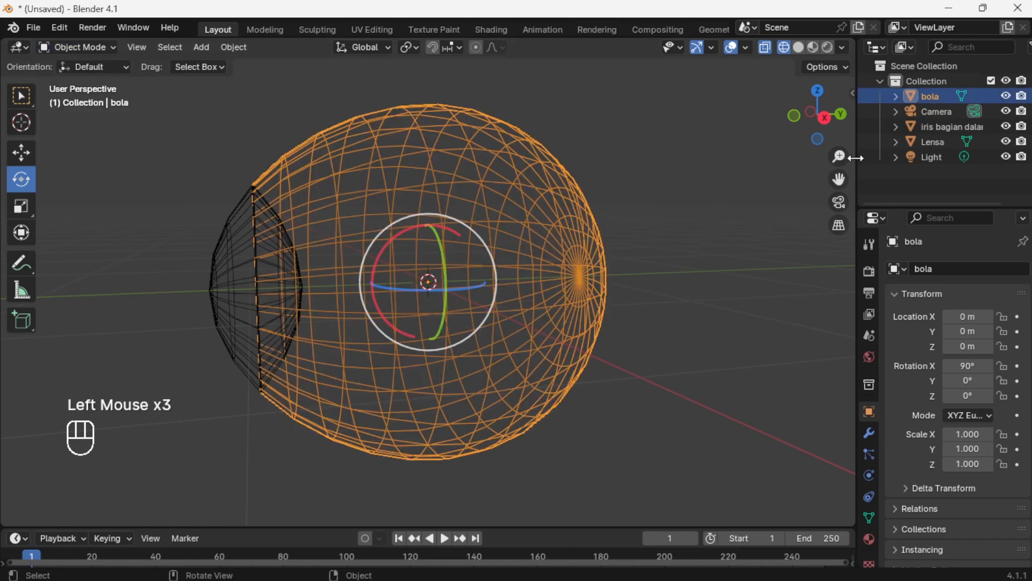
left_click(935, 143)
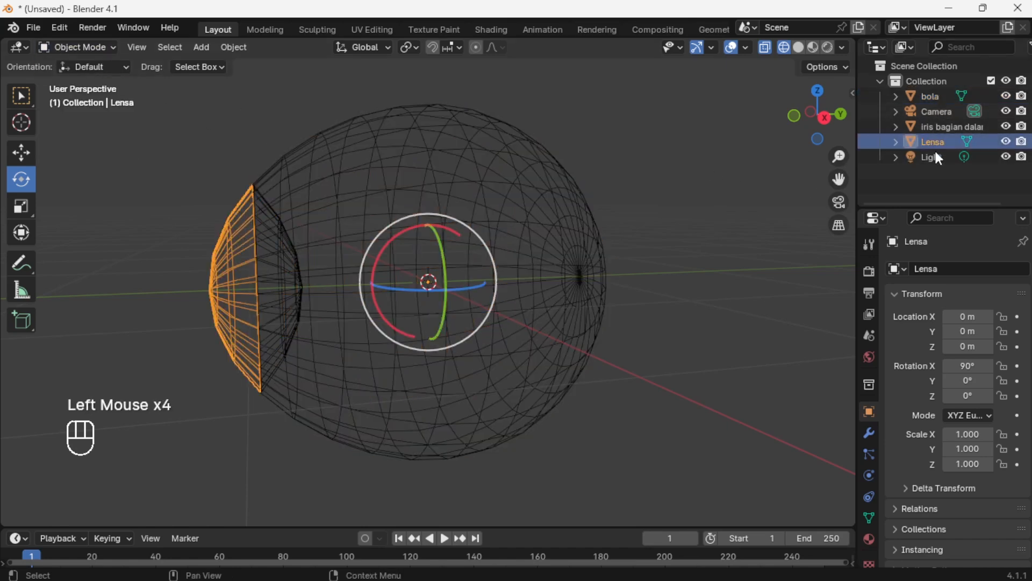
left_click(938, 127)
middle_click_drag(530, 251, 520, 277)
Switch the viewport to solid shading and apply Shade Smooth to the bola object
left_click(522, 177)
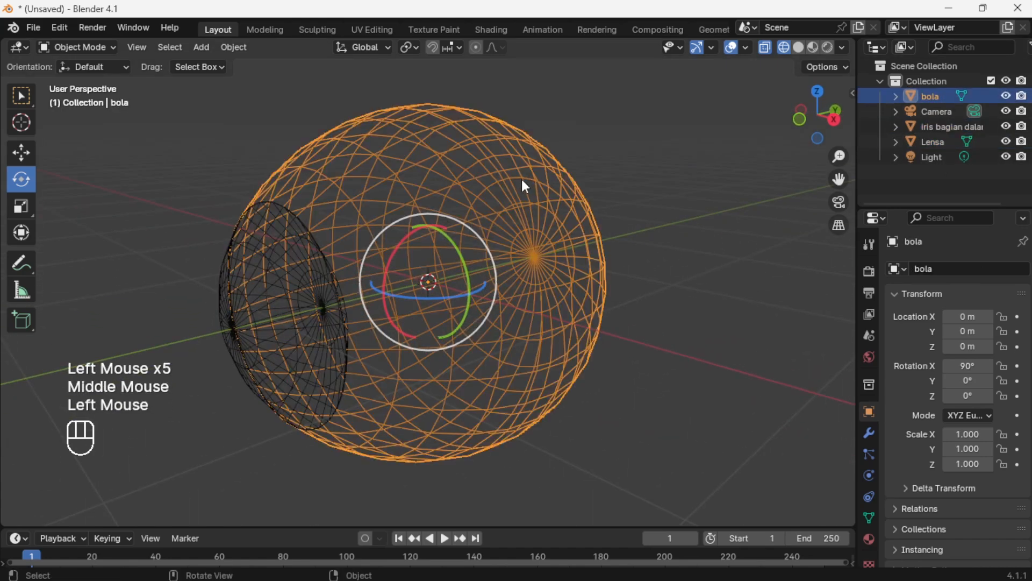
right_click(525, 185)
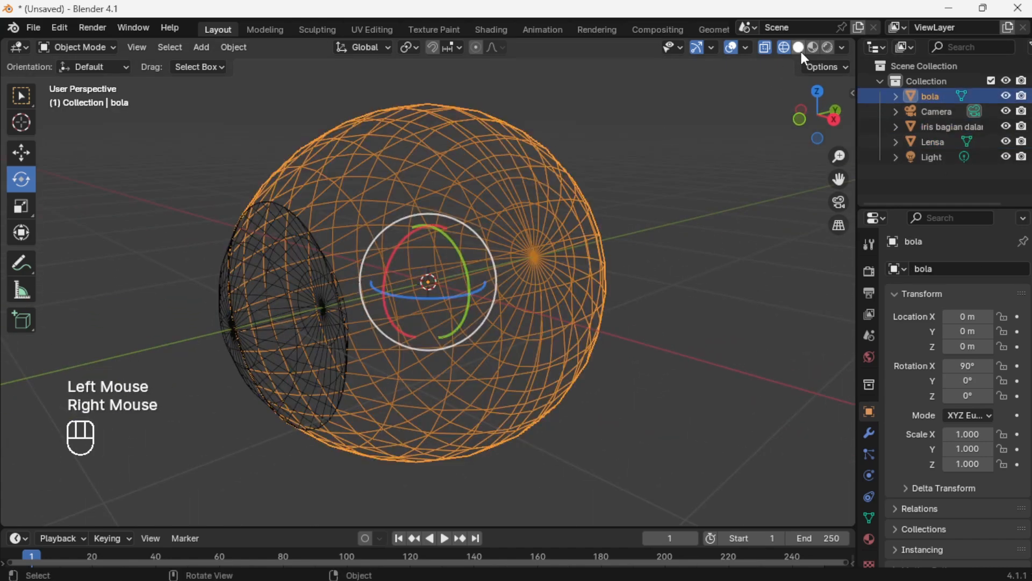
left_click(799, 47)
right_click(525, 171)
left_click(526, 171)
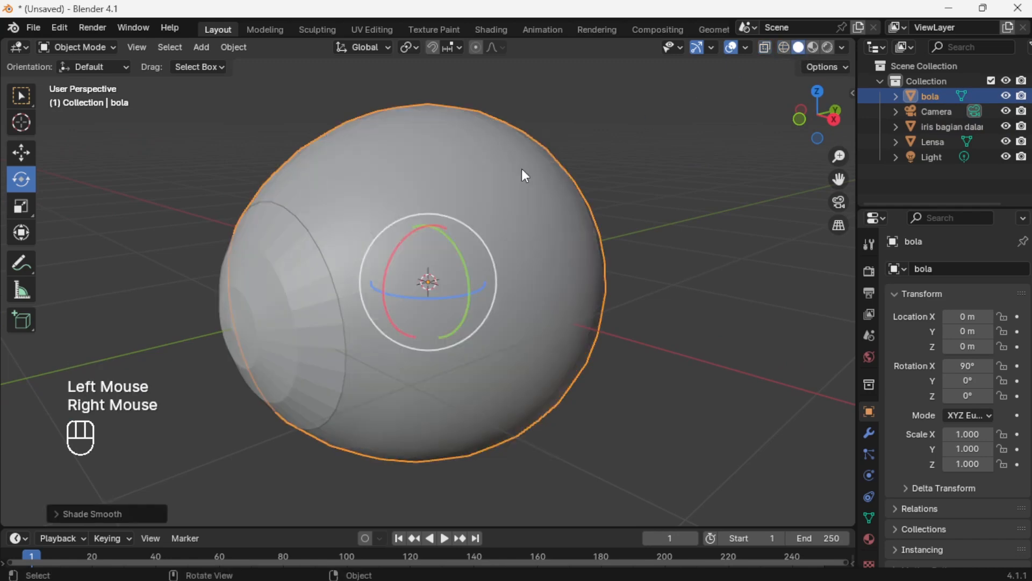
Apply Shade Smooth to the Lensa object and the iris bagian dalam object, and clear the selection
left_click(277, 280)
right_click(277, 280)
left_click(189, 276)
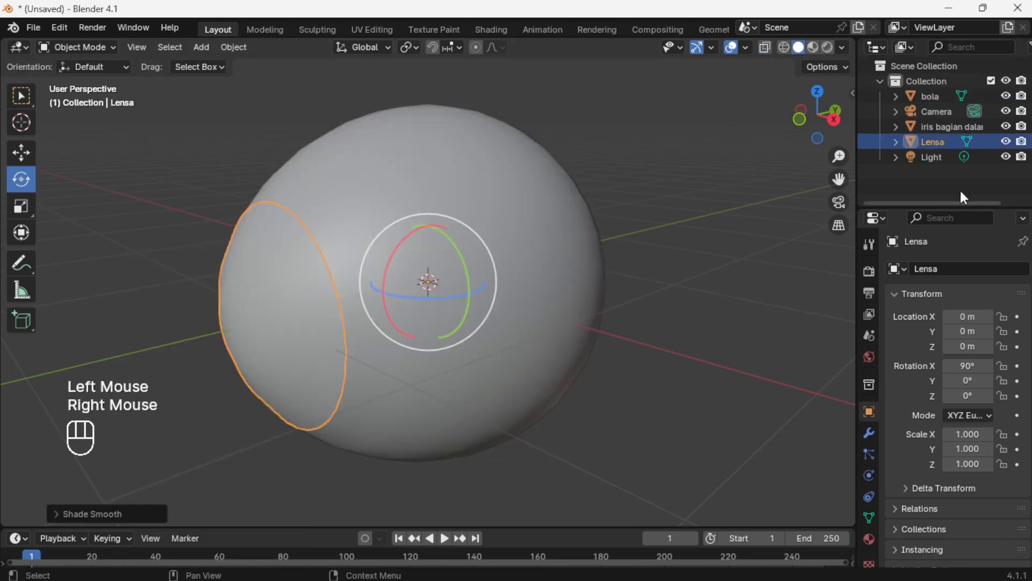
left_click(947, 128)
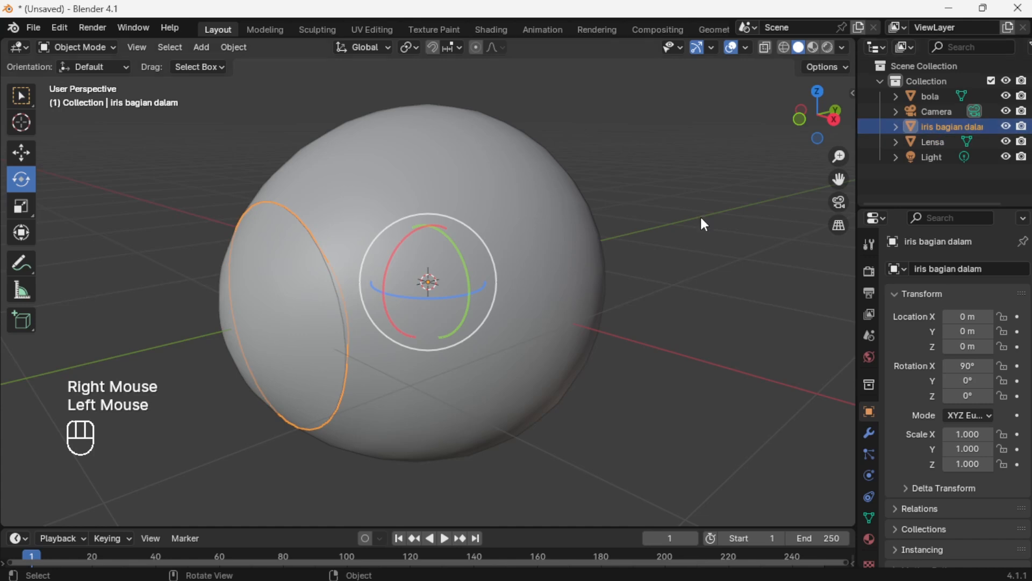
right_click(293, 284)
left_click(293, 284)
middle_click_drag(315, 303, 526, 273)
left_click(672, 230)
Enlarge the timeline area so it takes up roughly the lower third of the window
middle_click_drag(673, 230, 640, 301)
scroll(586, 376, "down", 2)
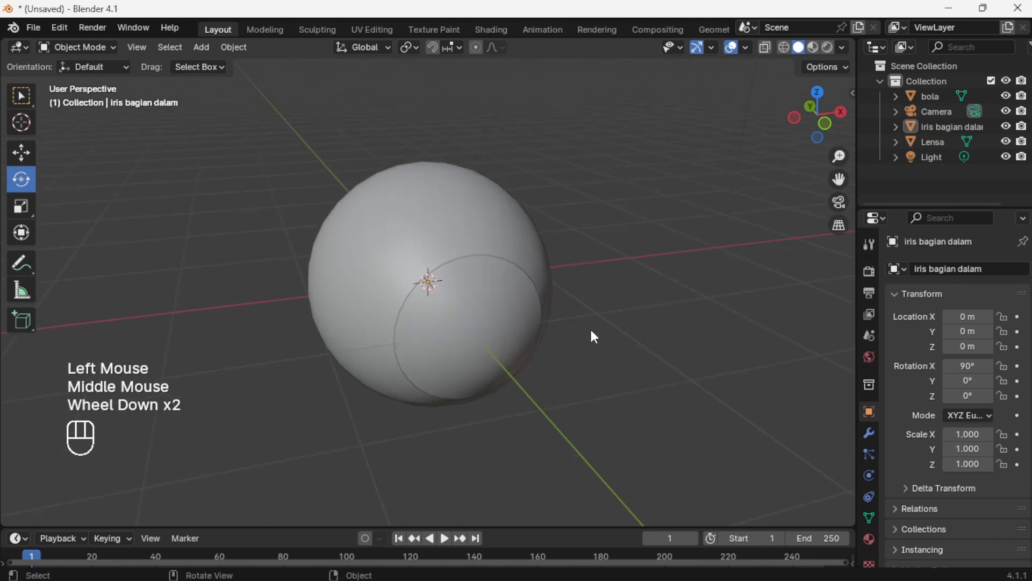
left_click_drag(586, 526, 580, 375)
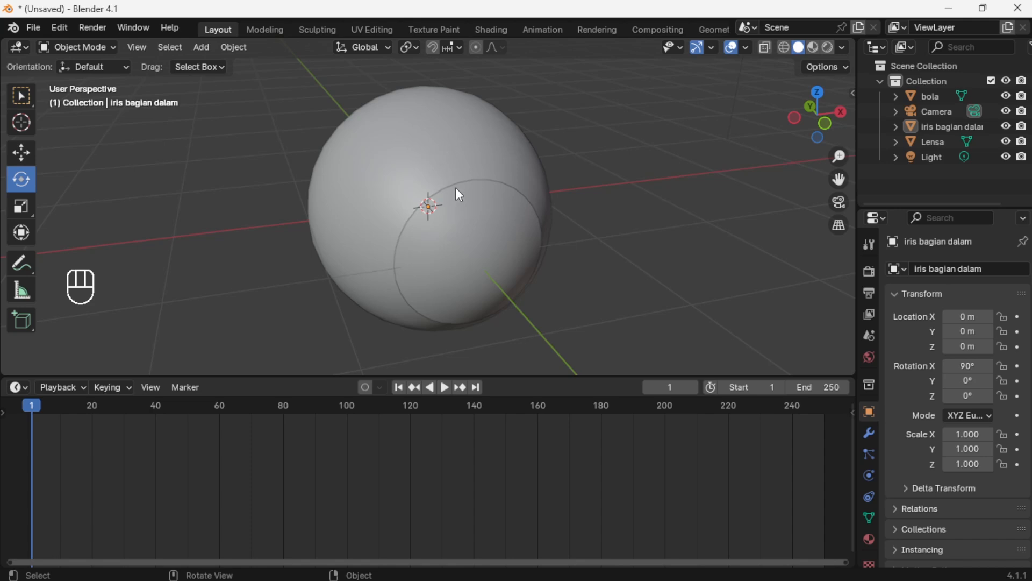
scroll(525, 215, "up", 1)
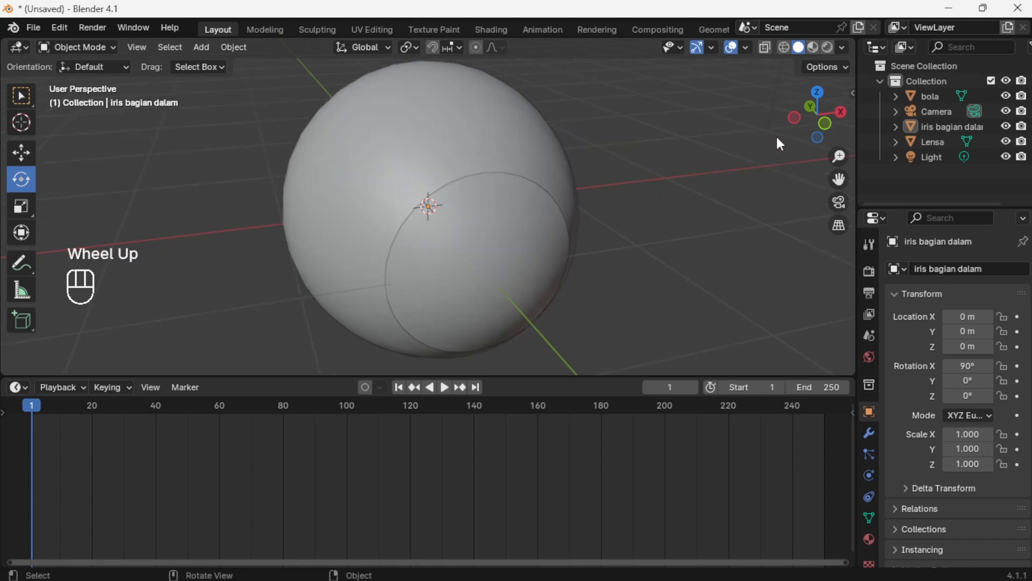
middle_click_drag(560, 198, 443, 186)
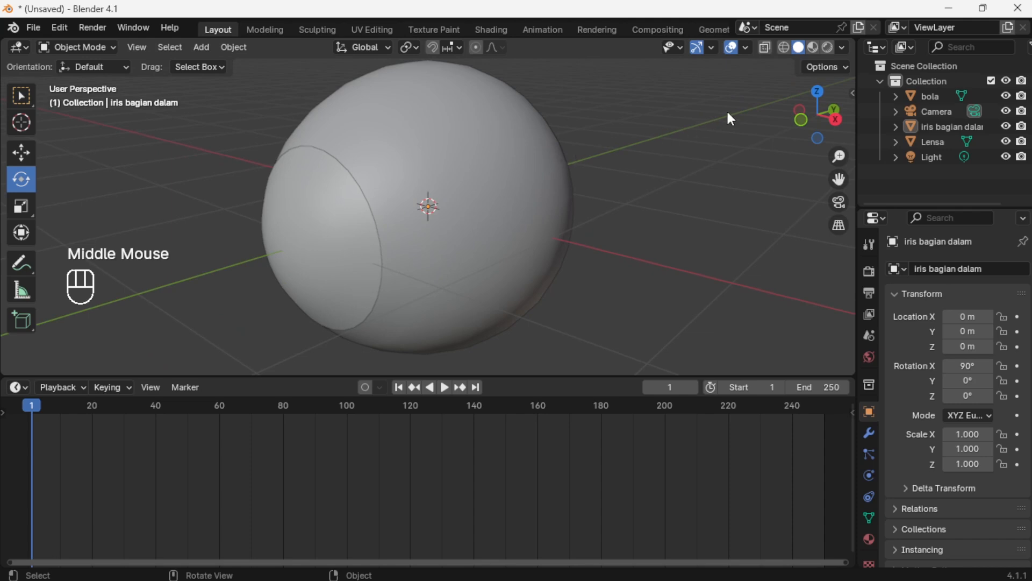
Switch the viewport to Material Preview shading and select the Lensa object
left_click(940, 99)
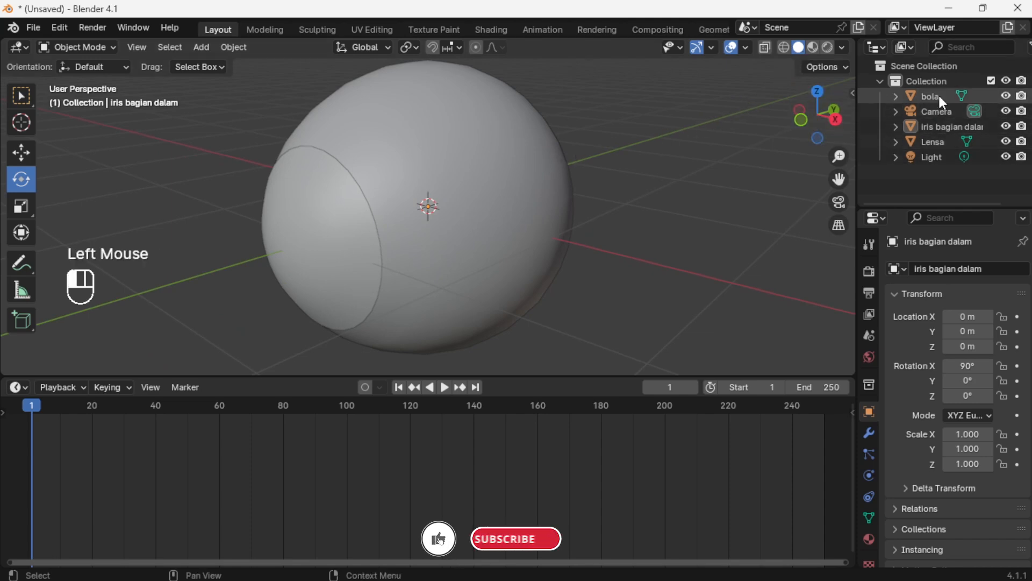
left_click(941, 98)
left_click(941, 127)
left_click(937, 142)
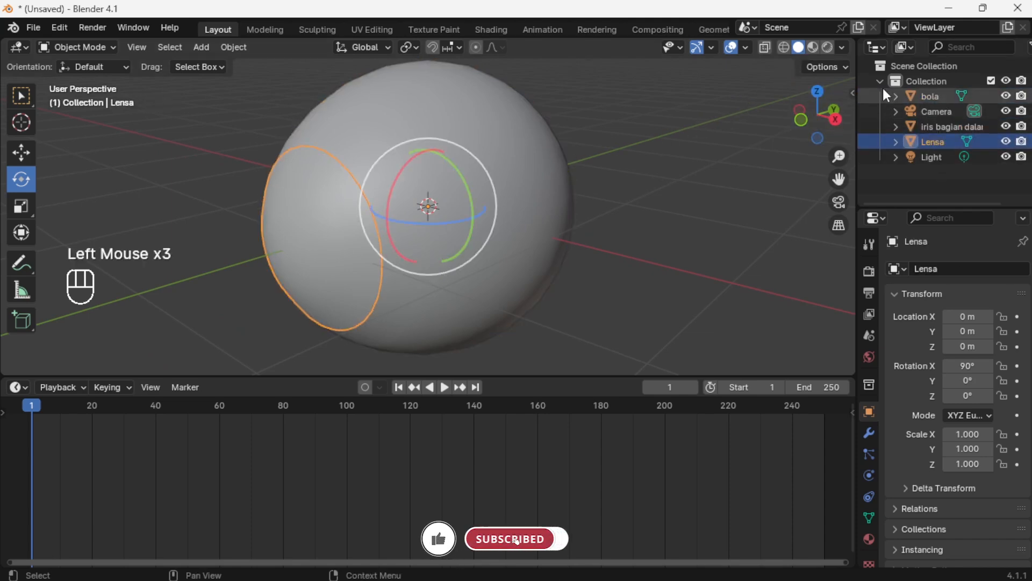
left_click(813, 46)
mouse_move(608, 182)
middle_mouse_down()
mouse_move(599, 195)
mouse_move(624, 197)
middle_mouse_up()
left_click(921, 183)
left_click(927, 143)
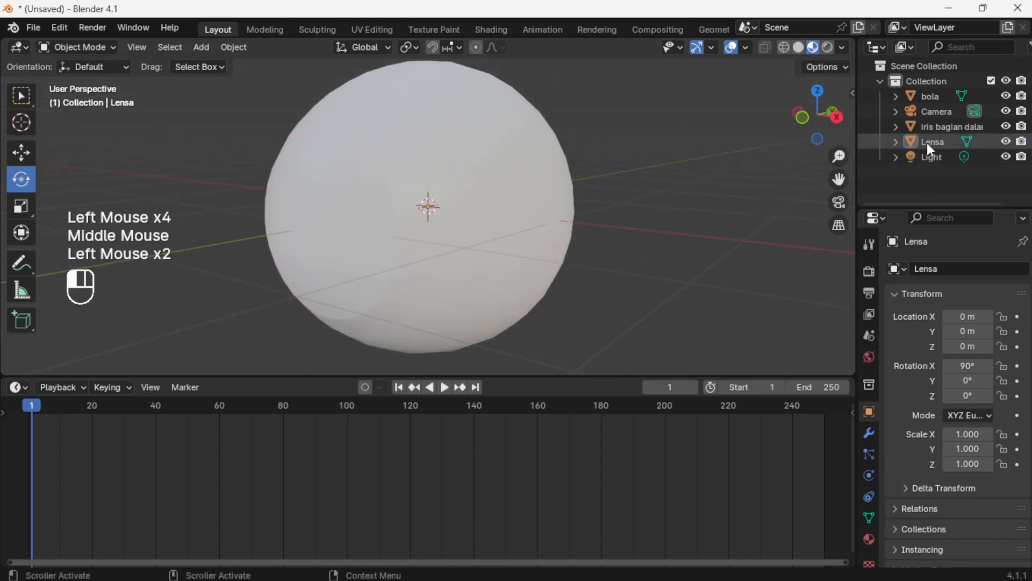
Change the timeline area to the Shader Editor, create a new material for Lensa, and hide the node sidebar
left_click(23, 391)
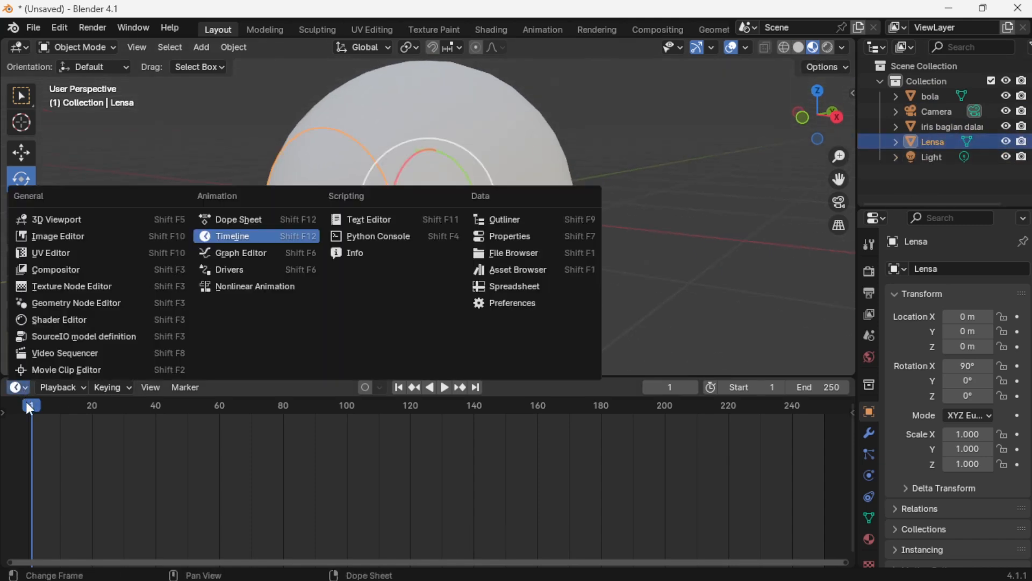
left_click(53, 318)
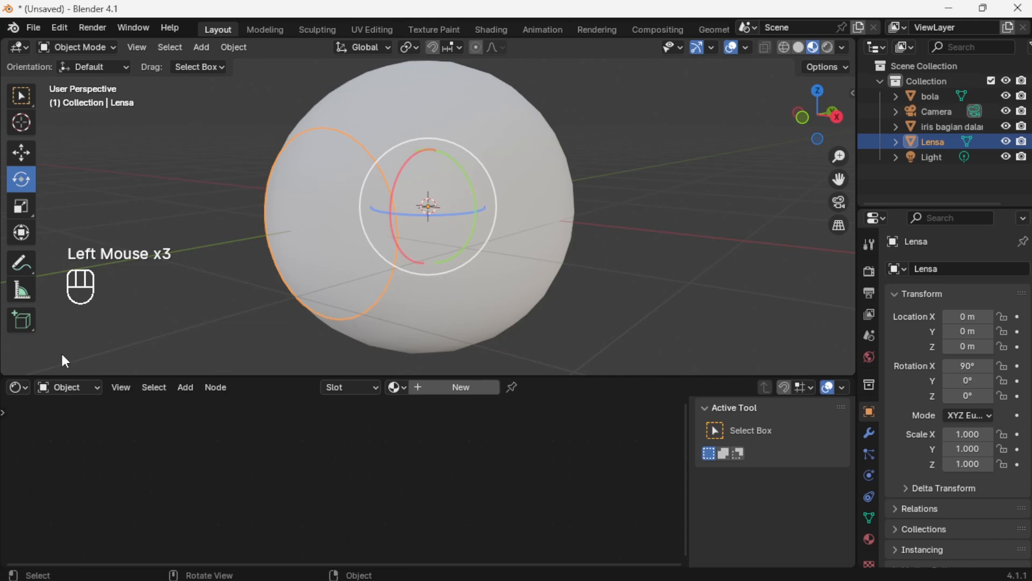
left_click(453, 385)
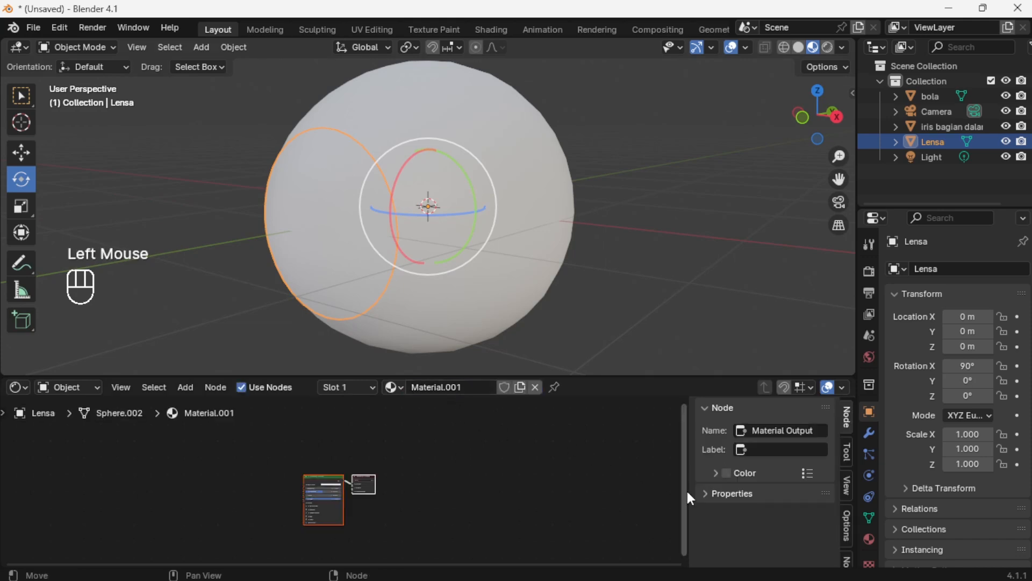
key("n")
scroll(516, 468, "up", 5)
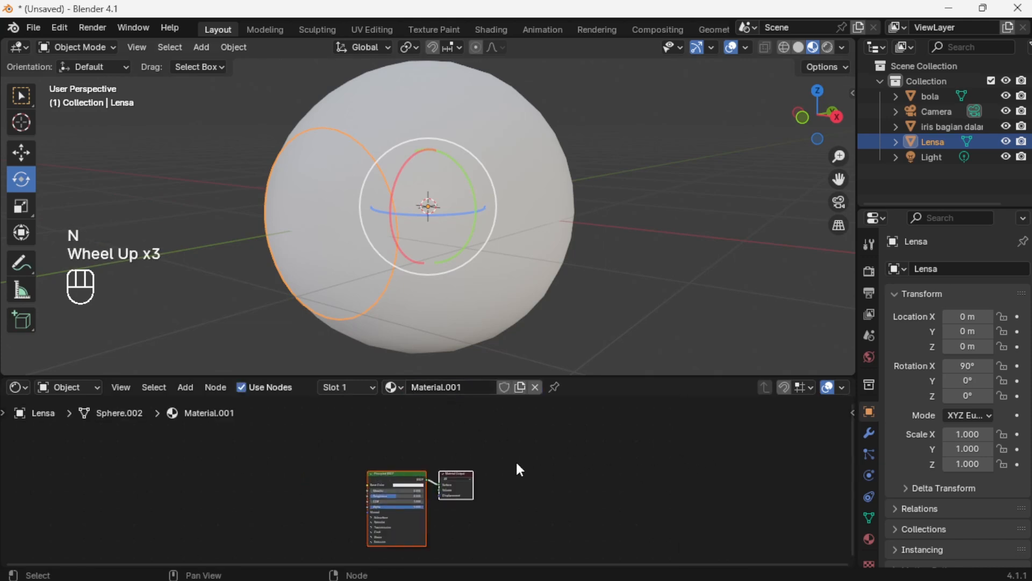
scroll(610, 457, "up", 2)
middle_click_drag(514, 475, 570, 462)
scroll(570, 461, "up", 3)
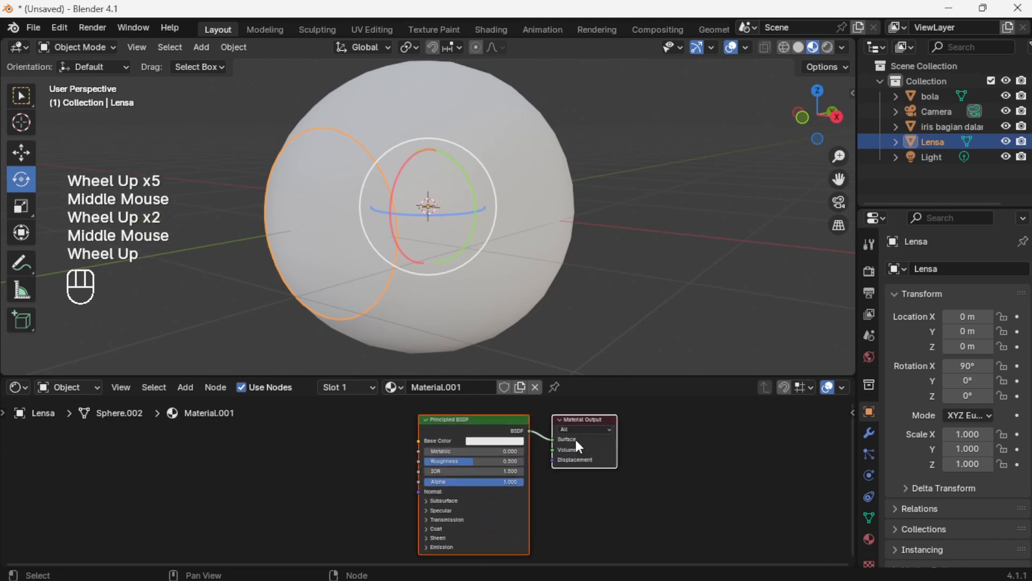
Set the Roughness of Lensa's Principled BSDF to 0 and expand its Transmission settings
left_click_drag(489, 461, 422, 461)
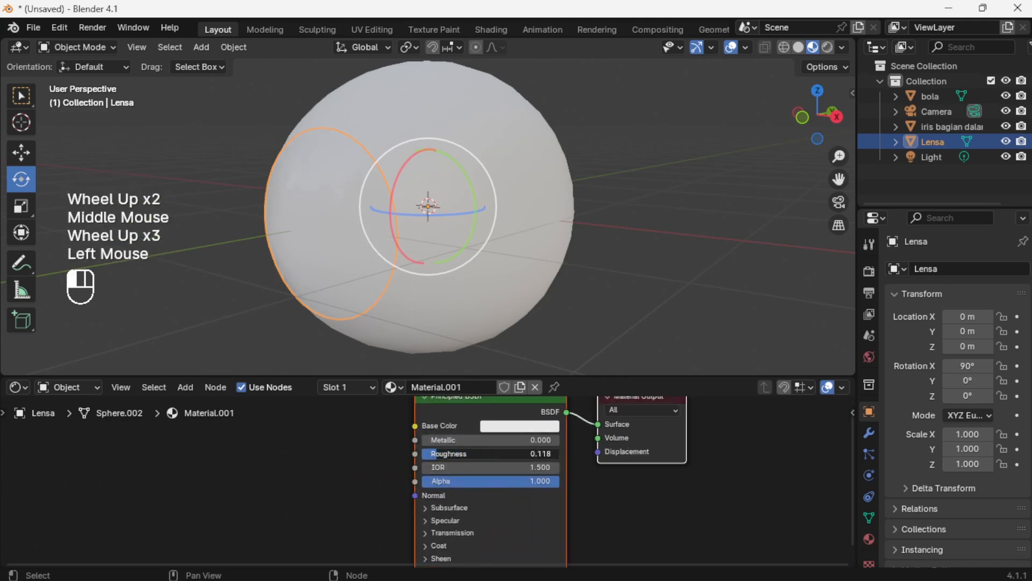
left_click(426, 534)
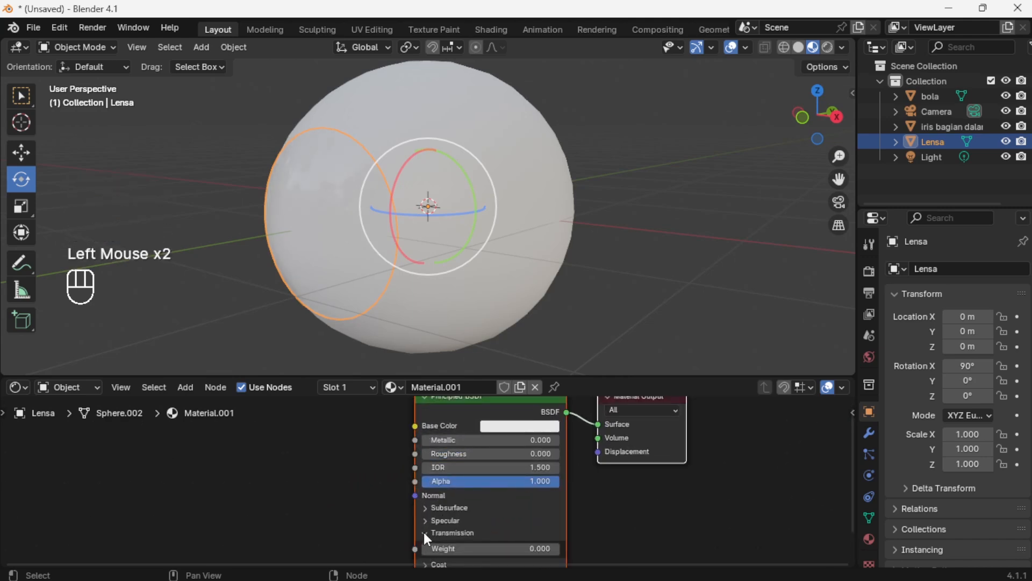
left_click_drag(449, 455, 452, 455)
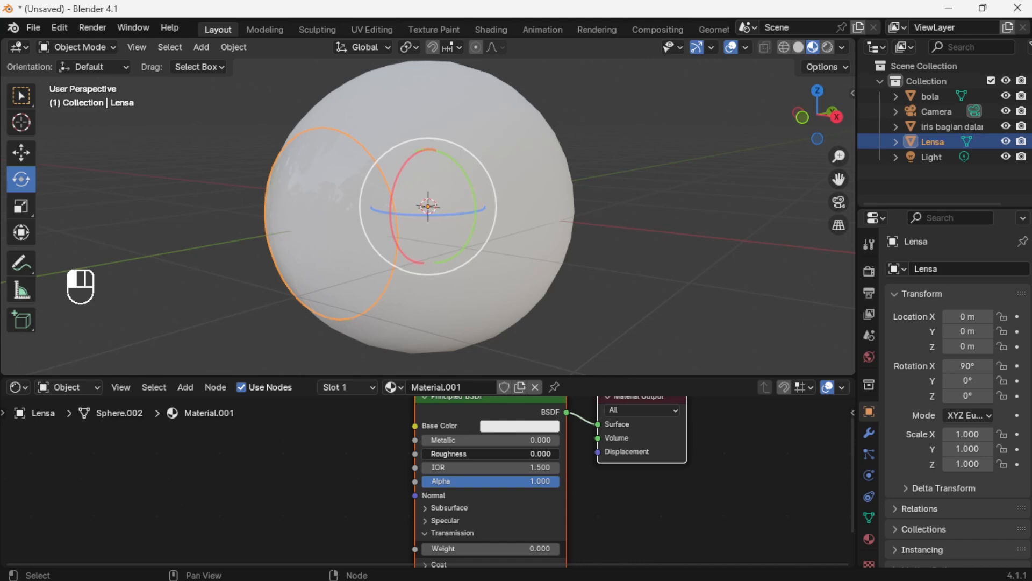
Raise Lensa's Roughness to 0.818 to compare the reflections, and return it to 0
left_click_drag(452, 454, 538, 455)
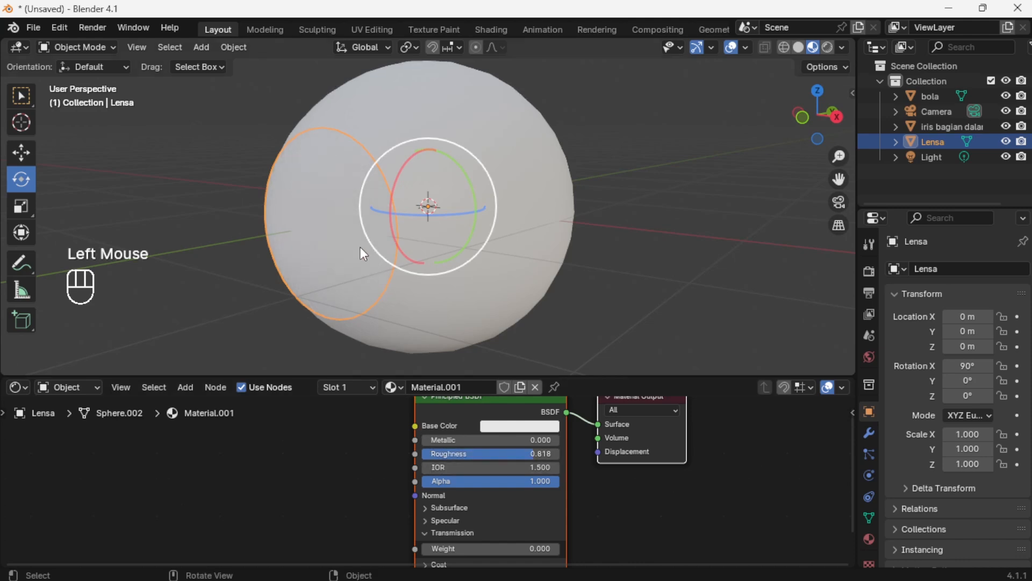
scroll(312, 224, "up", 3)
middle_click_drag(311, 224, 349, 279)
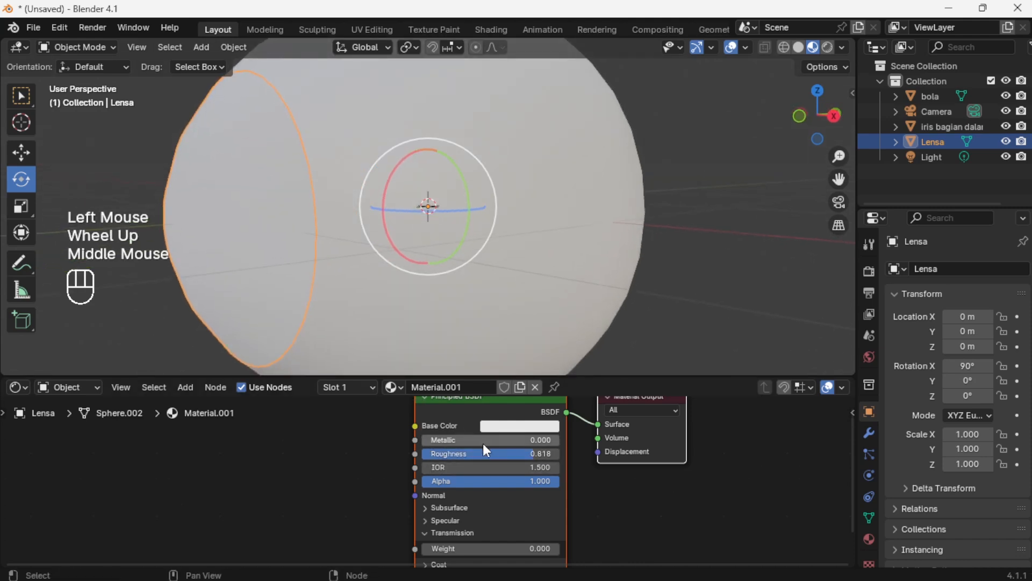
left_click_drag(486, 451, 409, 451)
middle_click_drag(225, 155, 378, 155)
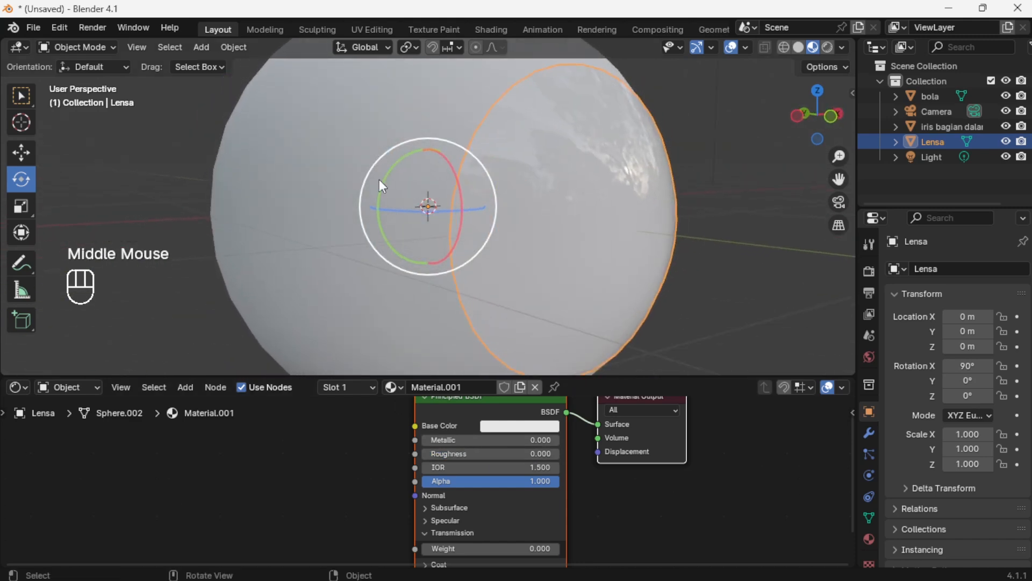
Set the Transmission Weight of Lensa's Principled BSDF to 1
left_click(452, 548)
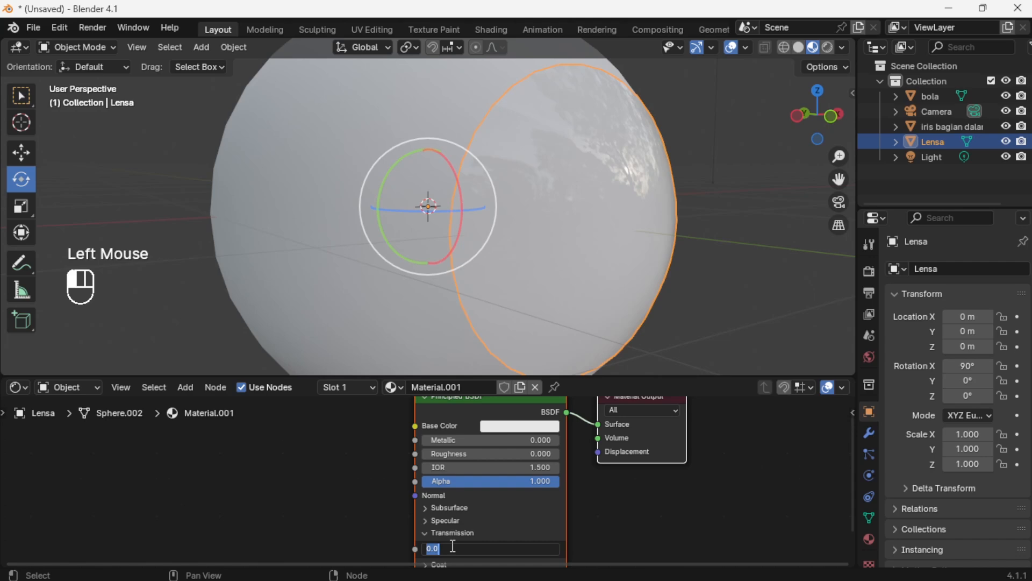
type("1")
key("Return")
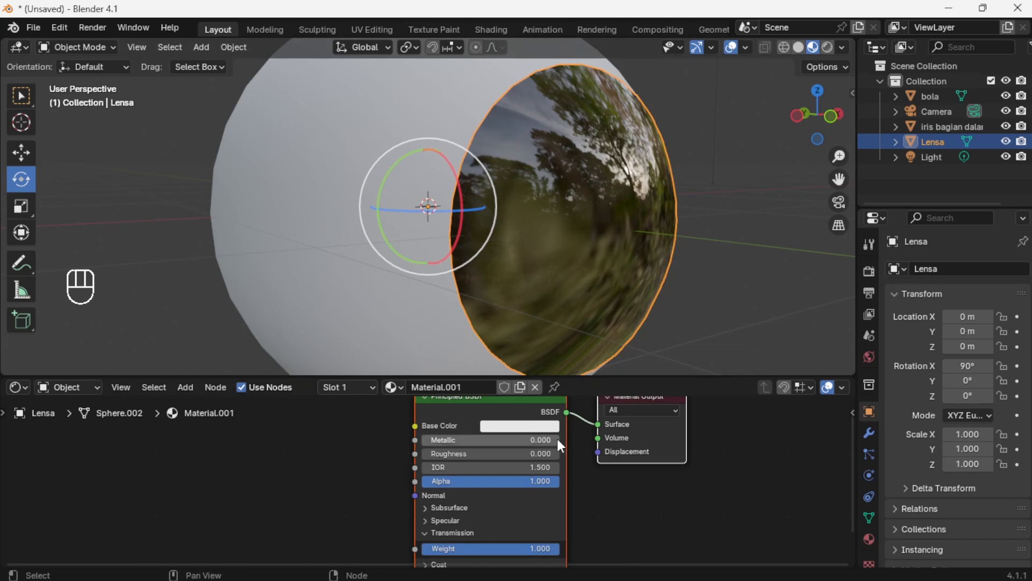
Widen the properties area and enable Raytrace Refraction in the settings of Lensa's material
left_click_drag(855, 361, 763, 371)
left_click(777, 536)
scroll(867, 476, "down", 4)
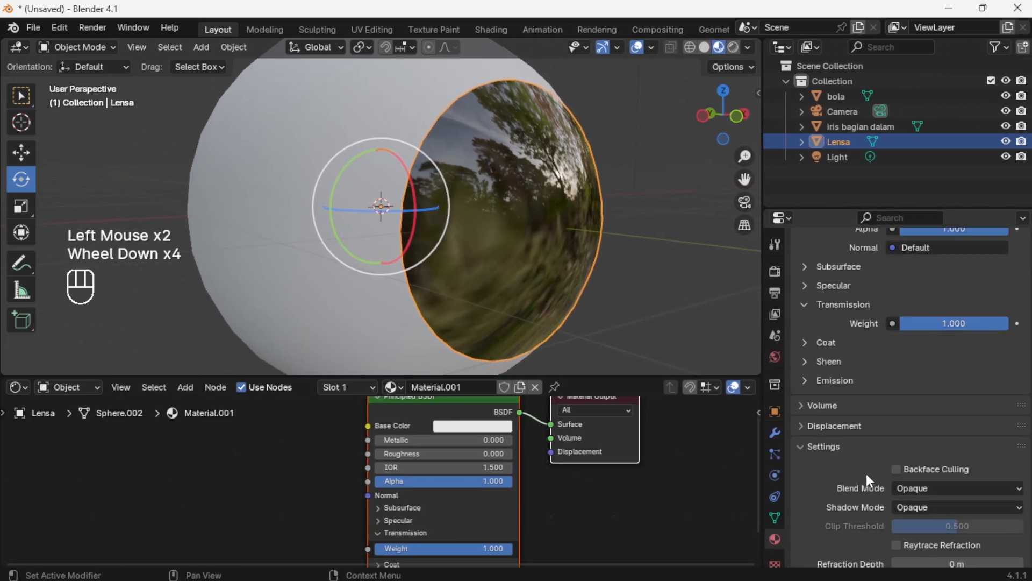
left_click(792, 445)
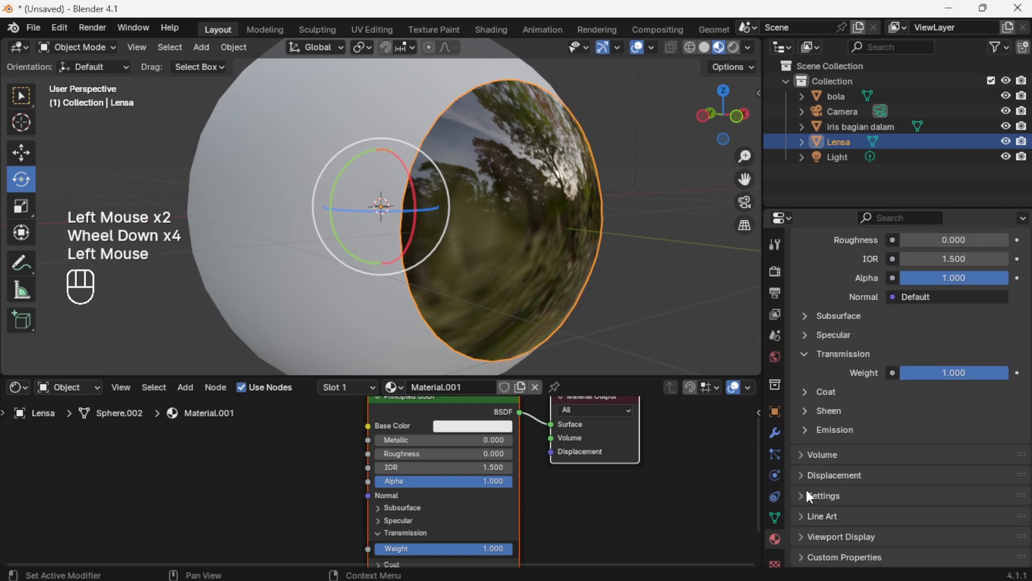
left_click(802, 494)
scroll(825, 496, "down", 2)
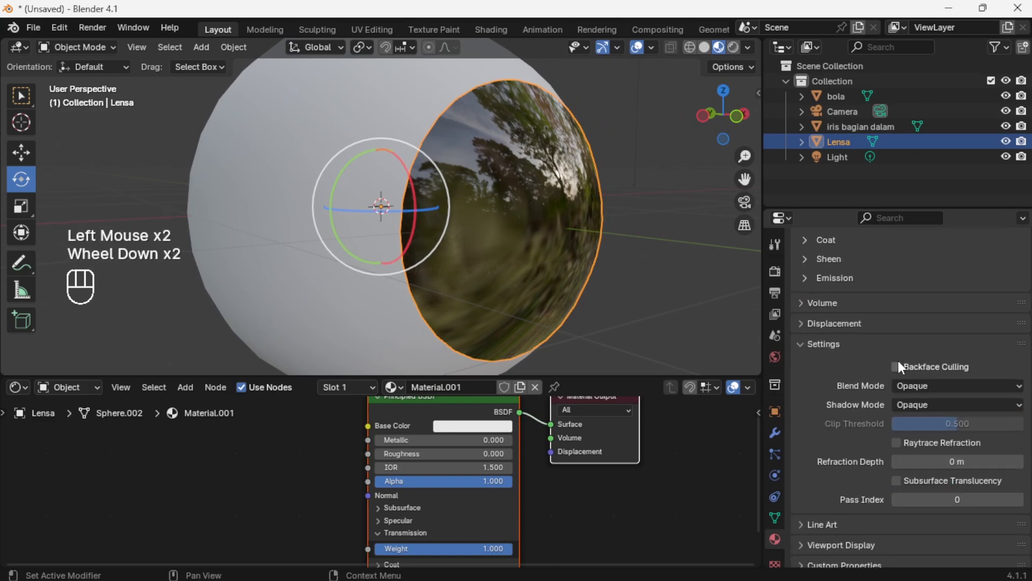
left_click(897, 442)
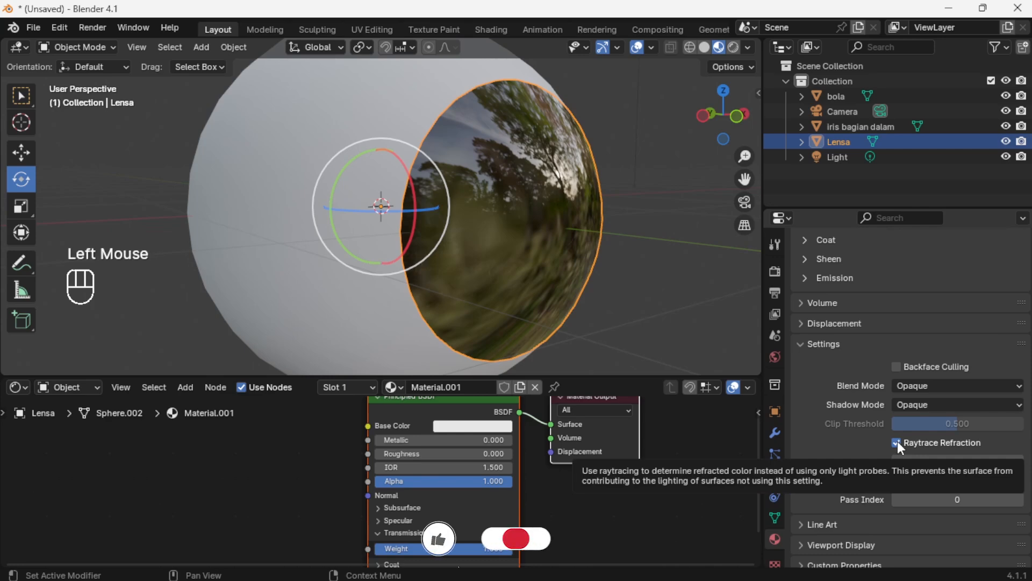
Enable Screen Space Reflections with Refraction in the render settings and view the lens from another side
left_click(774, 272)
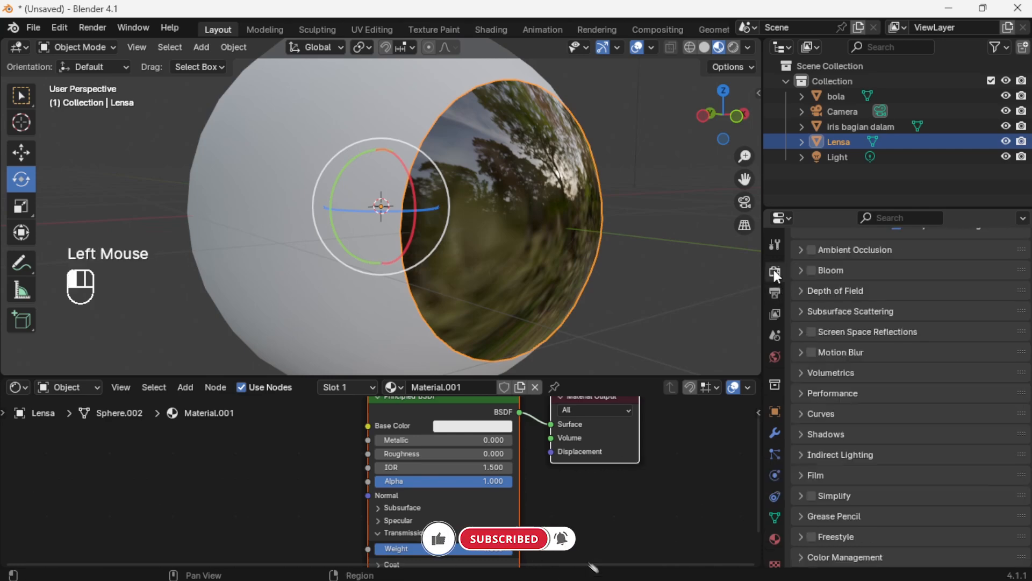
left_click(803, 331)
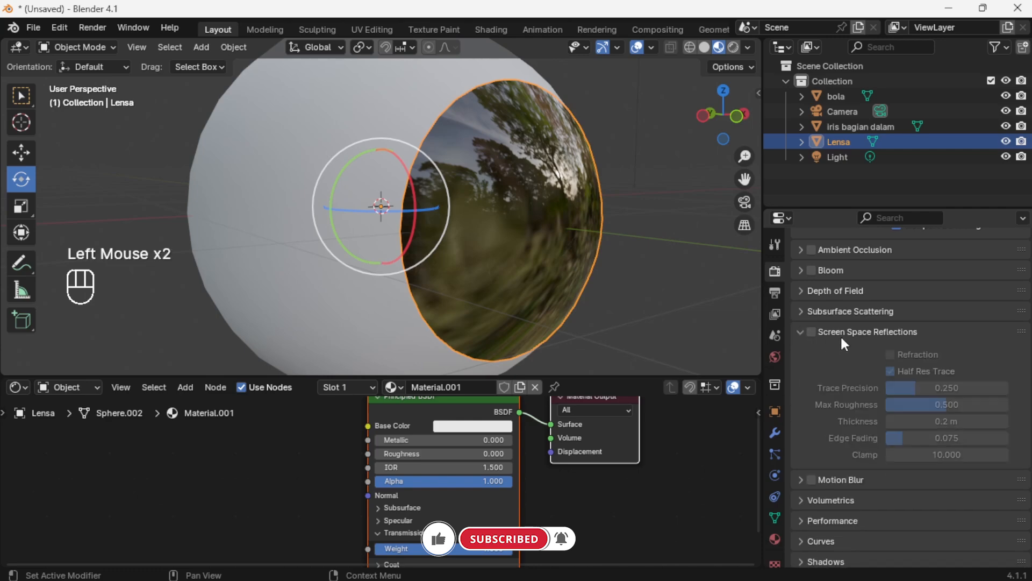
left_click(812, 332)
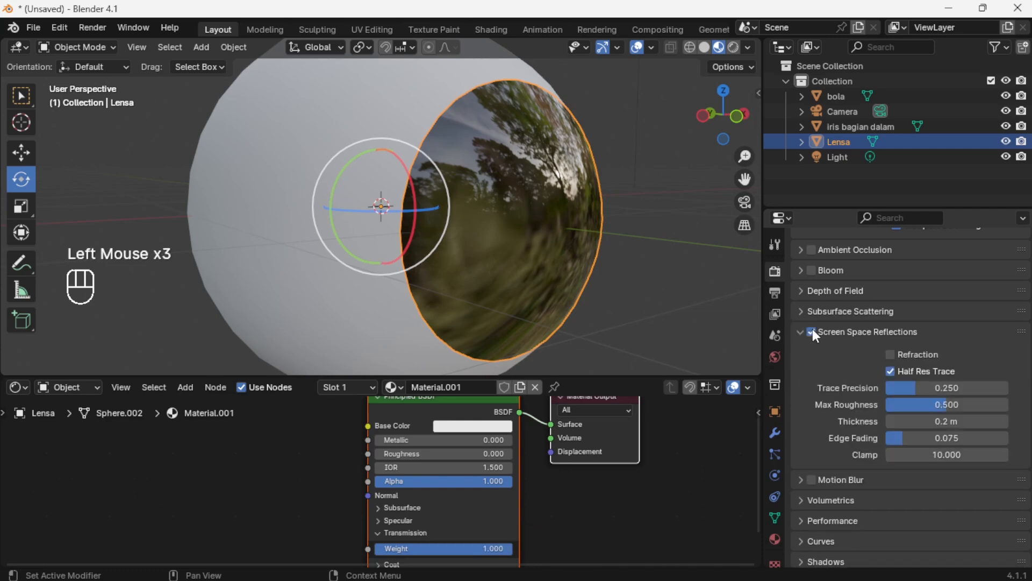
left_click(891, 354)
middle_click_drag(620, 273, 495, 277)
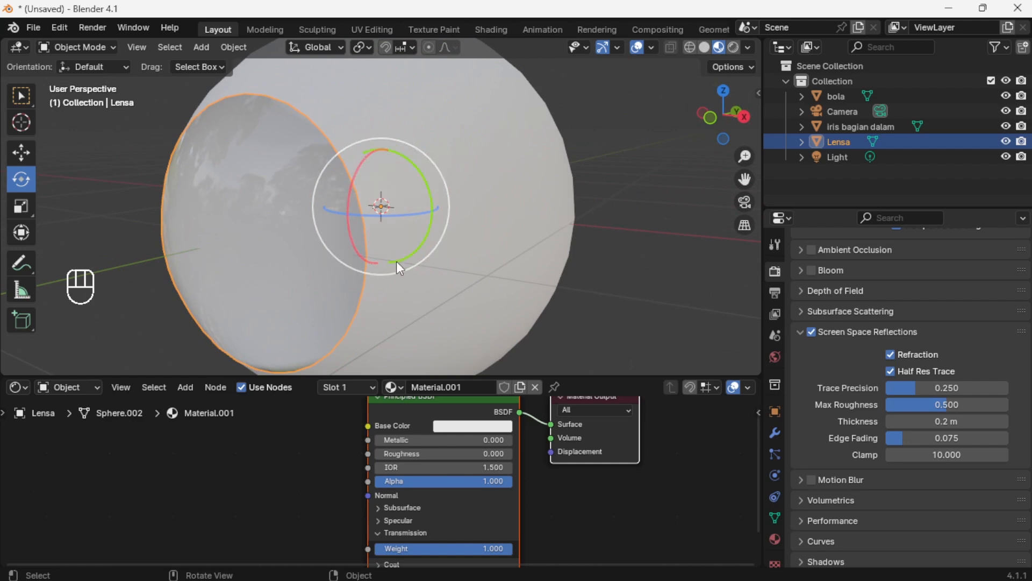
middle_click_drag(520, 450, 492, 499)
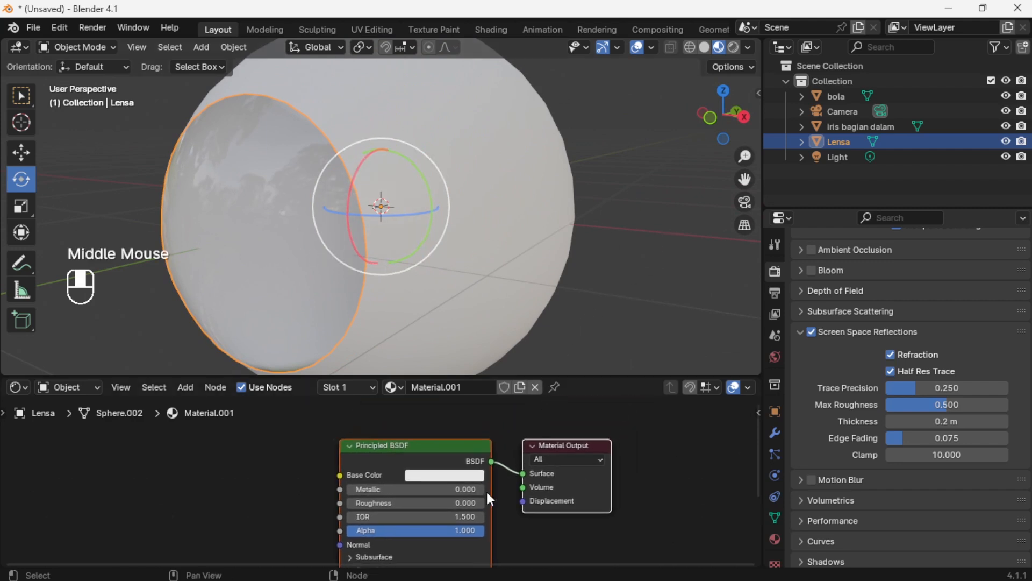
Hide Lensa in the viewport and create a new material for the iris bagian dalam object
left_click(844, 127)
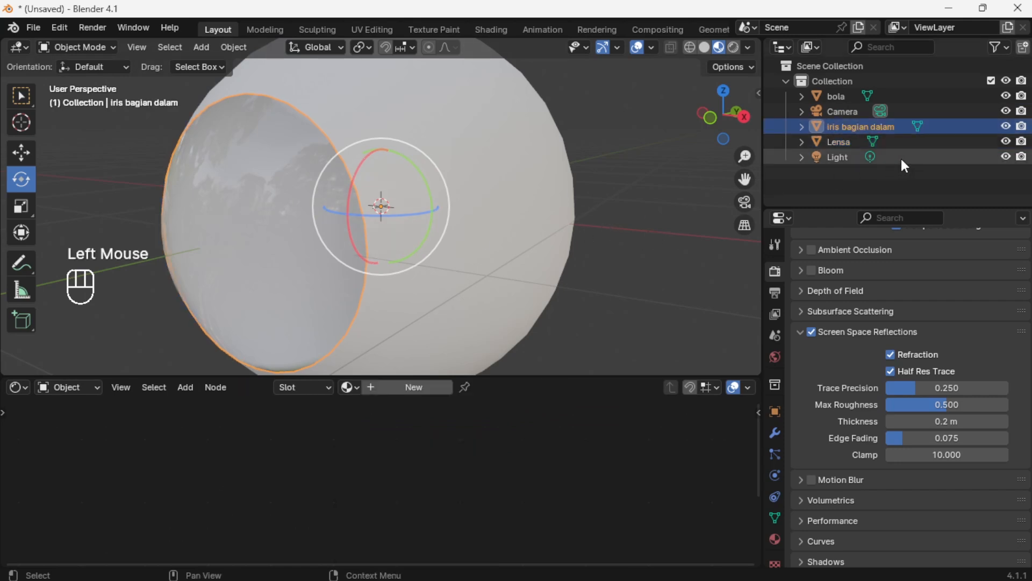
left_click(1006, 142)
middle_click_drag(638, 192, 489, 186)
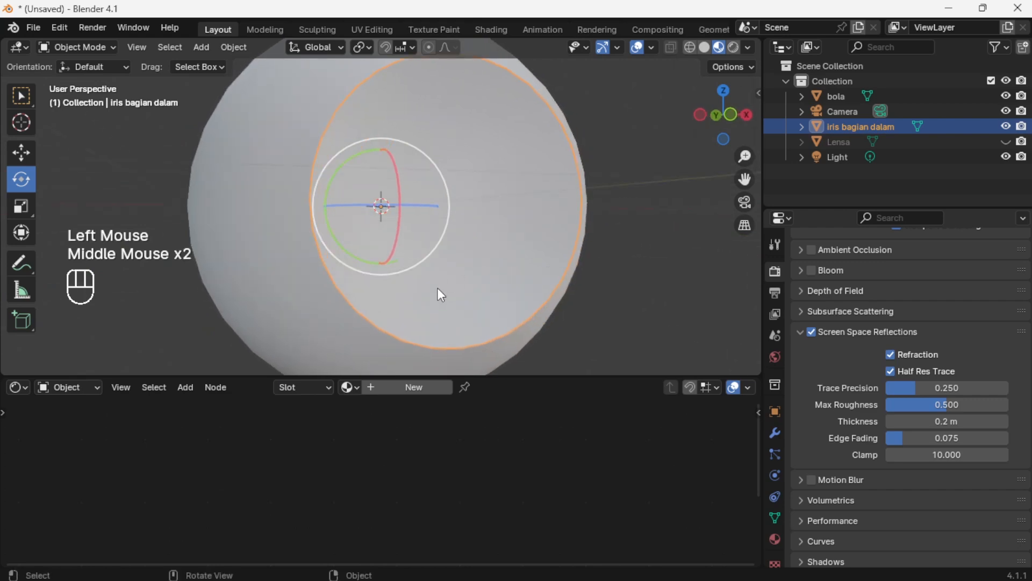
left_click(405, 387)
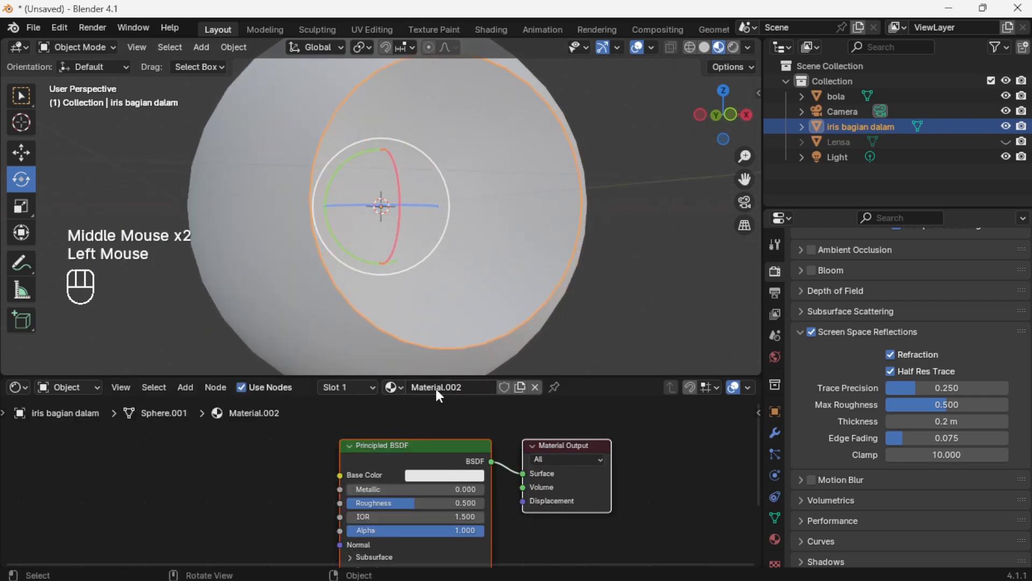
Rename the inner iris object's new material as "iris bagian dalam"
double_click(466, 382)
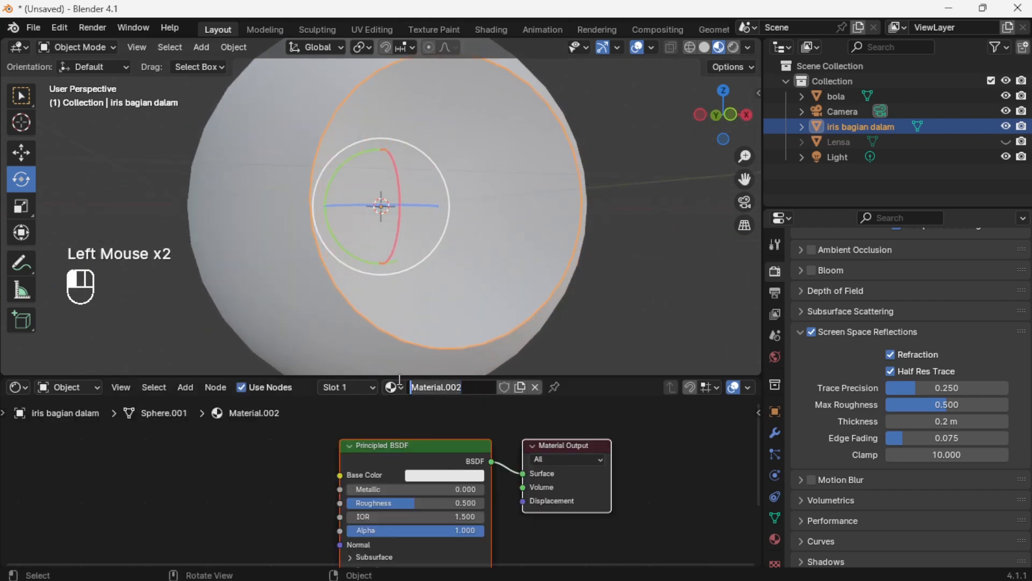
type("iris")
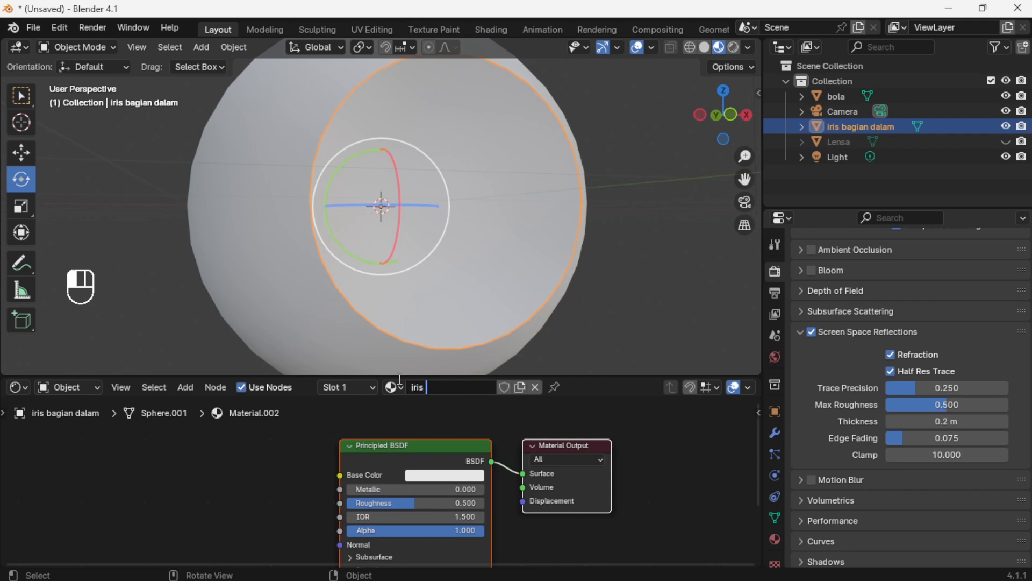
type(" bagian dalam")
key("Return")
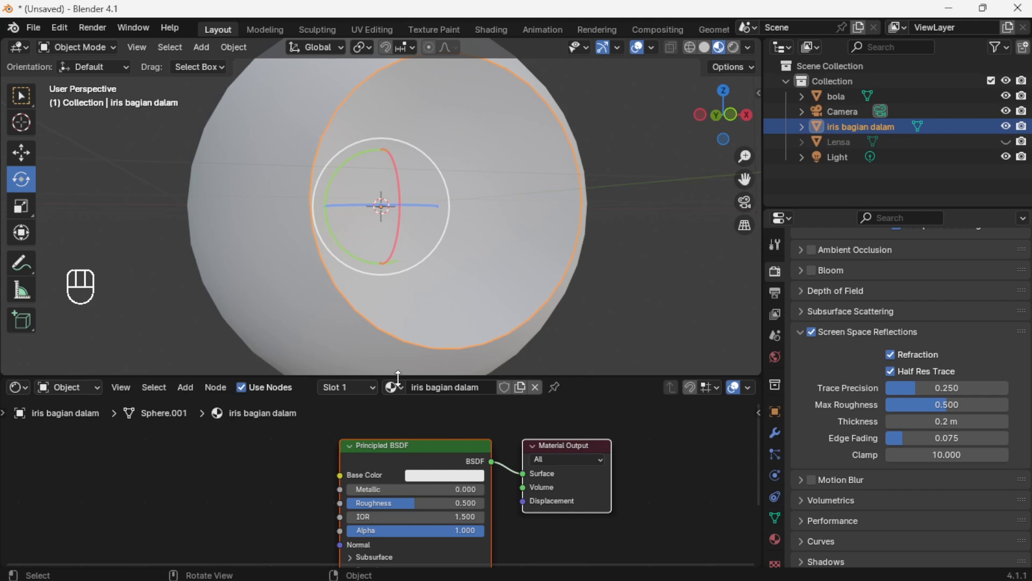
Show Lensa in the viewport again to check the lens over the inner iris
left_click(852, 141)
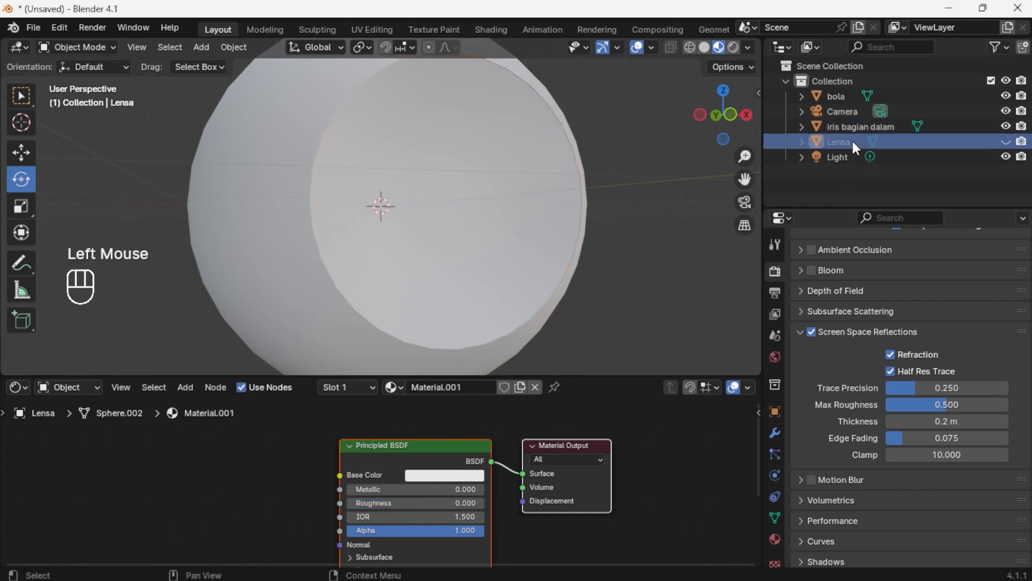
left_click(1006, 141)
left_click(523, 173)
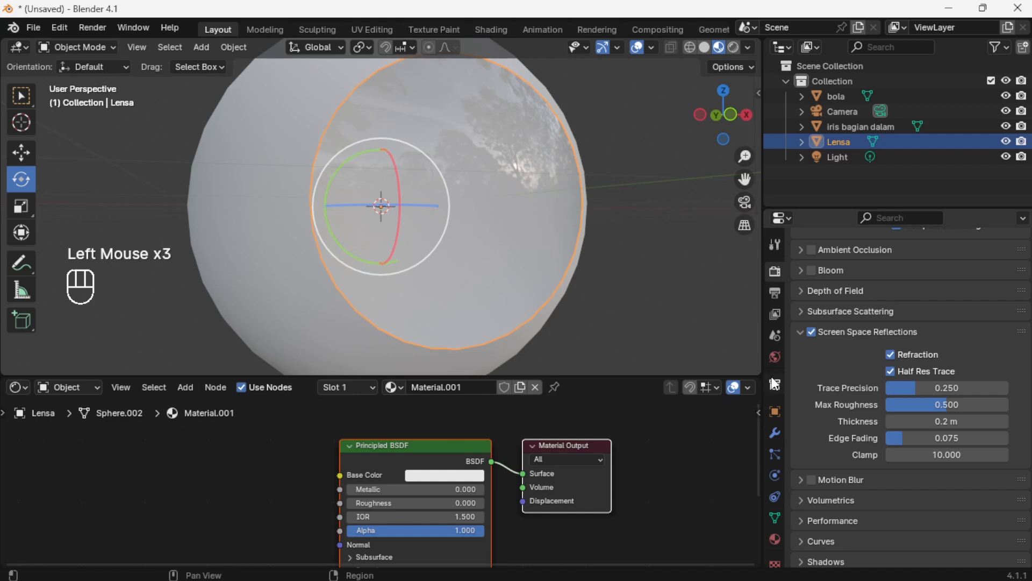
Select iris bagian dalam, hide Lensa in the viewport and disable it in renders
left_click(855, 127)
left_click(1006, 141)
left_click(1022, 141)
Disconnect the Principled BSDF from the Material Output in the iris bagian dalam material
scroll(444, 413, "up", 2)
mouse_move(497, 466)
middle_mouse_down()
mouse_move(535, 468)
mouse_move(511, 468)
middle_mouse_up()
scroll(511, 468, "down", 4)
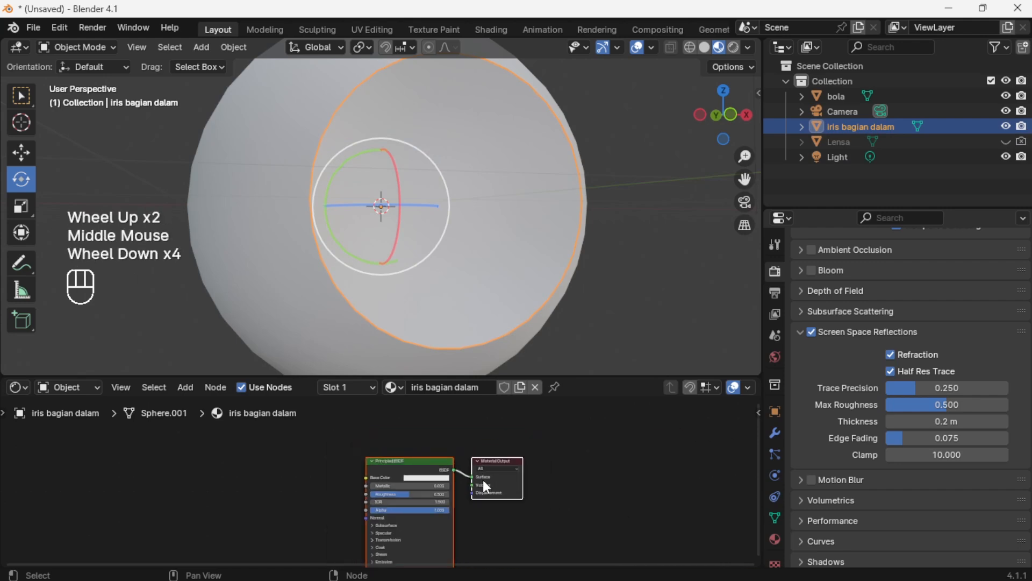
scroll(518, 462, "up", 3)
left_click(467, 461)
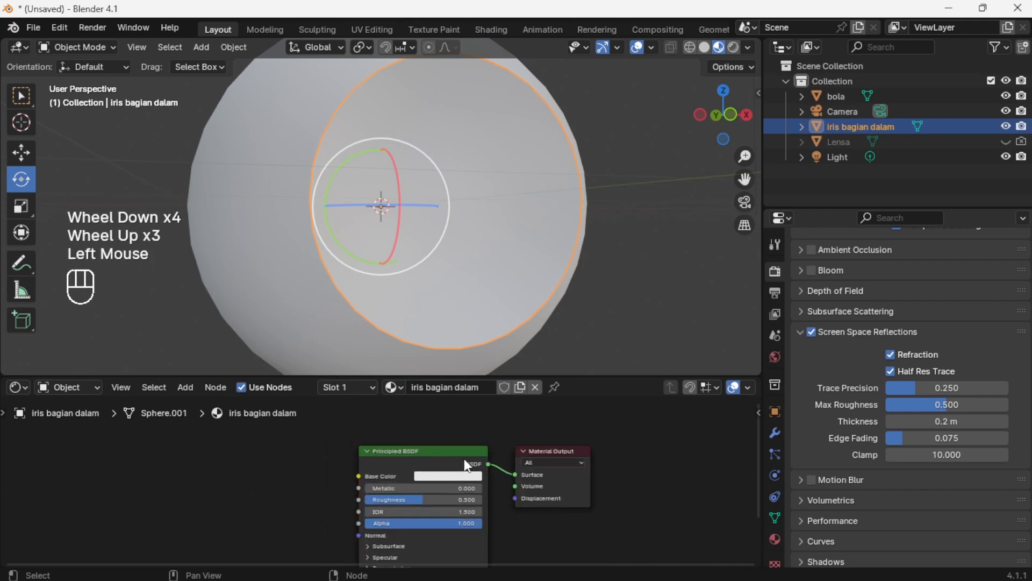
left_click_drag(431, 451, 377, 451)
left_click_drag(515, 474, 491, 486)
Move the Principled BSDF to the right of the Material Output and arrange both nodes with free space on their left
left_click_drag(418, 453, 715, 438)
middle_click_drag(578, 451, 491, 453)
scroll(611, 452, "up", 2)
scroll(490, 453, "up", 2)
left_click_drag(577, 432, 610, 429)
mouse_move(471, 456)
left_mouse_down()
mouse_move(451, 449)
mouse_move(475, 438)
left_mouse_up()
middle_click_drag(474, 438, 591, 446)
scroll(425, 438, "down", 2)
middle_click_drag(424, 438, 460, 435)
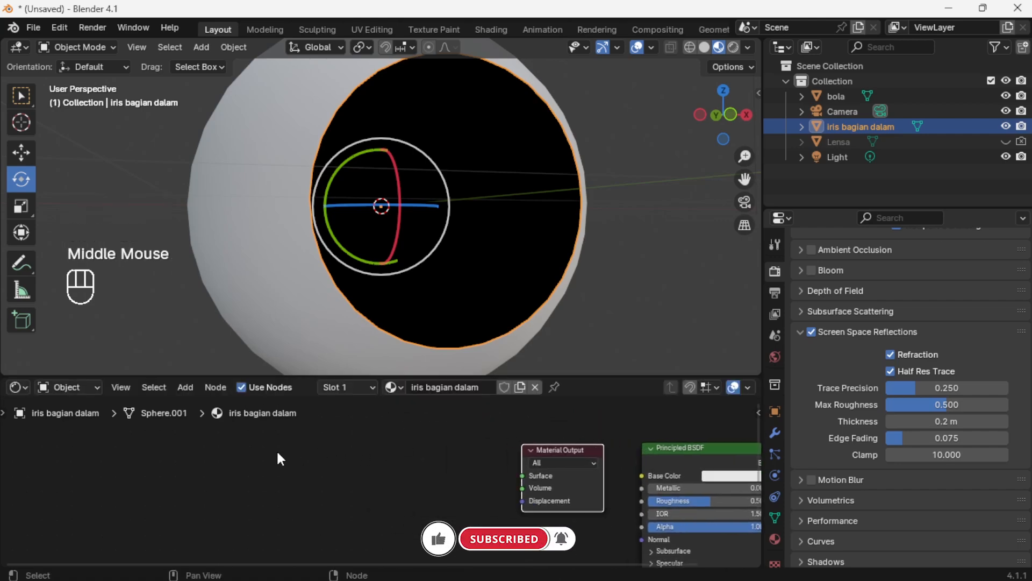
Add a Voronoi Texture node and place it to the left of the Material Output
key("shift")
key("shift+a")
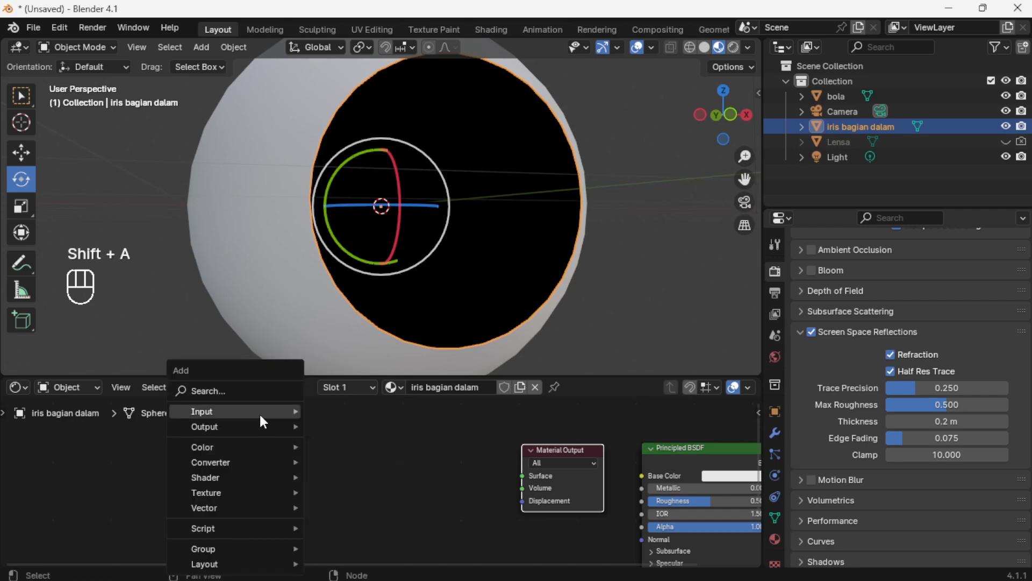
left_click(245, 389)
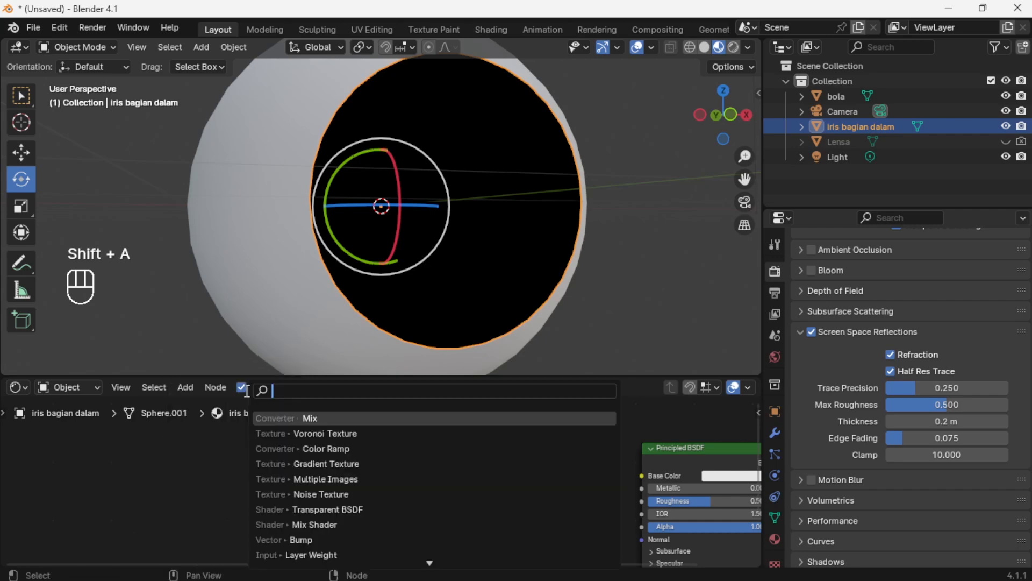
left_click(302, 433)
left_click(277, 444)
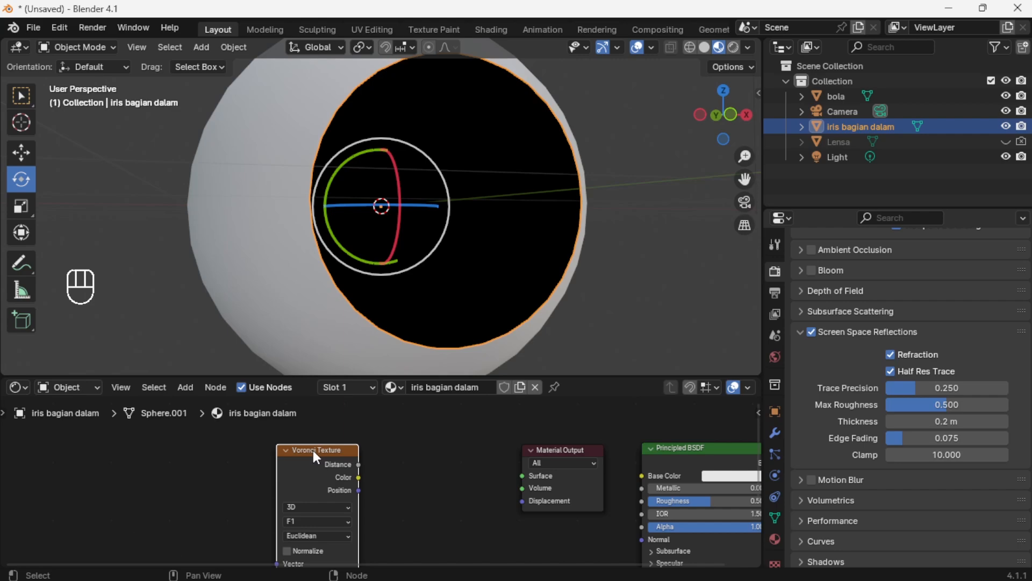
left_click_drag(314, 450, 273, 457)
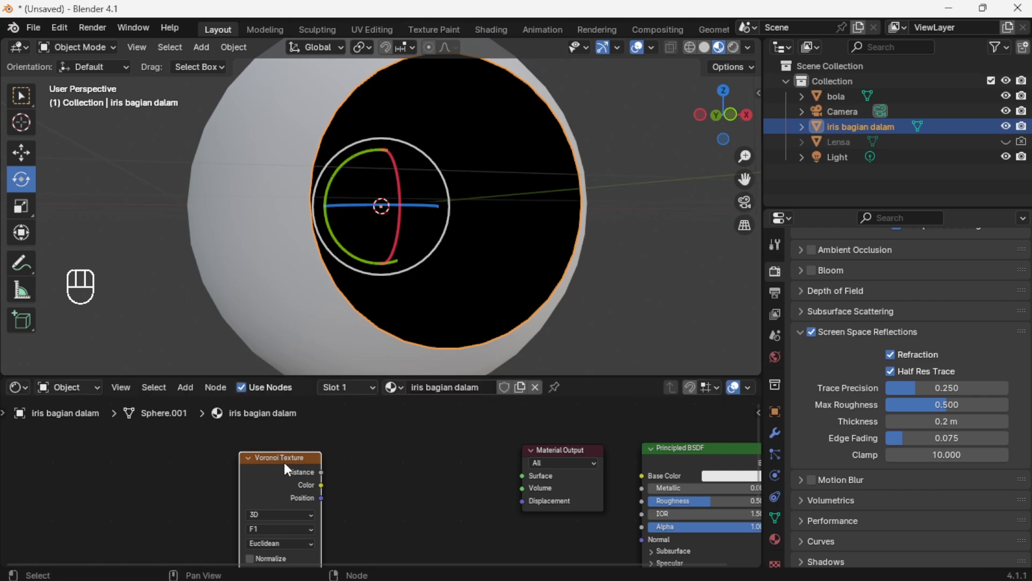
left_click_drag(271, 463, 274, 448)
Search the add-ons preferences for "no" to check whether Node Wrangler is enabled, and close the preferences
left_click(59, 27)
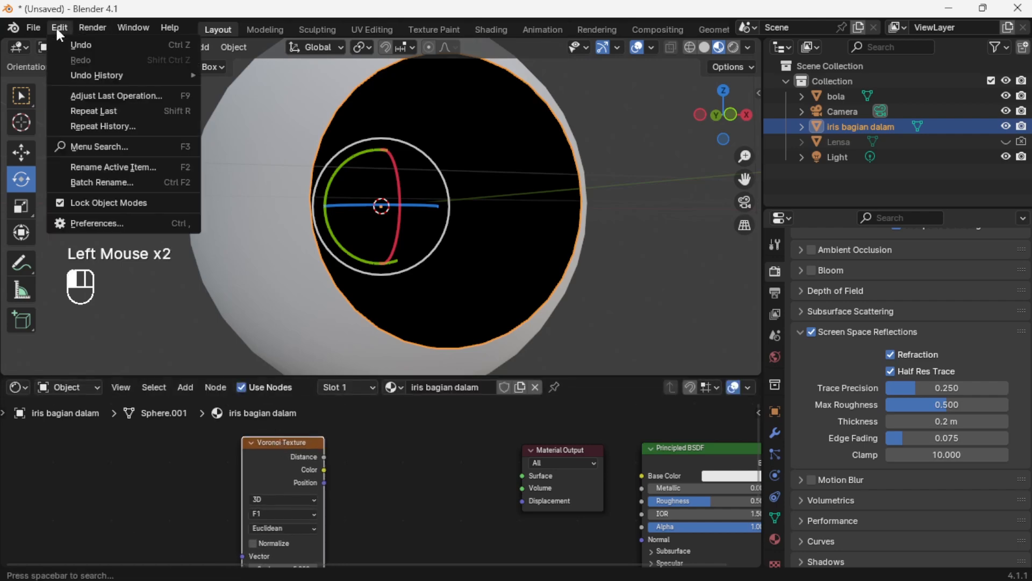
left_click(100, 223)
left_click(431, 63)
type("n")
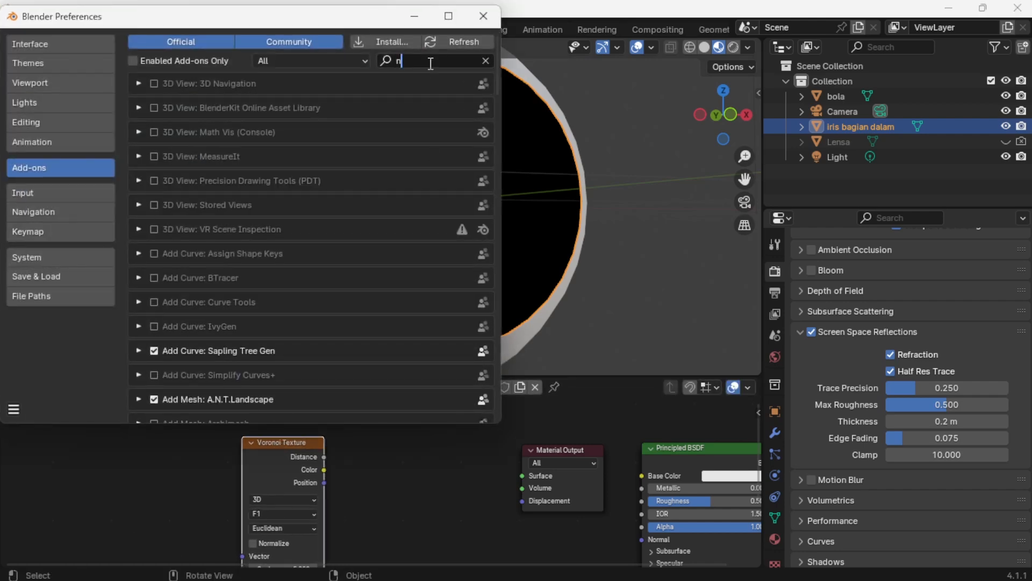
type("o")
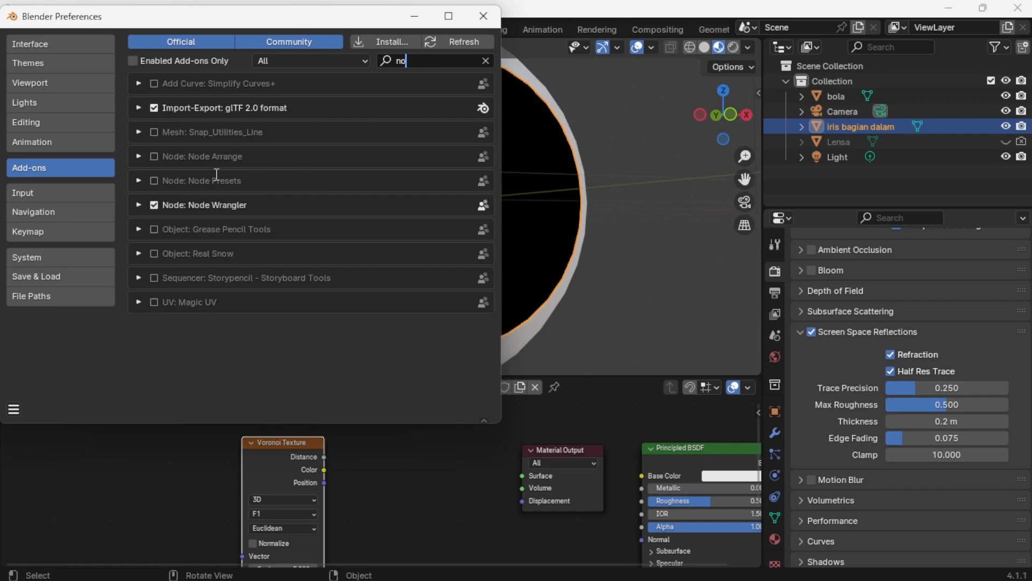
left_click(484, 15)
Add linked Texture Coordinate and Mapping nodes in front of the Voronoi Texture with Node Wrangler
left_click(249, 444)
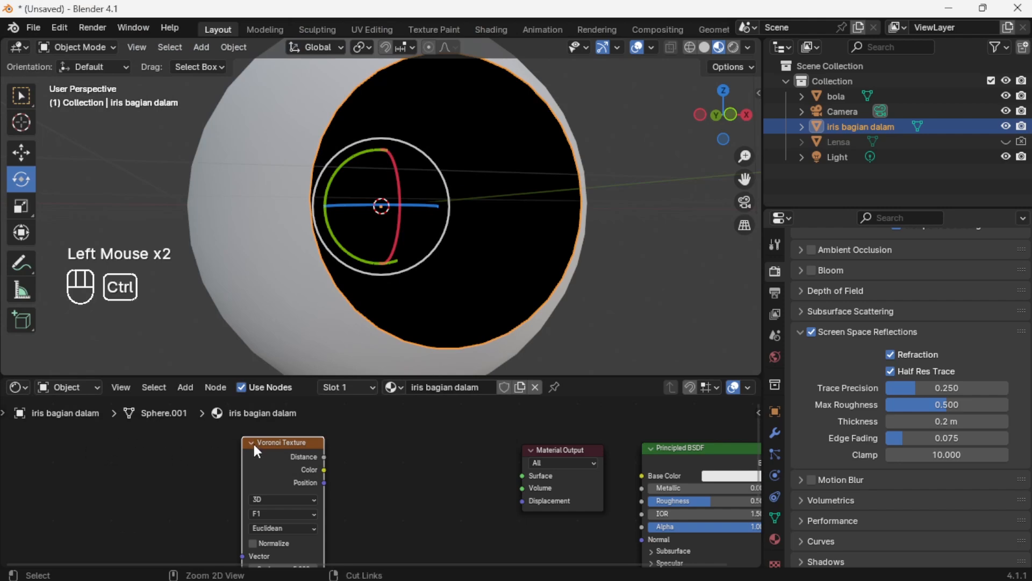
key("ctrl+t")
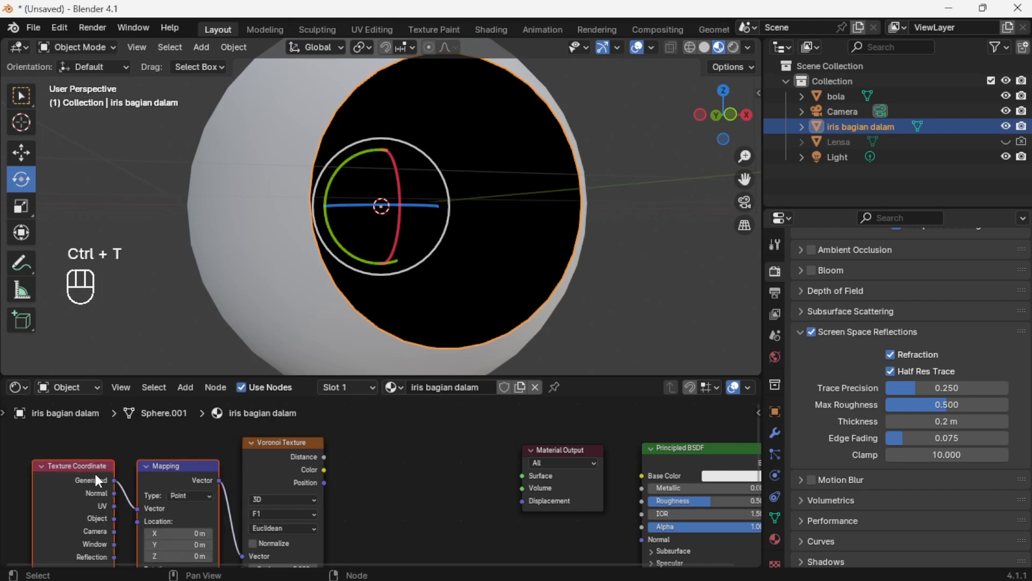
middle_click_drag(201, 505, 222, 480)
middle_click_drag(265, 460, 253, 479)
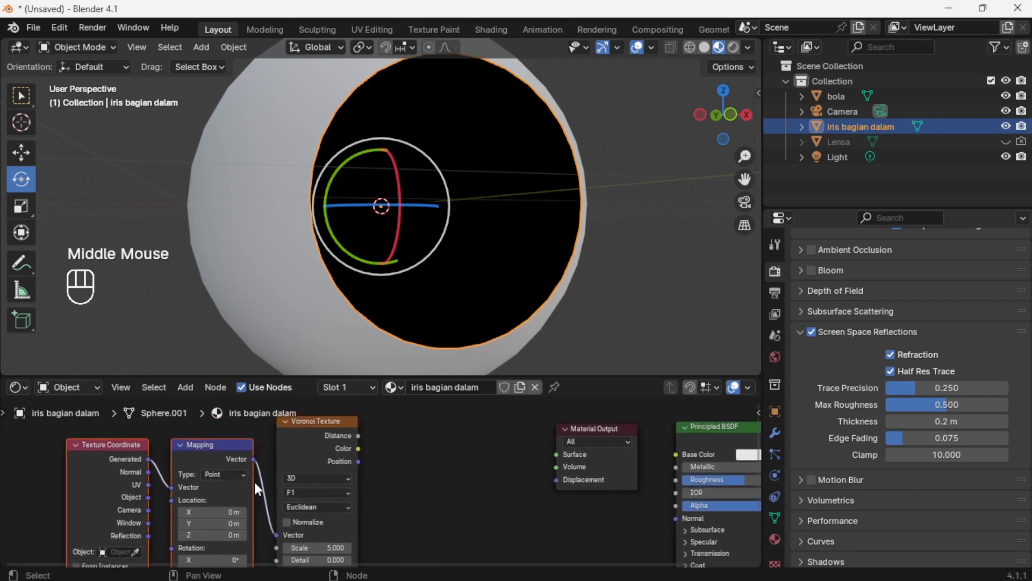
Connect the Voronoi Texture's Distance output to the Material Output's Surface with the Node Wrangler preview
middle_click_drag(453, 487, 385, 488)
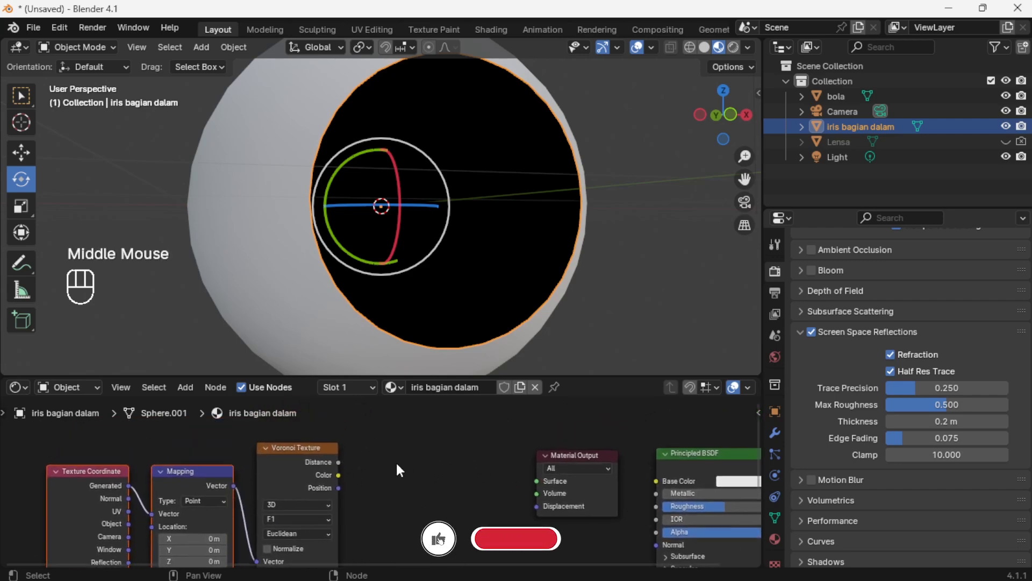
left_click_drag(339, 461, 514, 481)
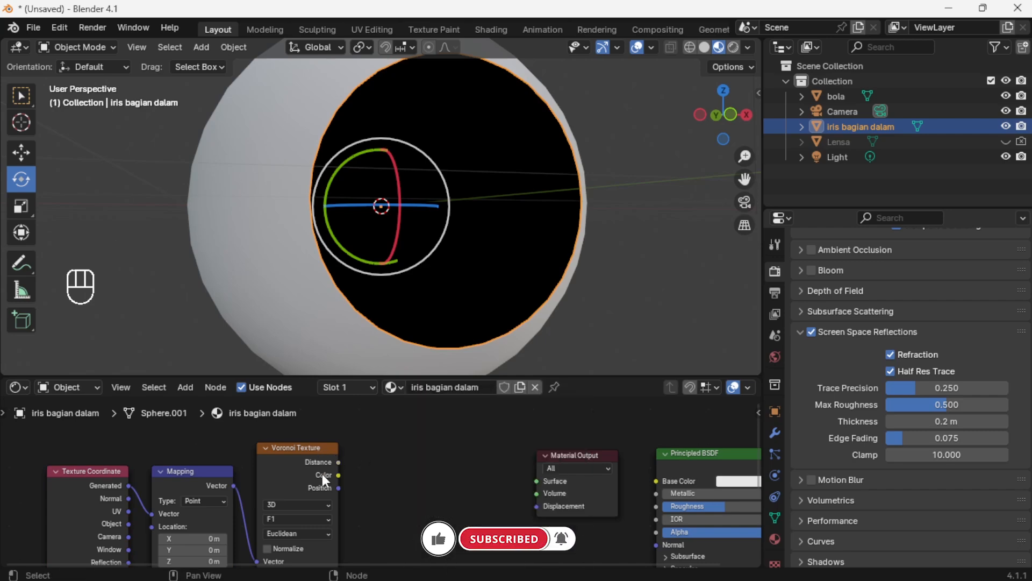
left_click(308, 447, "ctrl+shift")
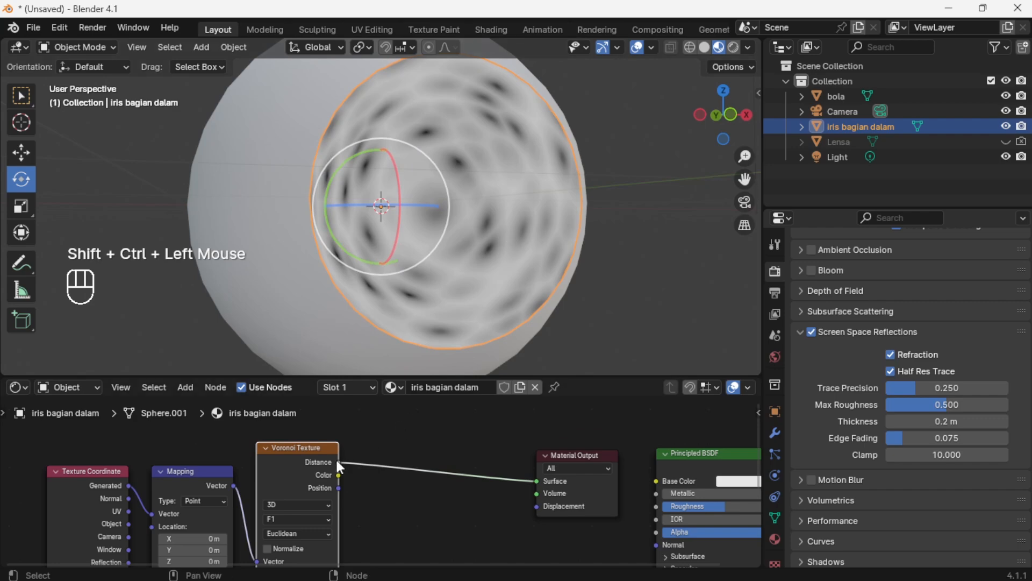
Set the type of the Mapping node feeding the Voronoi Texture to Normal
left_click(731, 114)
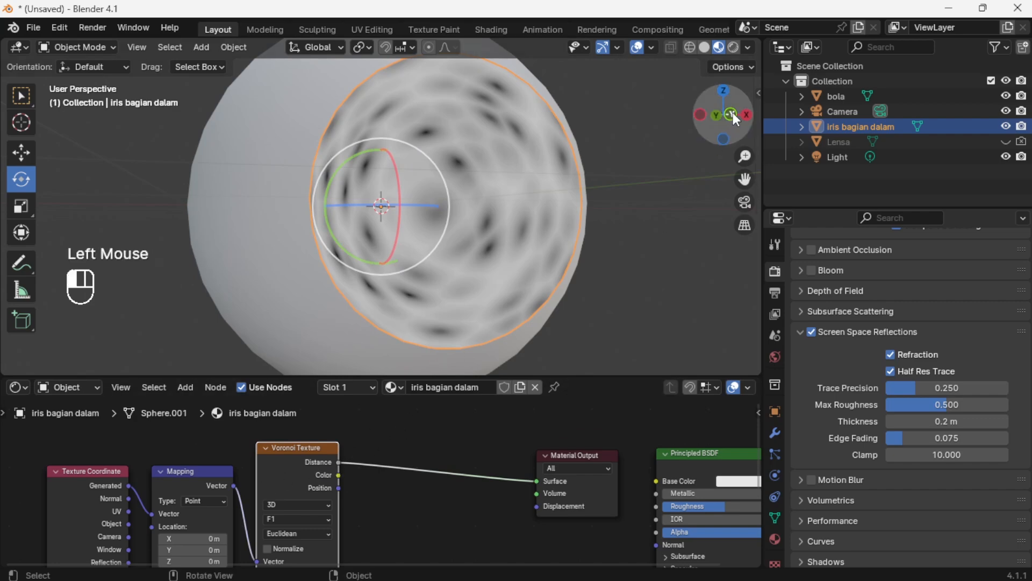
left_click(206, 501)
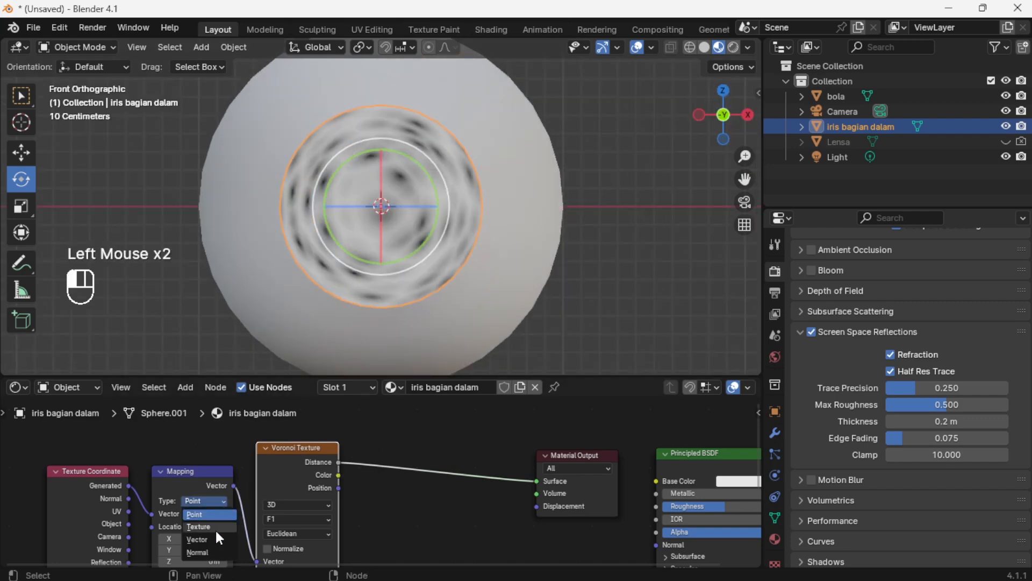
left_click(213, 552)
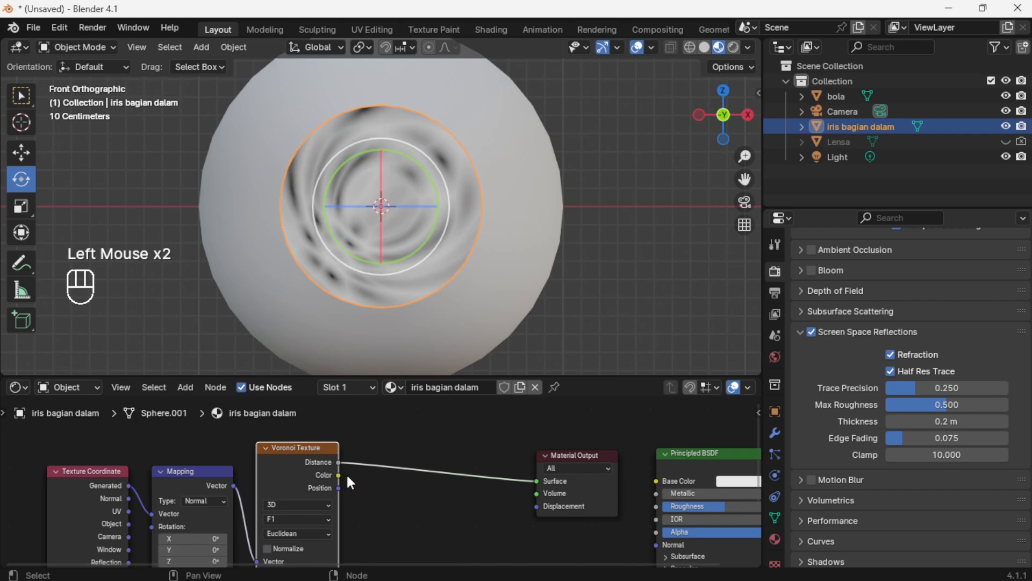
middle_click_drag(389, 493, 460, 481)
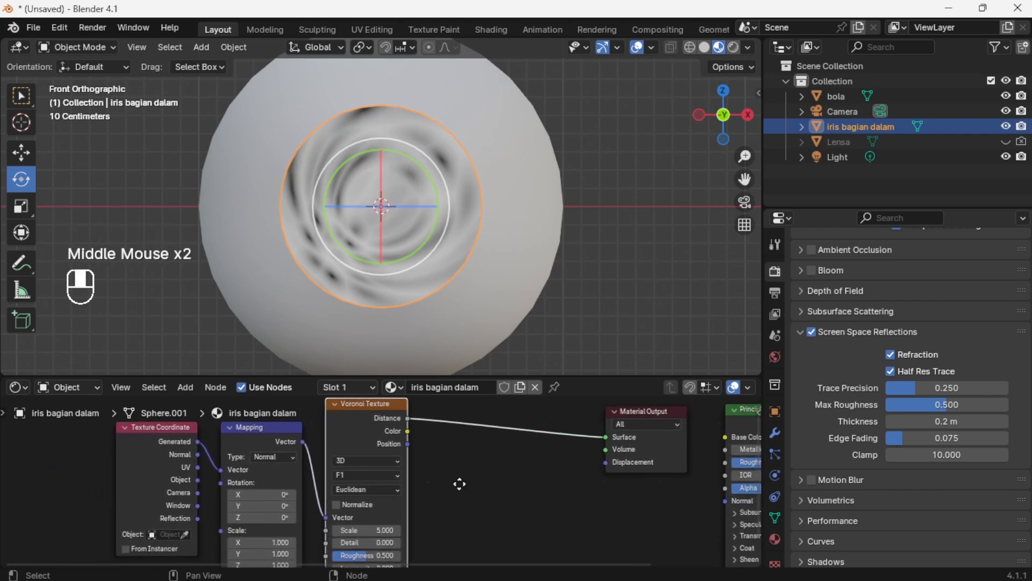
scroll(459, 482, "down", 2)
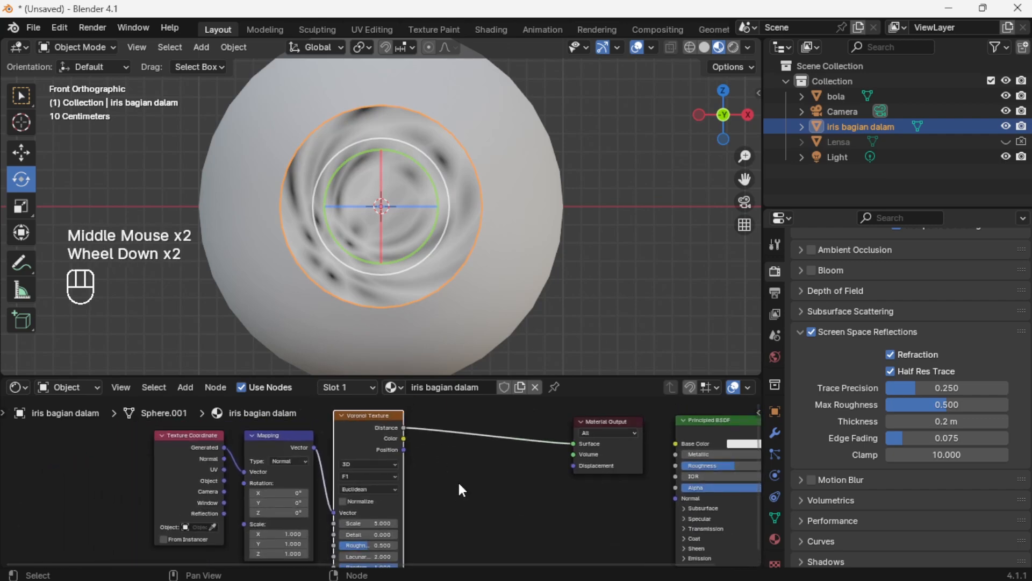
middle_click_drag(461, 490, 466, 469)
scroll(377, 473, "up", 2)
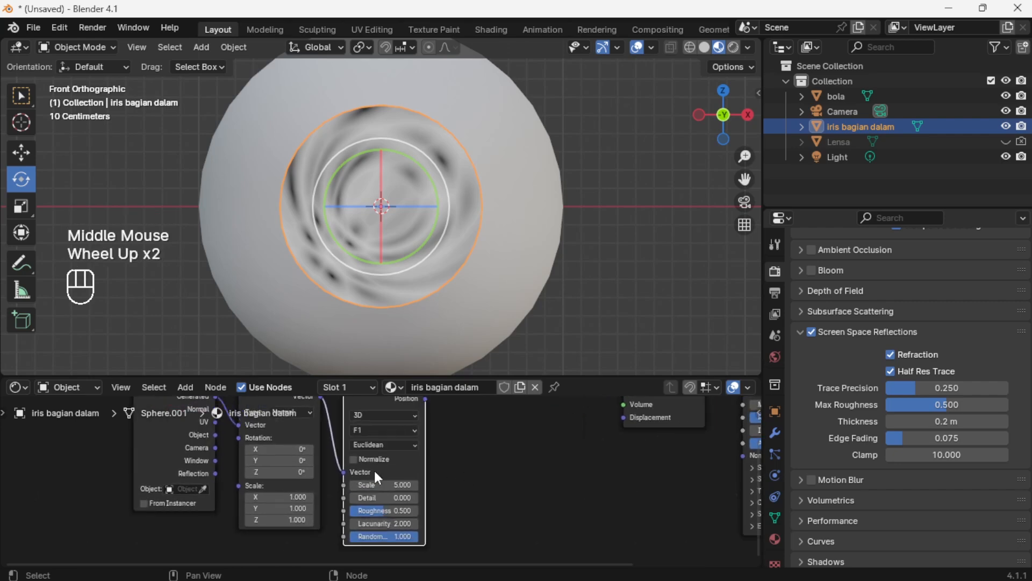
left_click(301, 449)
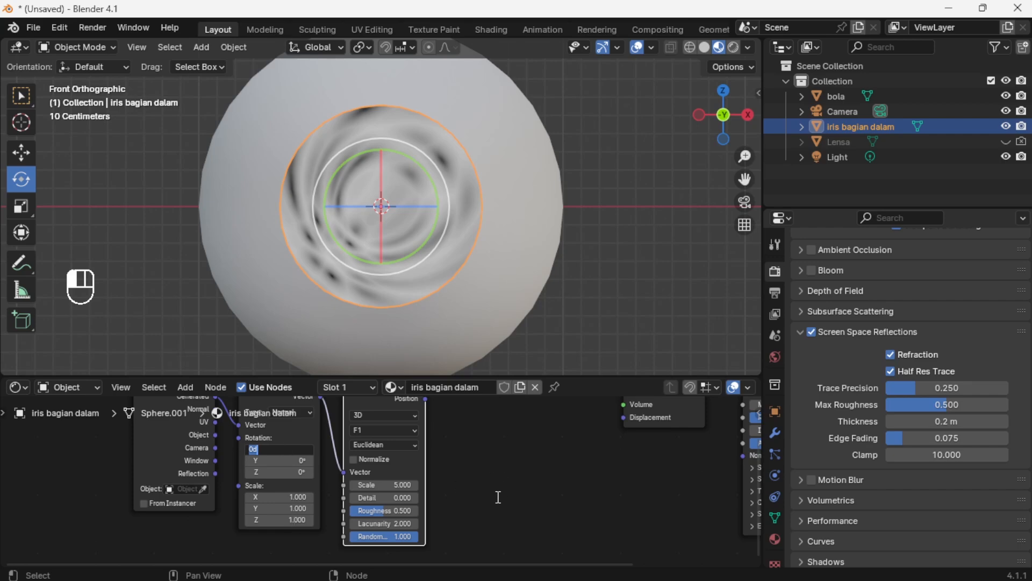
key("Return")
Connect the Texture Coordinate's Object output to the Mapping node's Vector input in place of Generated
middle_click_drag(505, 449, 486, 510)
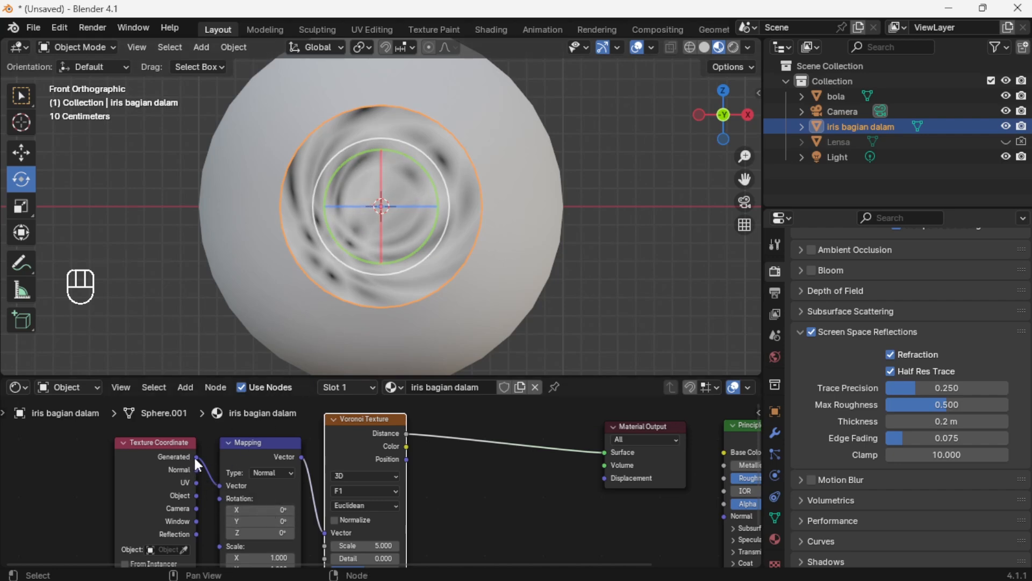
scroll(202, 480, "up", 3)
middle_click_drag(218, 486, 385, 499)
left_click_drag(271, 522, 312, 506)
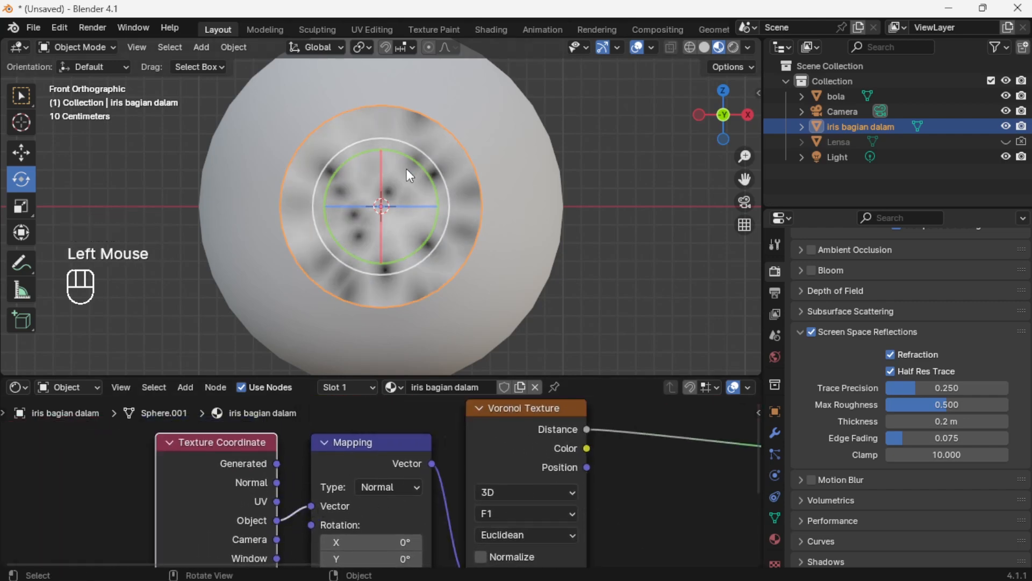
scroll(492, 475, "down", 2)
mouse_move(484, 503)
middle_mouse_down()
mouse_move(466, 452)
mouse_move(478, 486)
middle_mouse_up()
left_click_drag(305, 449, 324, 472)
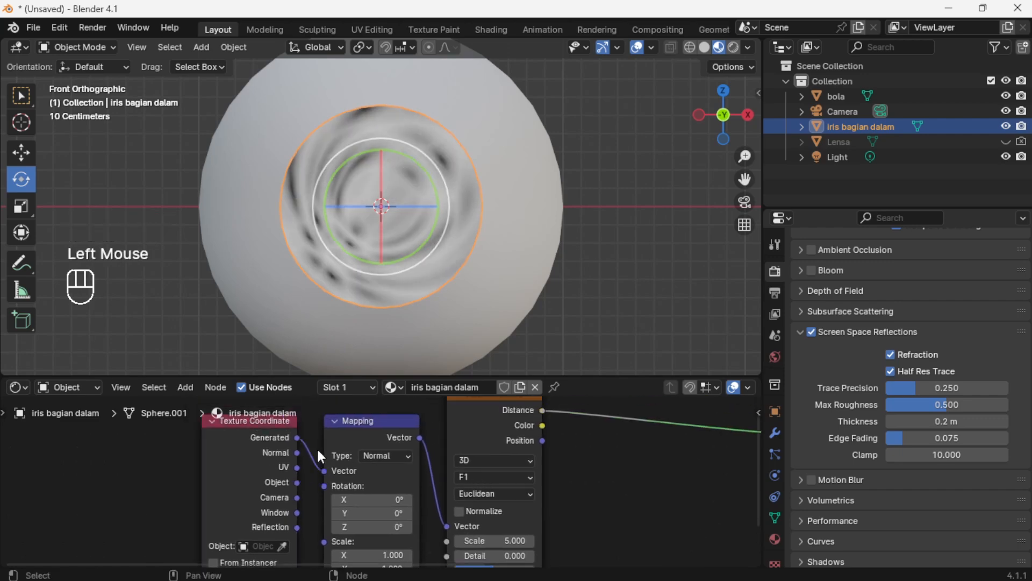
left_click_drag(299, 481, 323, 471)
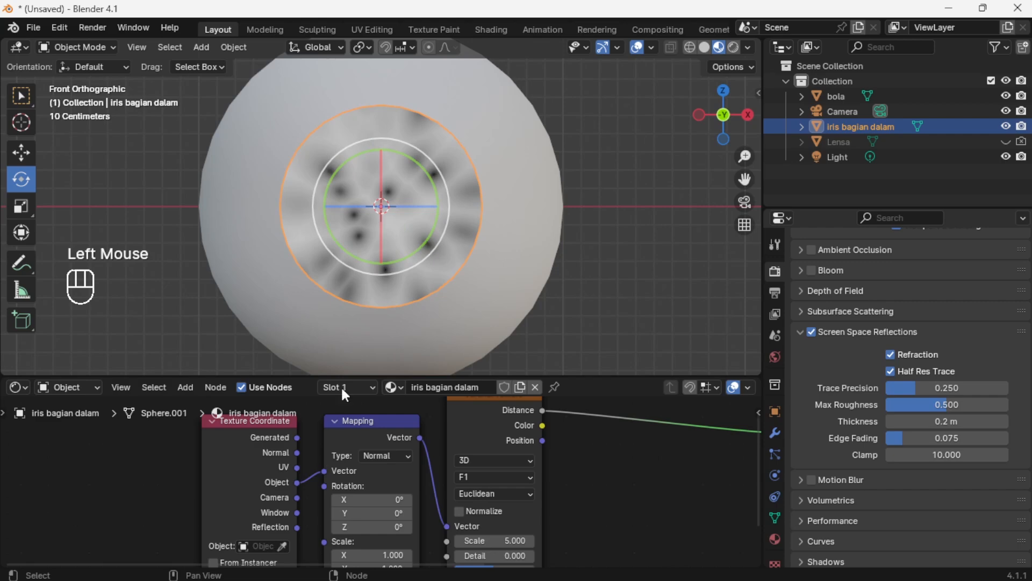
Set the Mapping node's Z scale to 27.6 and the Voronoi Texture's scale to 14.7
middle_click_drag(408, 518, 399, 460)
scroll(402, 495, "up", 2)
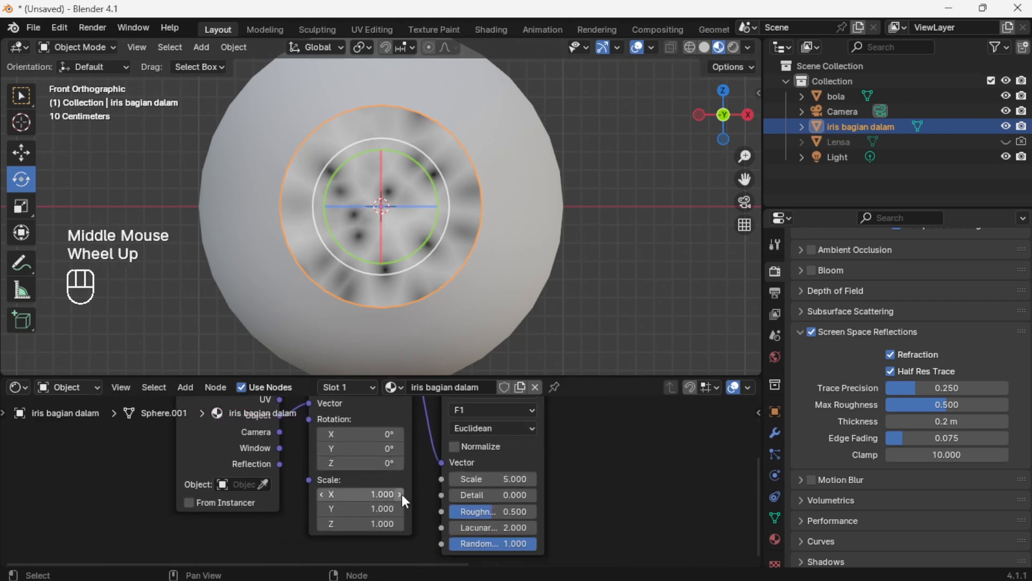
left_click(385, 529)
type("14")
key("Return")
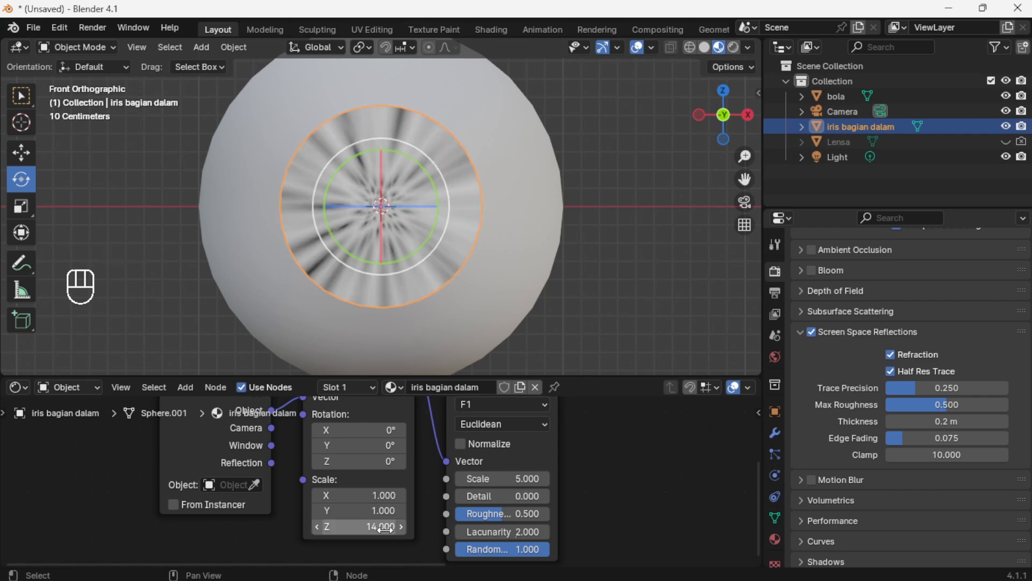
left_click_drag(383, 527, 558, 527)
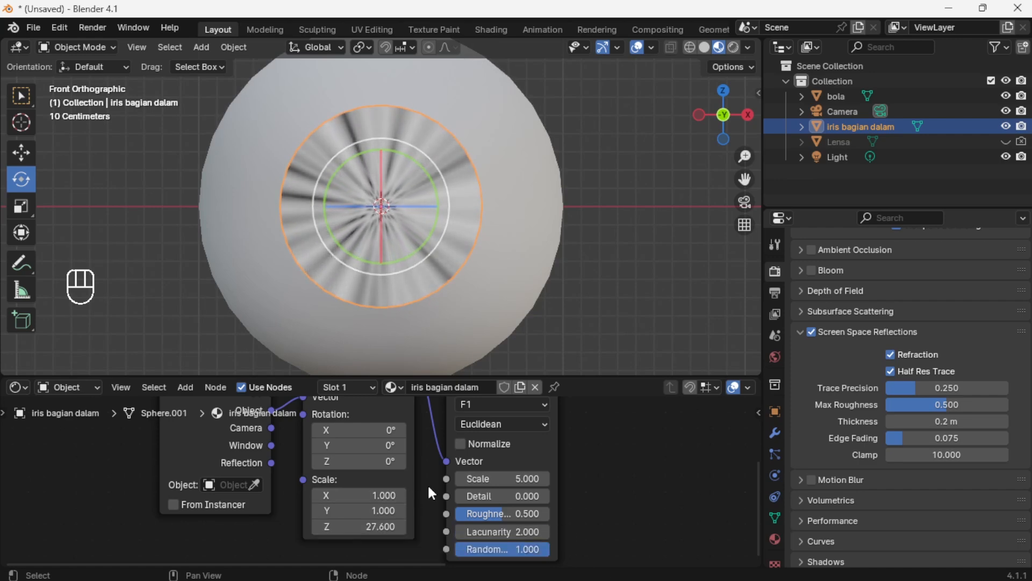
left_click_drag(526, 480, 565, 480)
Disconnect the Voronoi Texture from the Material Output and move the Material Output node higher
middle_click_drag(597, 485, 543, 487)
scroll(427, 483, "down", 2)
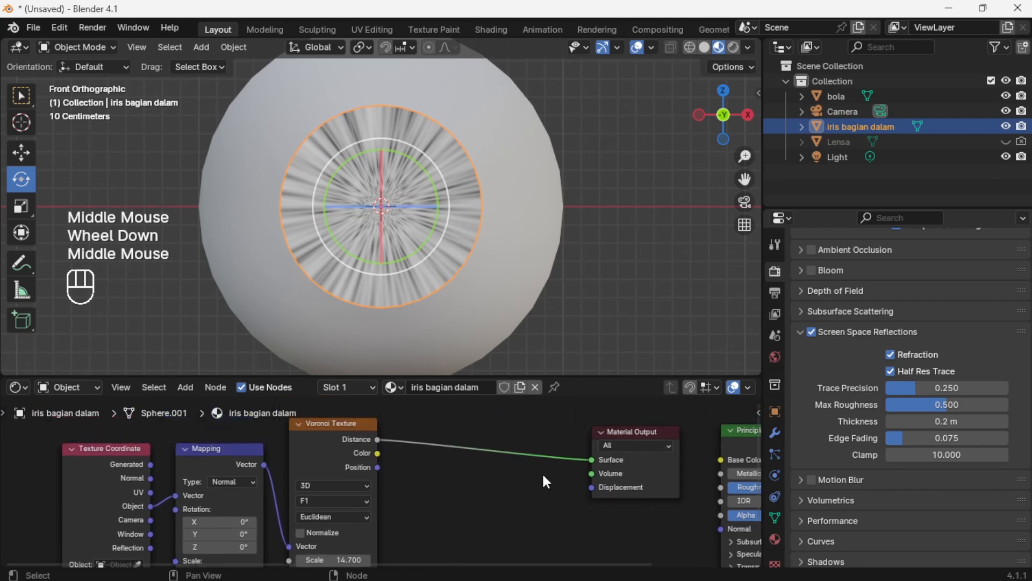
middle_click_drag(472, 480, 518, 487)
left_click_drag(641, 475, 496, 479)
middle_click_drag(471, 454, 459, 515)
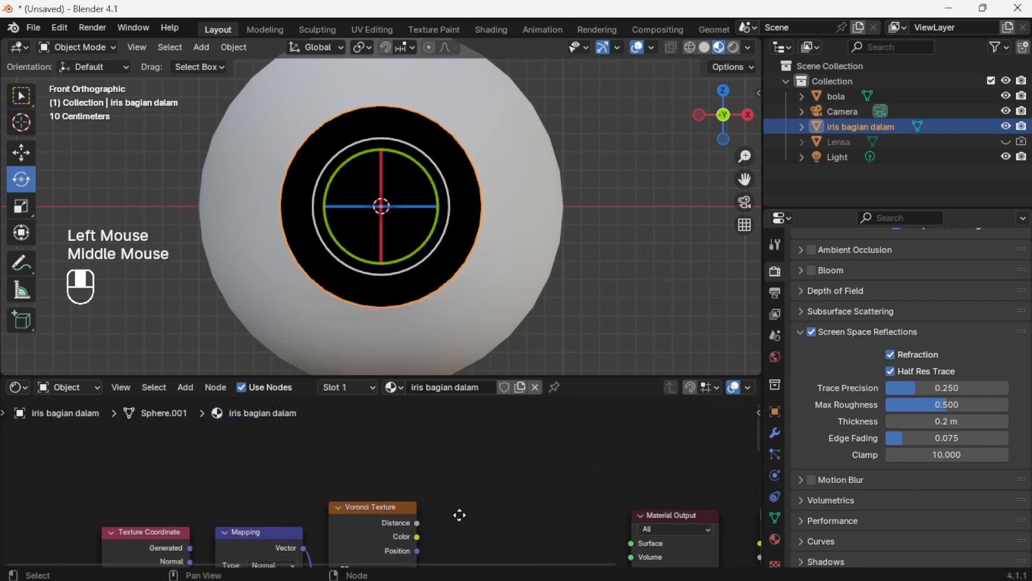
left_click_drag(683, 519, 673, 464)
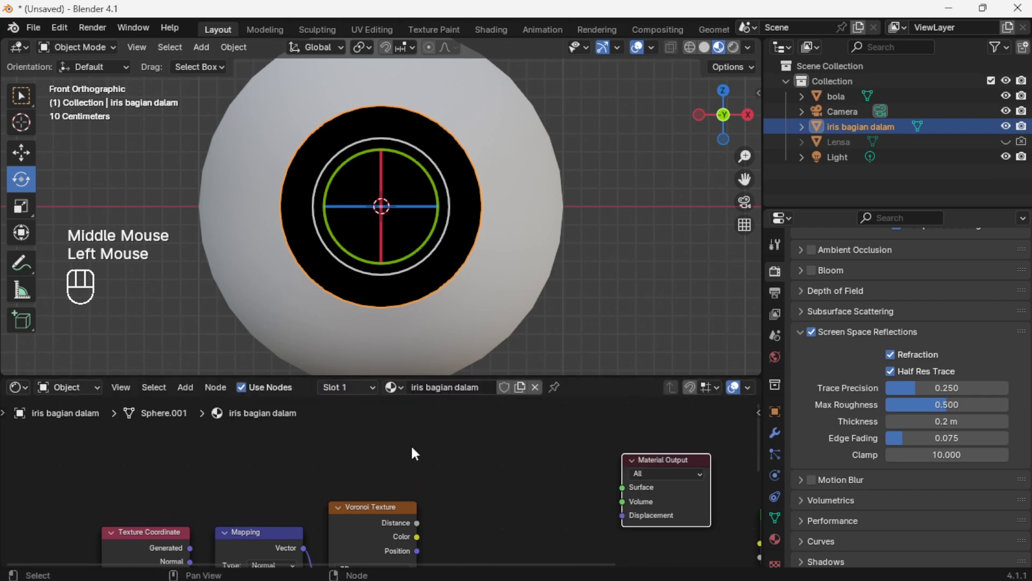
middle_click_drag(375, 453, 383, 511)
left_click_drag(628, 512, 616, 476)
Add a Gradient Texture node in the empty space above the Voronoi Texture nodes
left_click(251, 443)
key("shift+a")
mouse_move(250, 444)
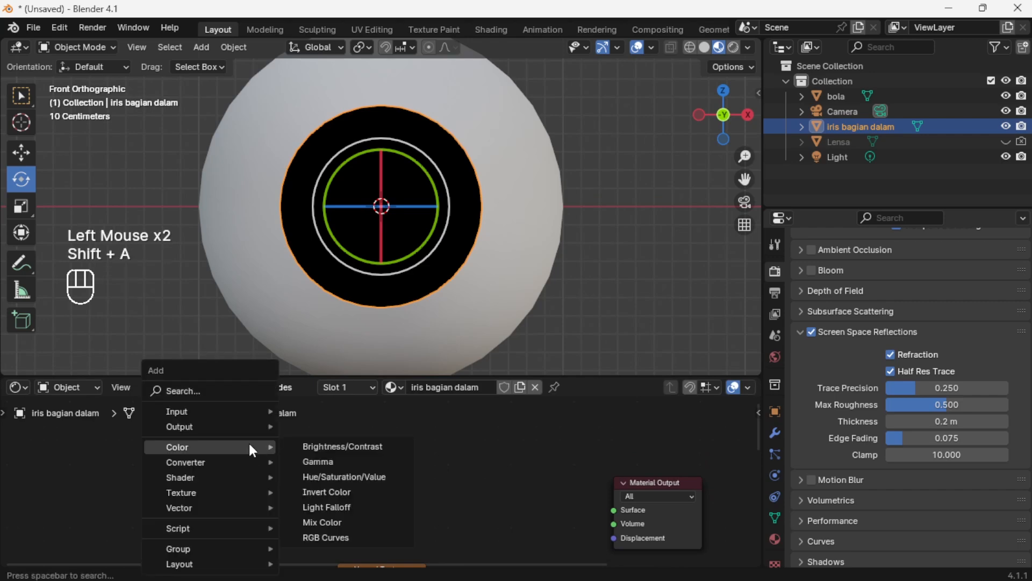
left_click(196, 387)
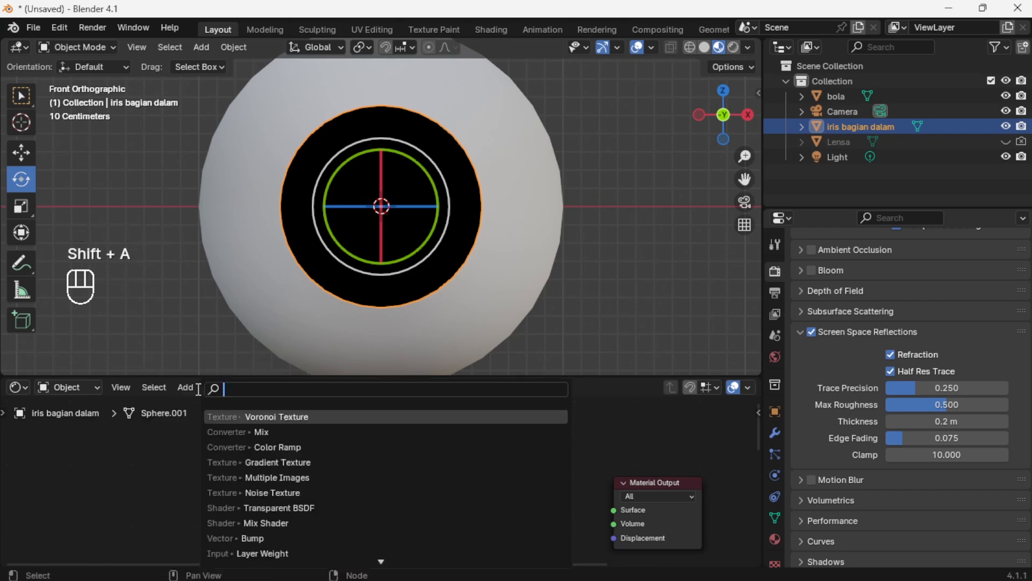
left_click(266, 462)
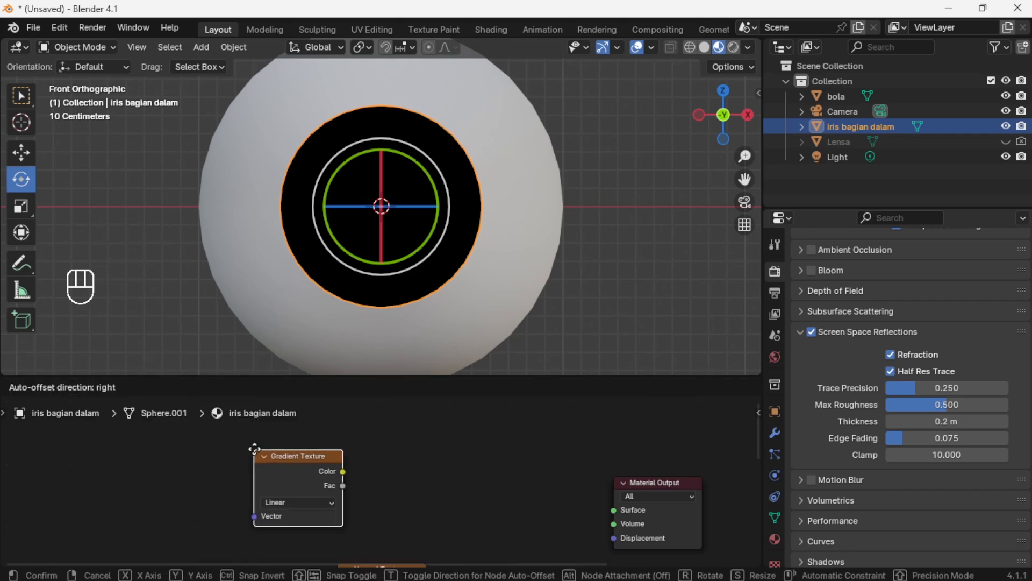
left_click(267, 469)
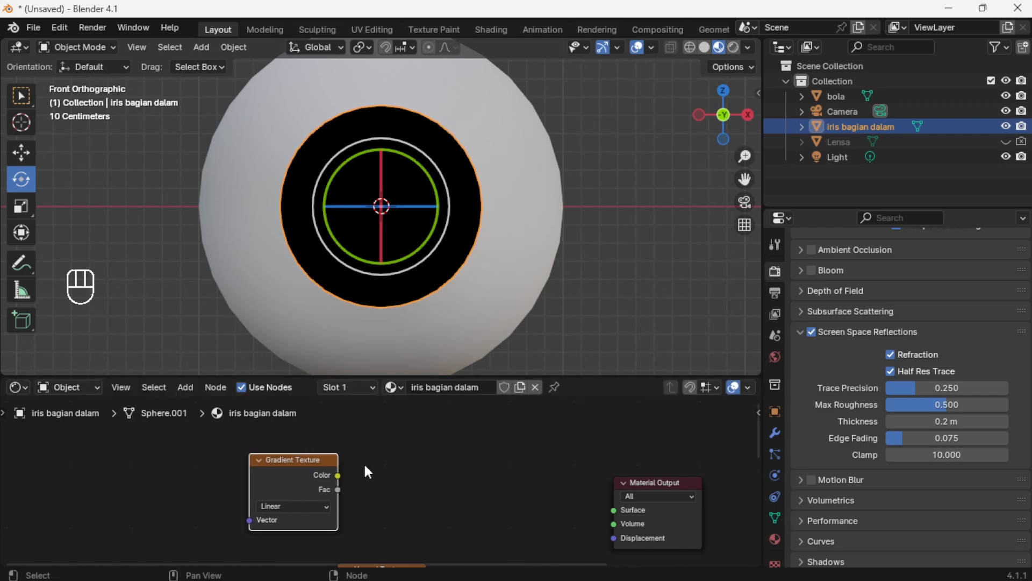
Add a Color Ramp node beside the Gradient Texture and move both nodes higher above the Voronoi nodes
key("shift+a")
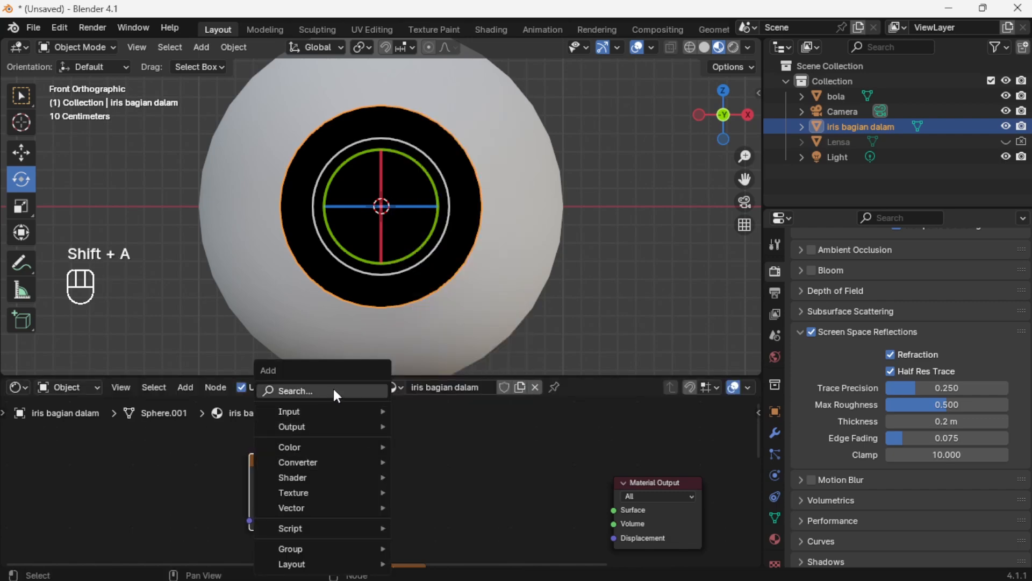
left_click(335, 392)
left_click(407, 462)
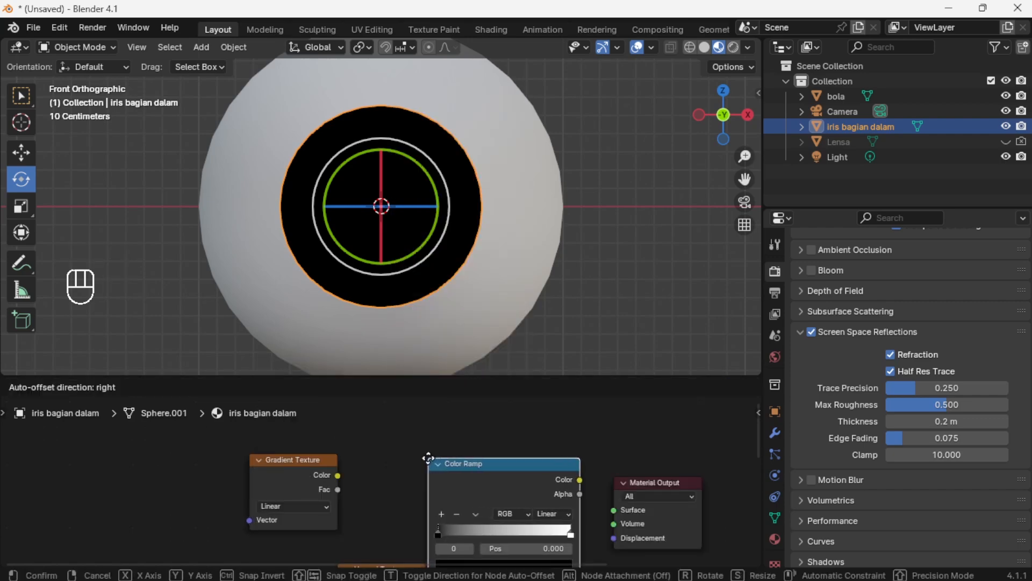
left_click(421, 471)
middle_click_drag(421, 471, 471, 432)
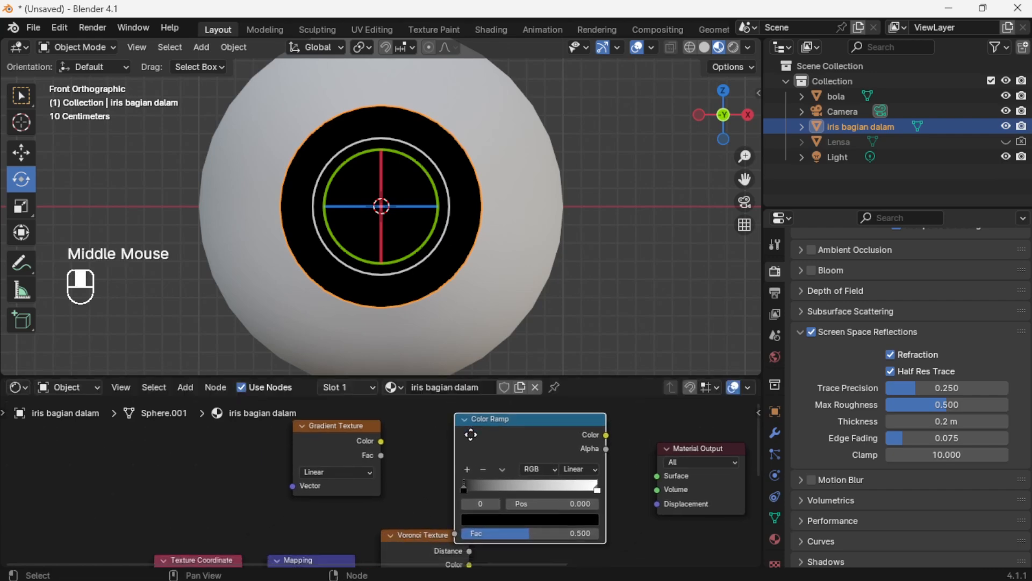
scroll(470, 485, "down", 4)
left_click_drag(467, 473, 472, 446)
left_click_drag(363, 470, 355, 429)
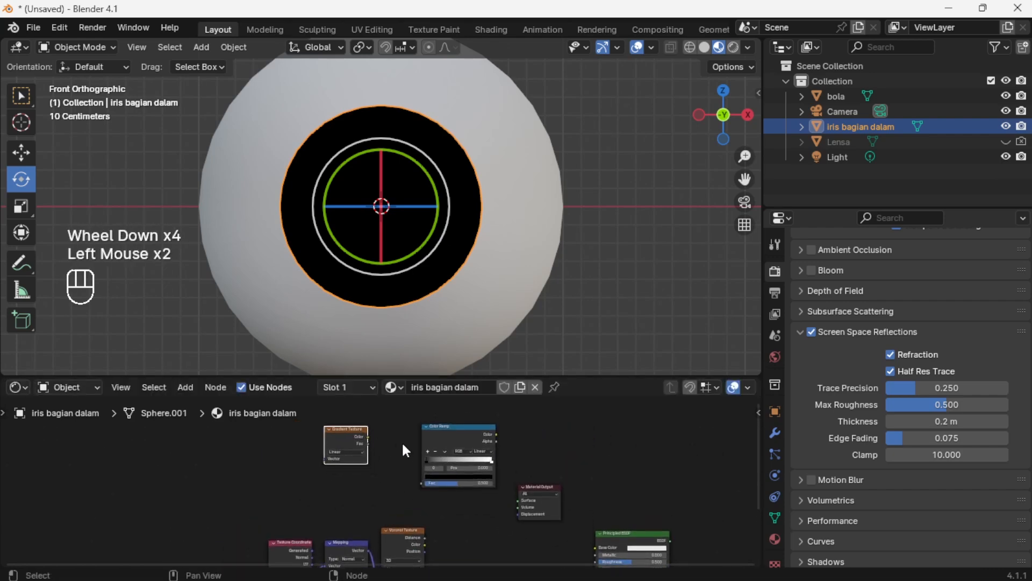
Add linked Texture Coordinate and Mapping nodes in front of the Gradient Texture with Node Wrangler
scroll(395, 440, "up", 2)
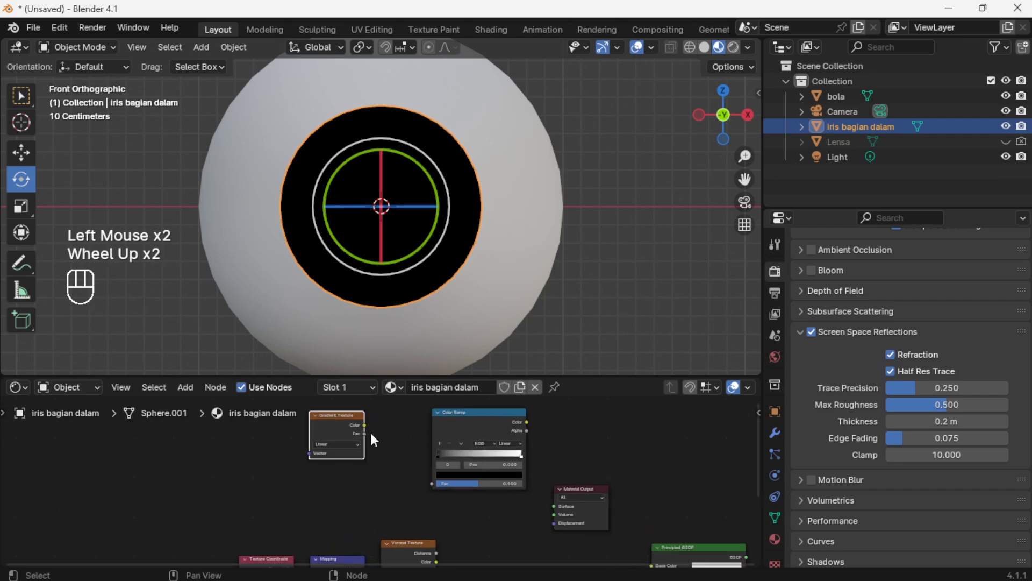
middle_click_drag(375, 439, 418, 474)
scroll(418, 473, "up", 3)
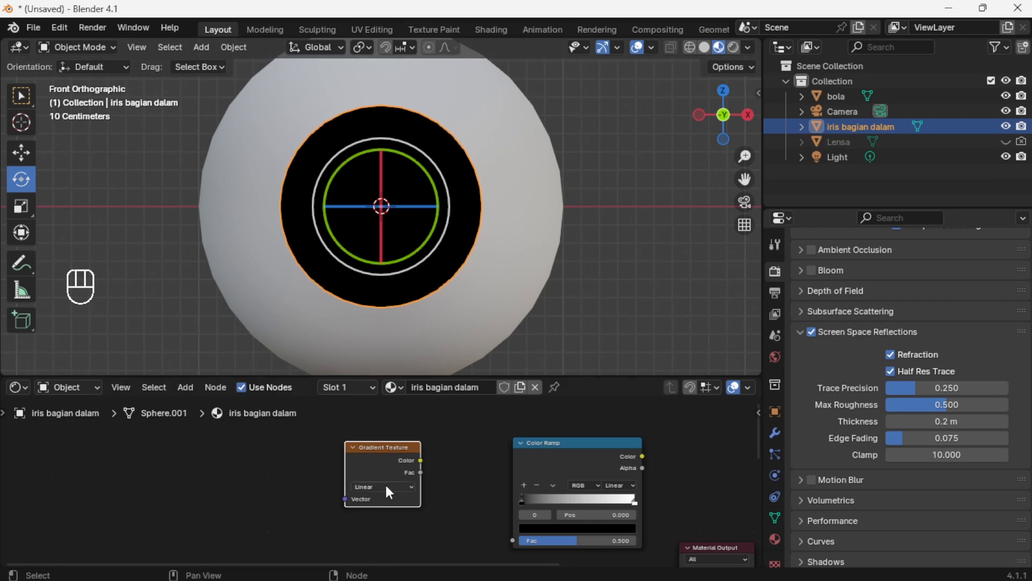
left_click(388, 446)
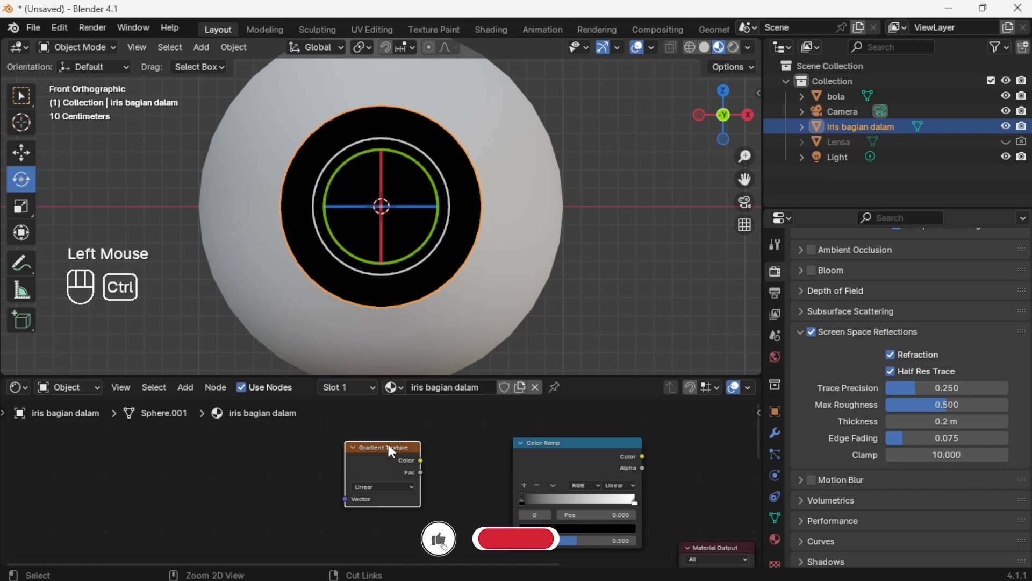
key("ctrl+t")
Connect the Gradient Texture's Color to the Color Ramp's Fac and preview the Color Ramp on the Material Output's Surface
middle_click_drag(442, 486, 381, 468)
left_click_drag(360, 442, 452, 522)
left_click(527, 422)
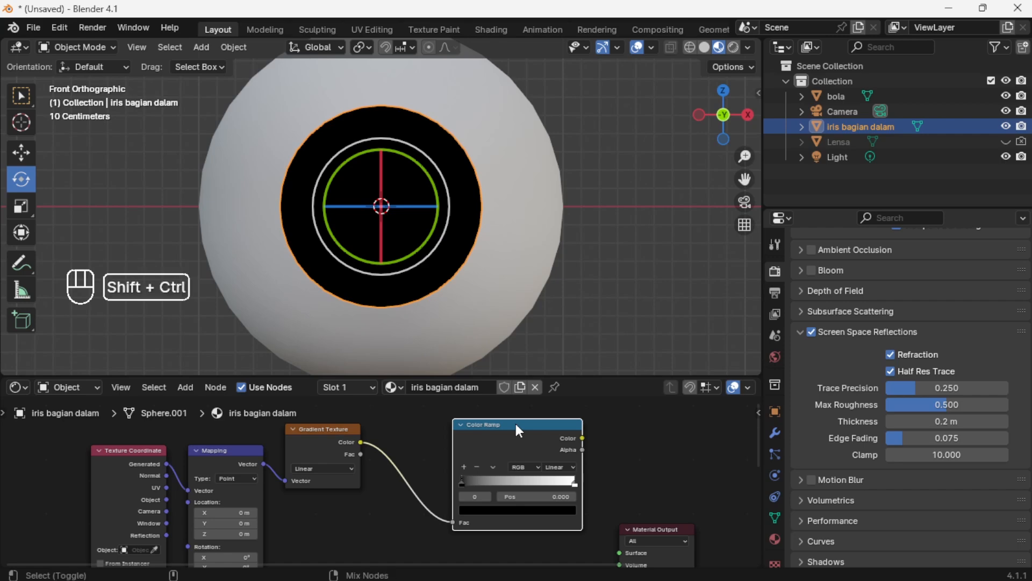
left_click(516, 425, "ctrl+shift")
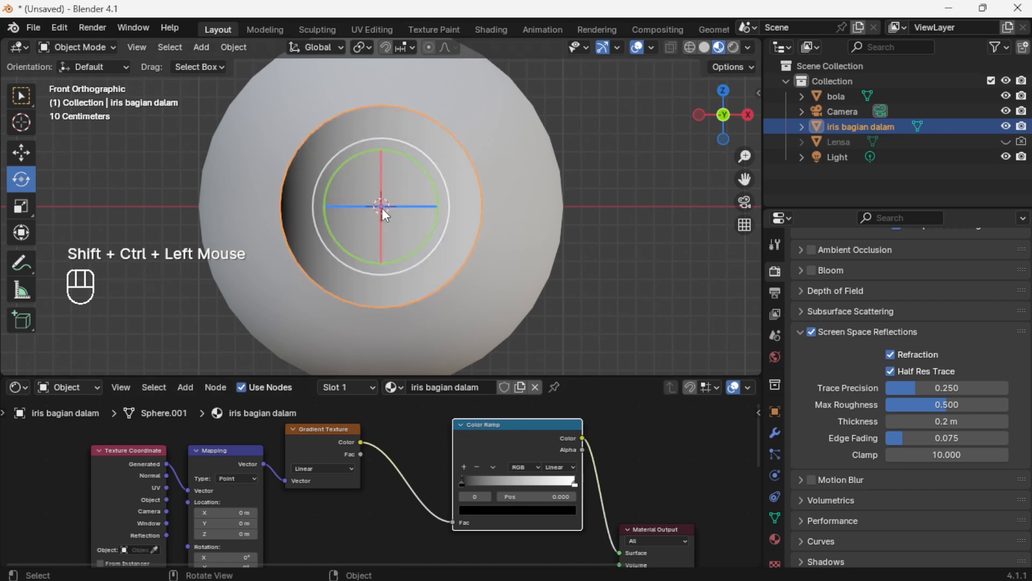
Set the Gradient Texture's type to Spherical
middle_click_drag(437, 490, 468, 478)
scroll(542, 481, "up", 2)
scroll(543, 485, "up", 3)
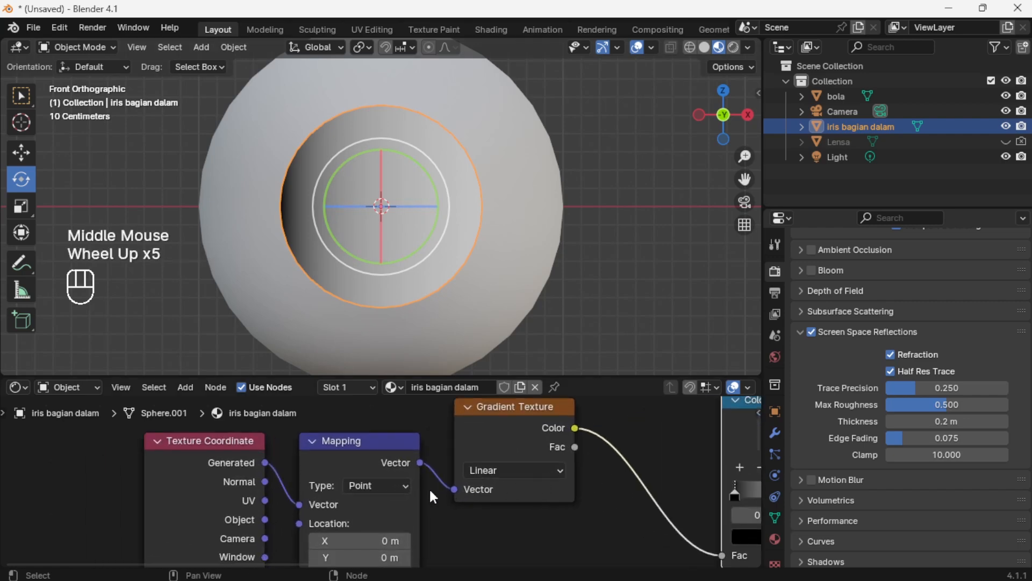
left_click(510, 473)
left_click(509, 410)
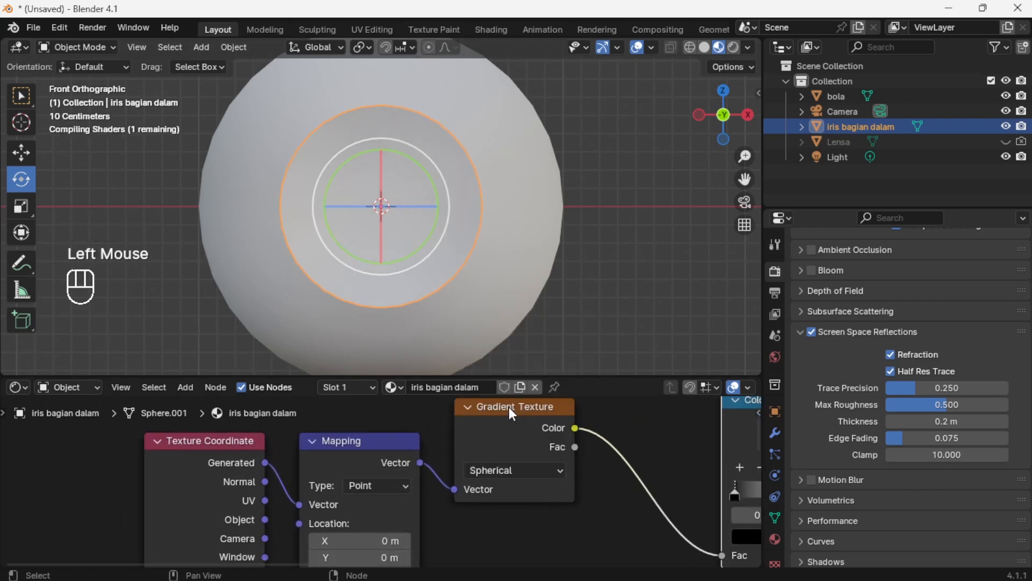
Set the X location of the gradient's Mapping node to -0.5 m
middle_click_drag(346, 521, 320, 477)
scroll(320, 476, "up", 1)
middle_click_drag(203, 408, 238, 470)
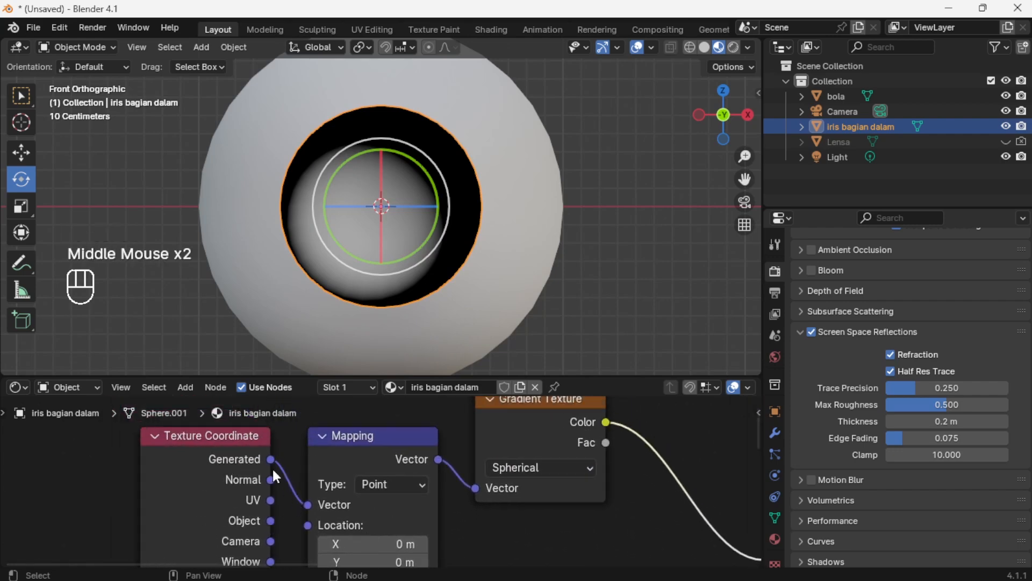
middle_click_drag(286, 489, 228, 429)
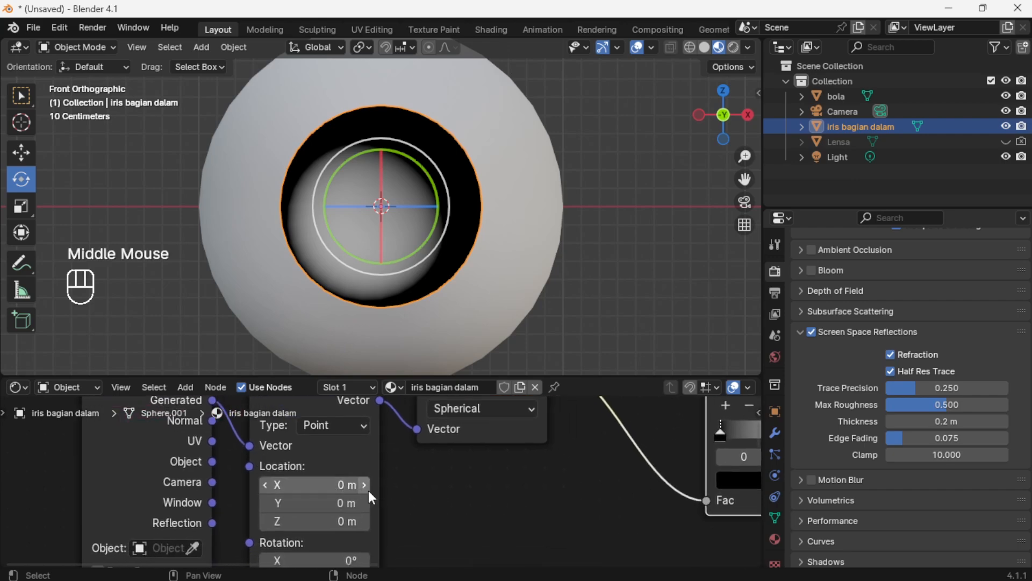
left_click(265, 485)
left_click(265, 485)
left_click(265, 485)
left_click(265, 485)
left_click(265, 485)
left_click(265, 485)
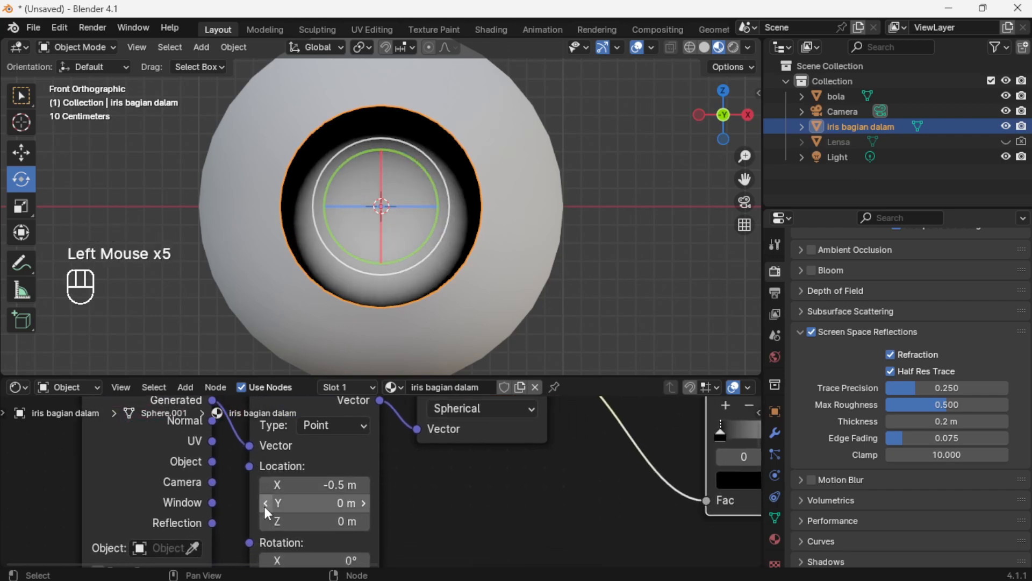
Set the Y location of the gradient's Mapping node to -0.5 m
left_click(264, 503)
left_click(265, 504)
left_click(265, 503)
left_click(264, 504)
left_click(265, 503)
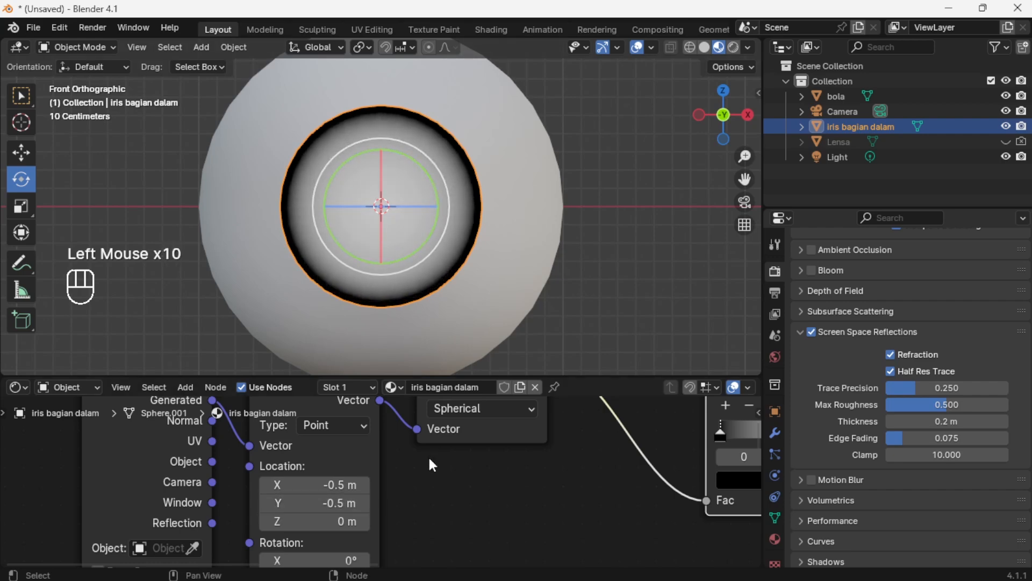
Set the Z scale of the gradient's Mapping node to 3
scroll(429, 514, "down", 2)
middle_click_drag(429, 515, 399, 446)
scroll(399, 455, "up", 1)
left_click_drag(309, 489, 383, 489)
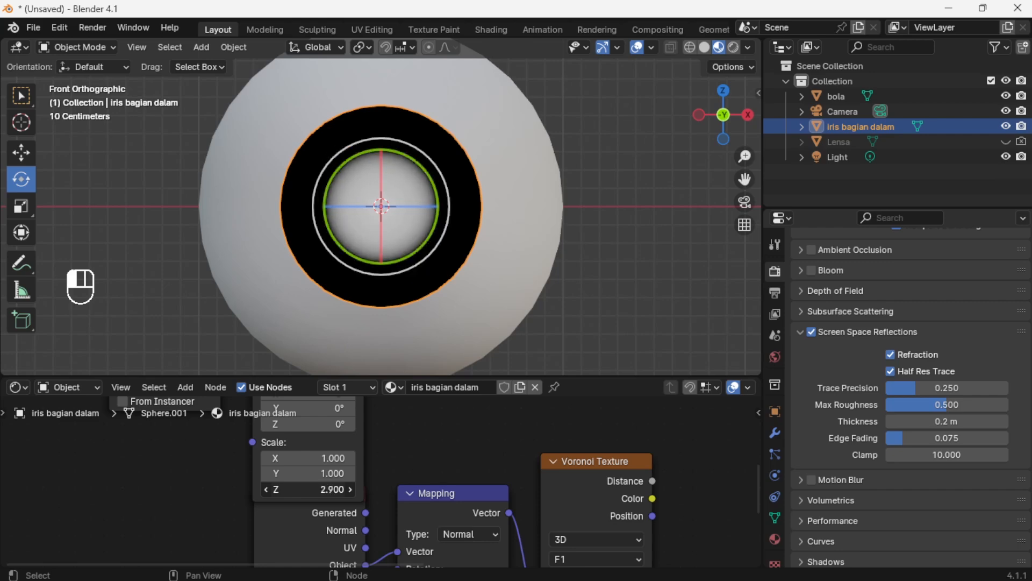
scroll(435, 470, "down", 2)
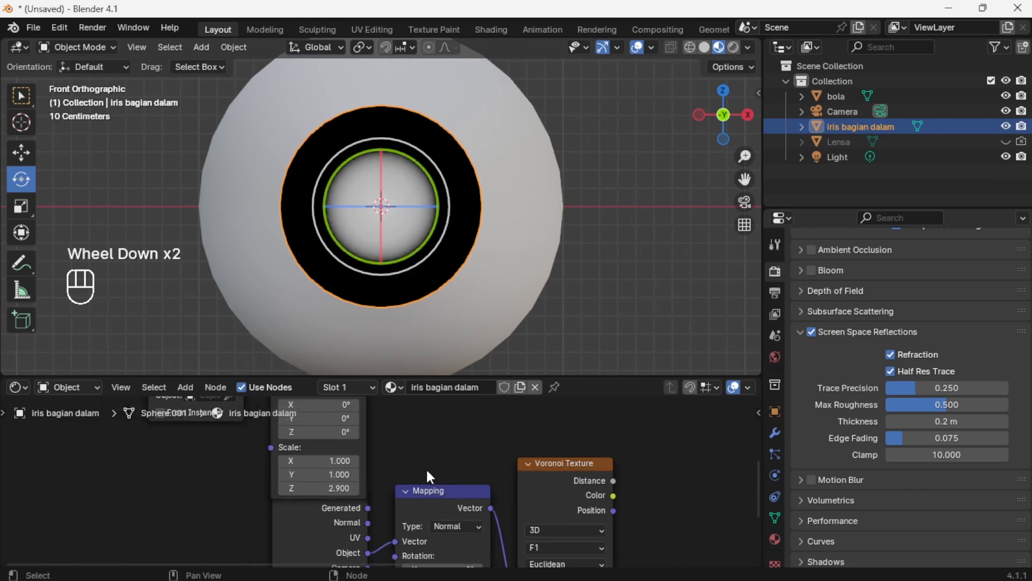
left_click(338, 489)
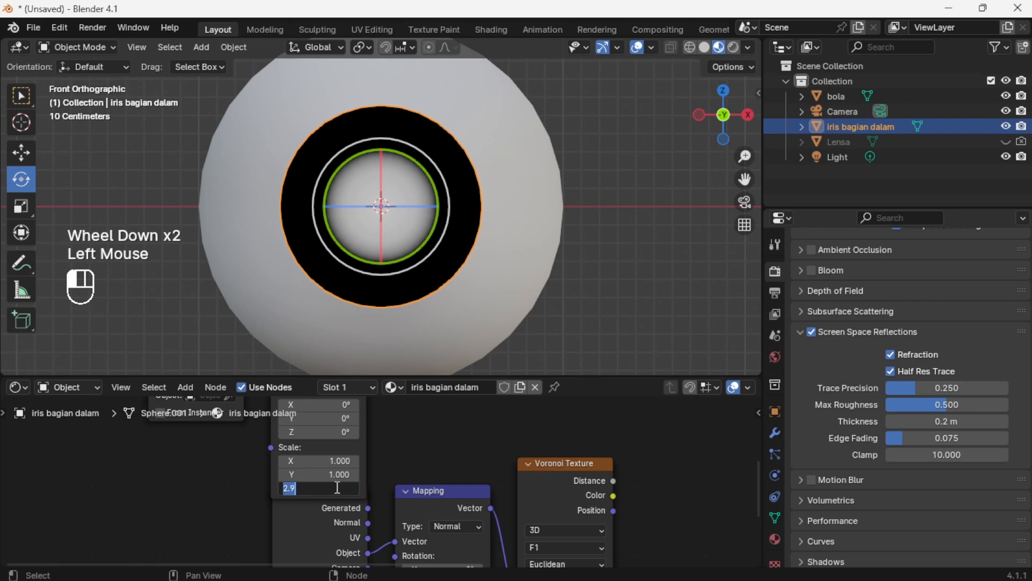
type("3")
key("Return")
Move the gradient's Texture Coordinate, Mapping and Gradient Texture nodes together so they no longer overlap the Voronoi node chain
middle_click_drag(442, 448, 251, 466)
scroll(251, 466, "down", 7)
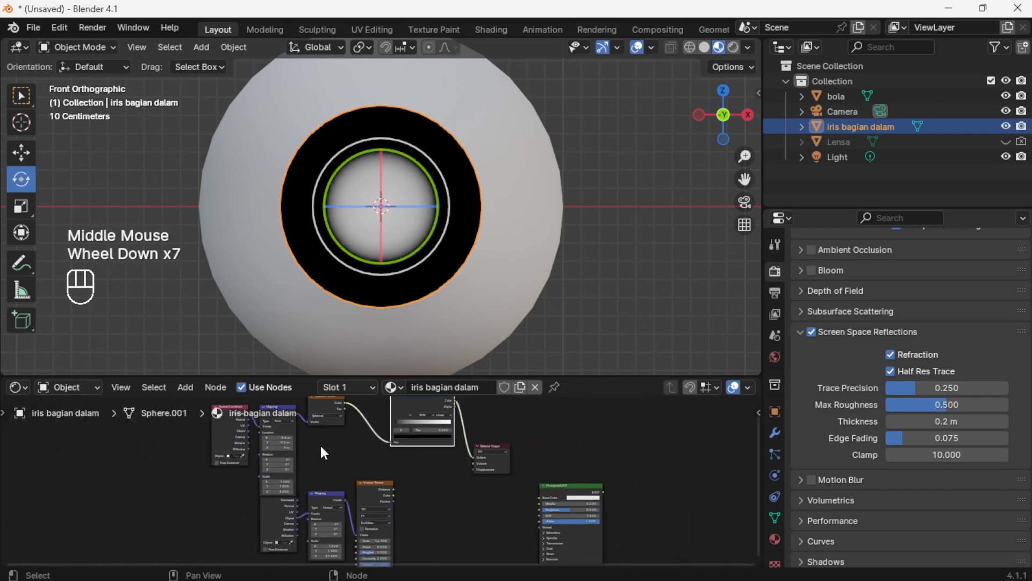
middle_click_drag(322, 453, 369, 506)
left_click_drag(260, 444, 371, 446)
middle_click_drag(414, 481, 373, 466)
scroll(375, 467, "up", 6)
scroll(345, 499, "up", 2)
scroll(373, 467, "up", 2)
middle_click_drag(172, 466, 310, 486)
middle_click_drag(247, 476, 363, 430)
middle_click_drag(298, 521, 290, 499)
middle_click_drag(330, 460, 295, 516)
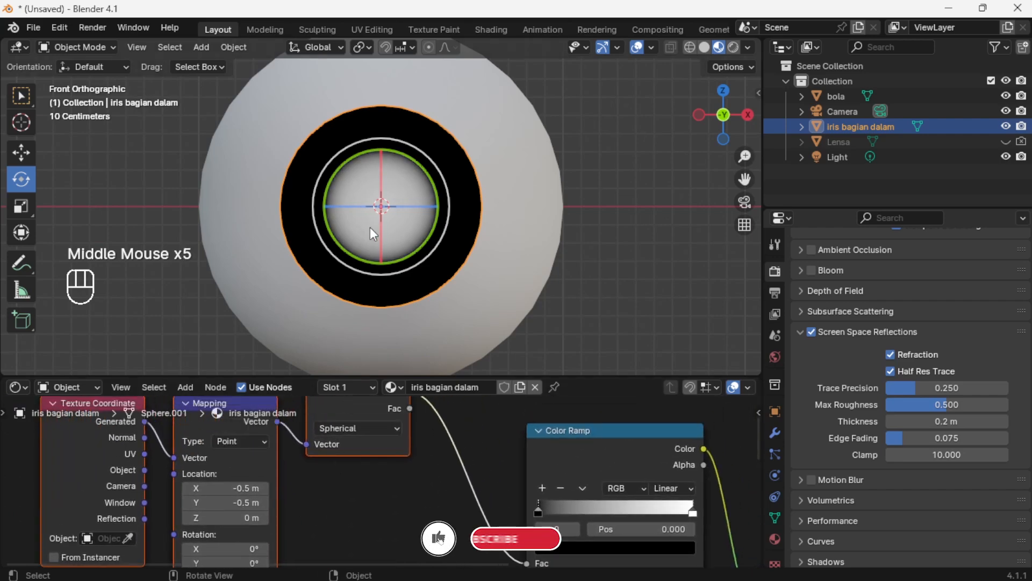
Flip the Color Ramp and bring its stops inward, with the white stop at position 0.036
middle_click_drag(472, 440, 283, 443)
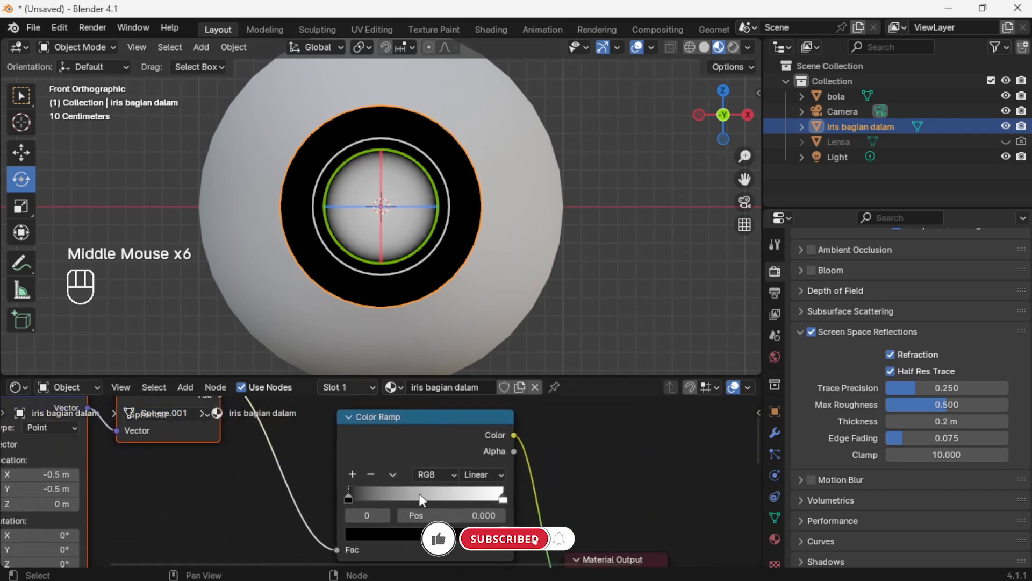
scroll(423, 494, "up", 1)
middle_click_drag(427, 496, 473, 464)
scroll(499, 466, "up", 1)
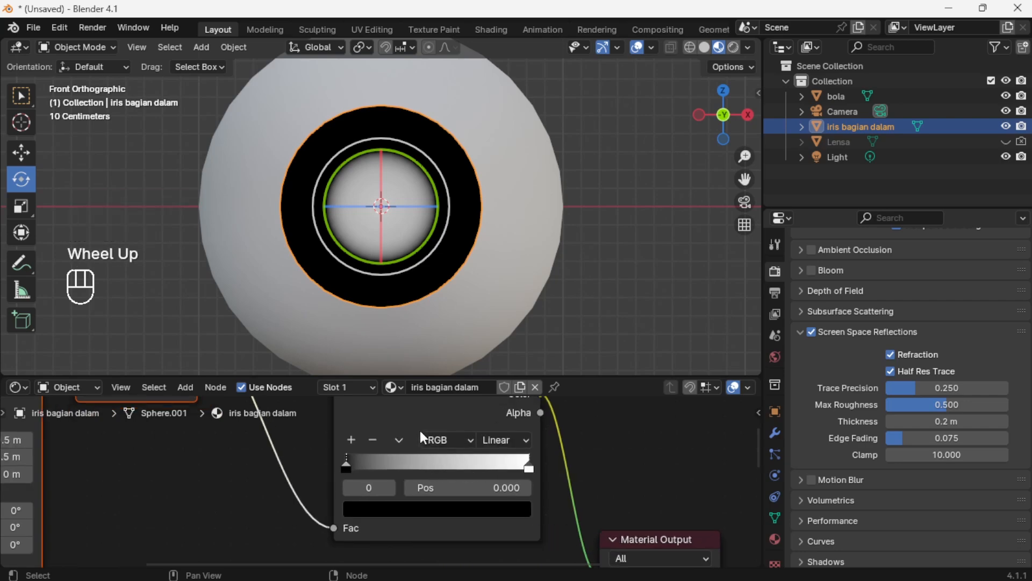
left_click(398, 440)
left_click(420, 461)
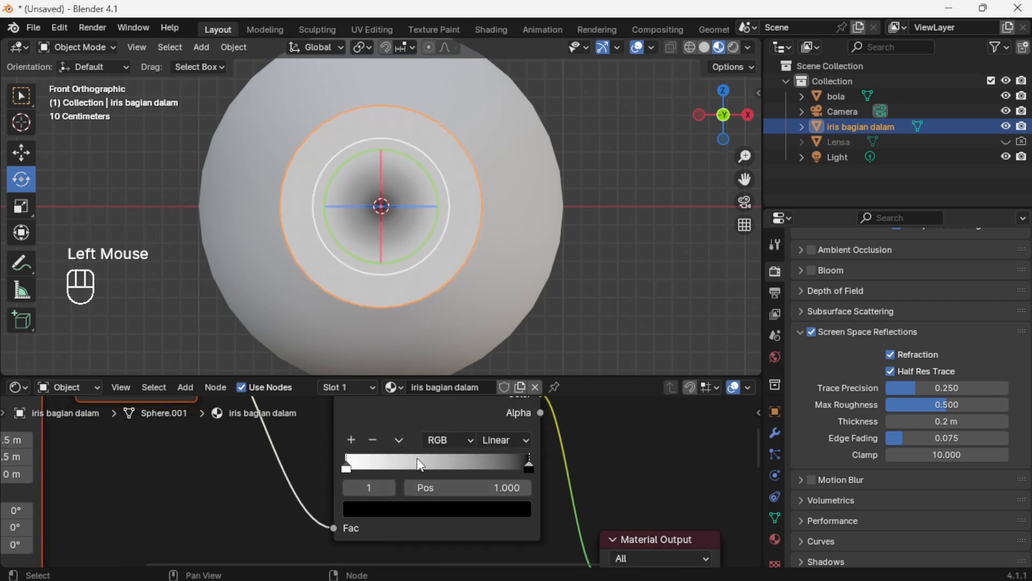
left_click_drag(536, 472, 479, 467)
left_click_drag(359, 473, 353, 472)
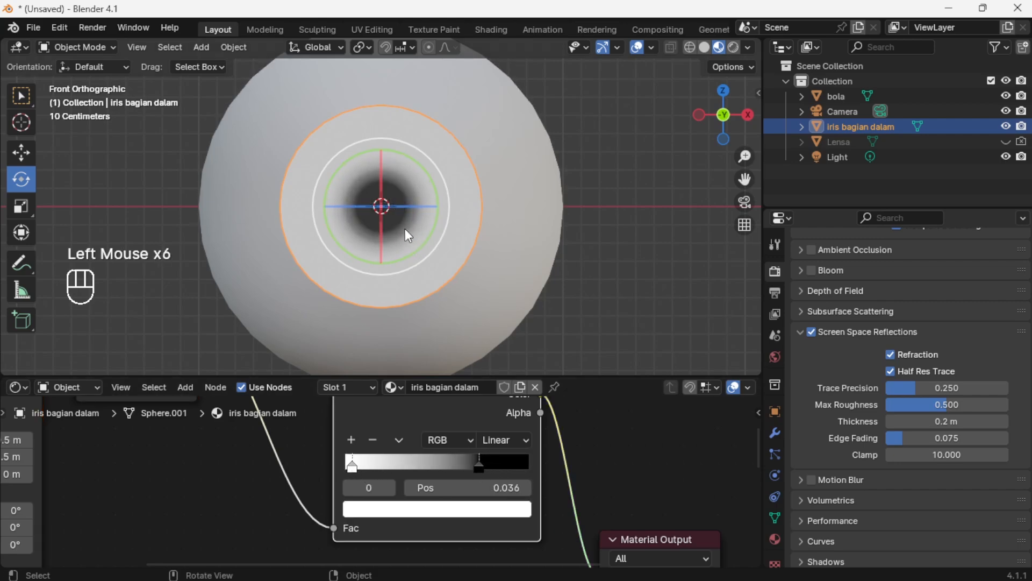
Set the Z scale of the gradient's Mapping node to 0.5
middle_click_drag(205, 460, 319, 439)
middle_click_drag(296, 482, 315, 463)
mouse_move(223, 502)
left_mouse_down()
mouse_move(231, 502)
mouse_move(207, 503)
left_mouse_up()
Adjust the Color Ramp stops, placing the white stop near the start and shifting the black stop closer to the end
middle_click_drag(420, 468, 449, 514)
left_click_drag(324, 479, 361, 478)
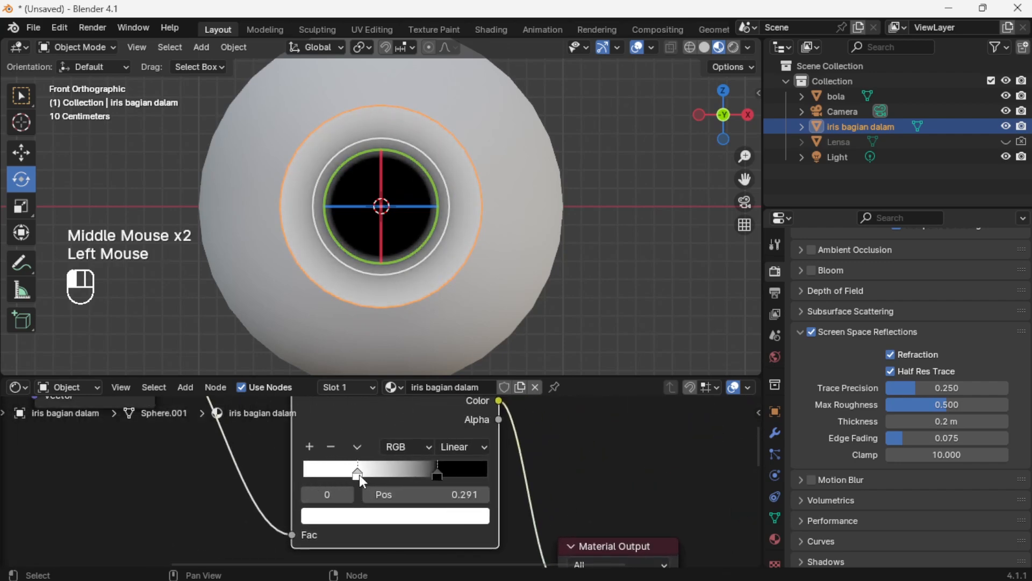
mouse_move(433, 479)
left_mouse_down()
mouse_move(476, 474)
mouse_move(452, 473)
left_mouse_up()
left_click_drag(348, 480, 329, 480)
Colour the Color Ramp's white stop bright green (hue 0.333, saturation 0.997) and position the black stop at 0.764
left_click(395, 516)
left_click_drag(380, 312, 321, 286)
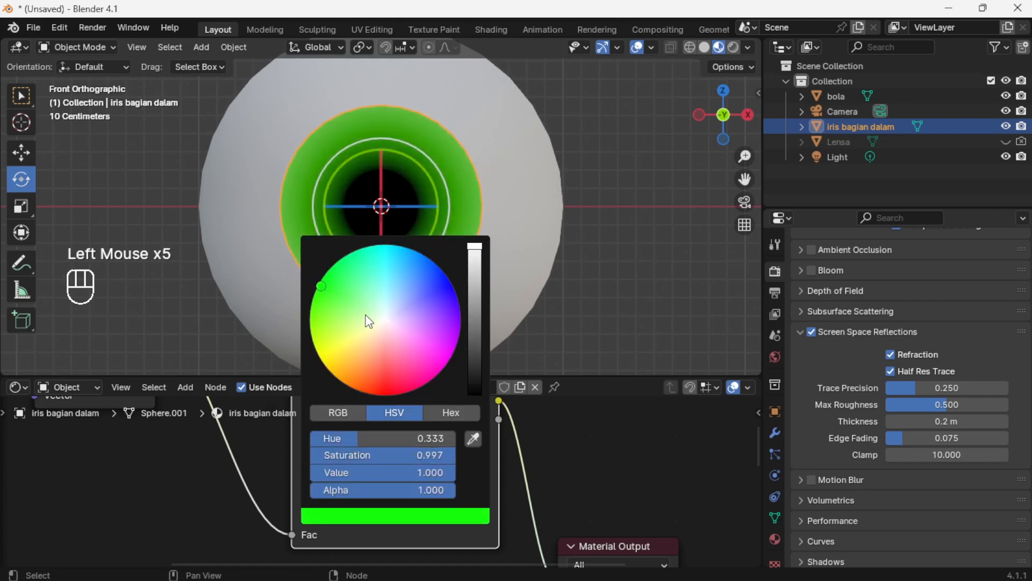
left_click_drag(457, 475, 442, 472)
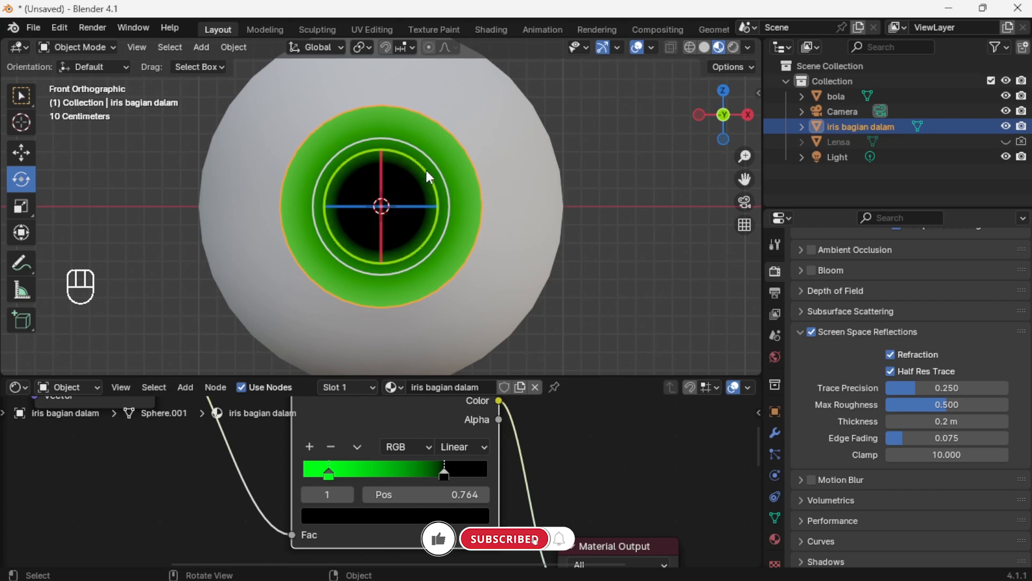
Disconnect the Color Ramp from the Material Output's Surface
scroll(508, 450, "down", 3)
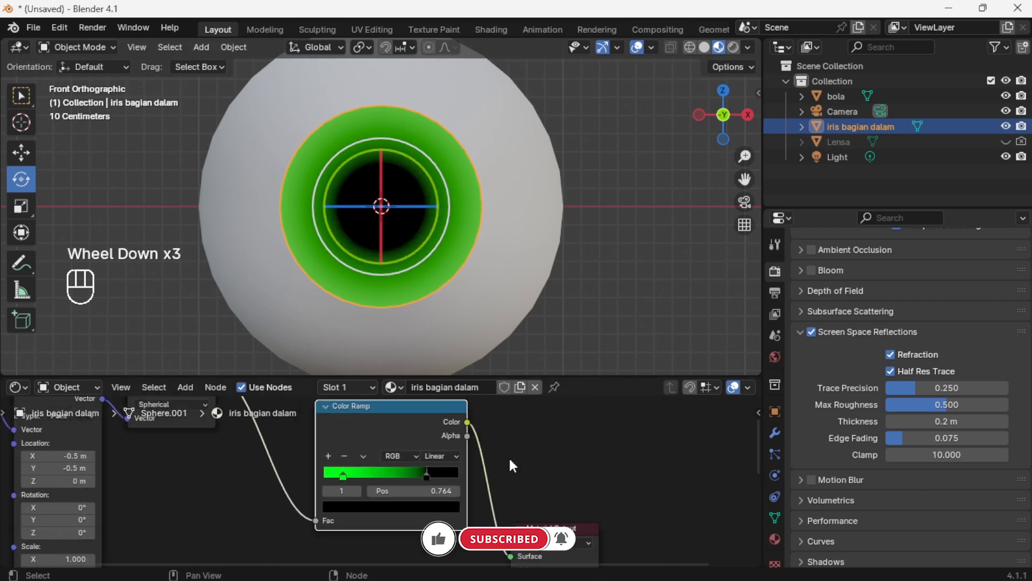
scroll(509, 453, "down", 3)
middle_click_drag(478, 514, 505, 435)
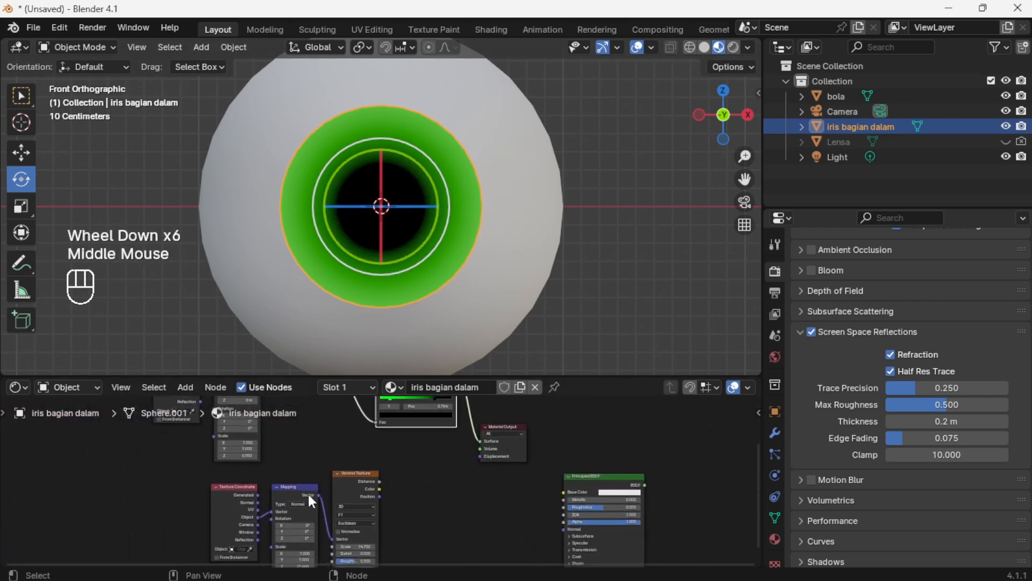
mouse_move(480, 441)
left_mouse_down()
mouse_move(466, 438)
mouse_move(474, 444)
left_mouse_up()
scroll(473, 444, "up", 1)
middle_click_drag(473, 445, 415, 534)
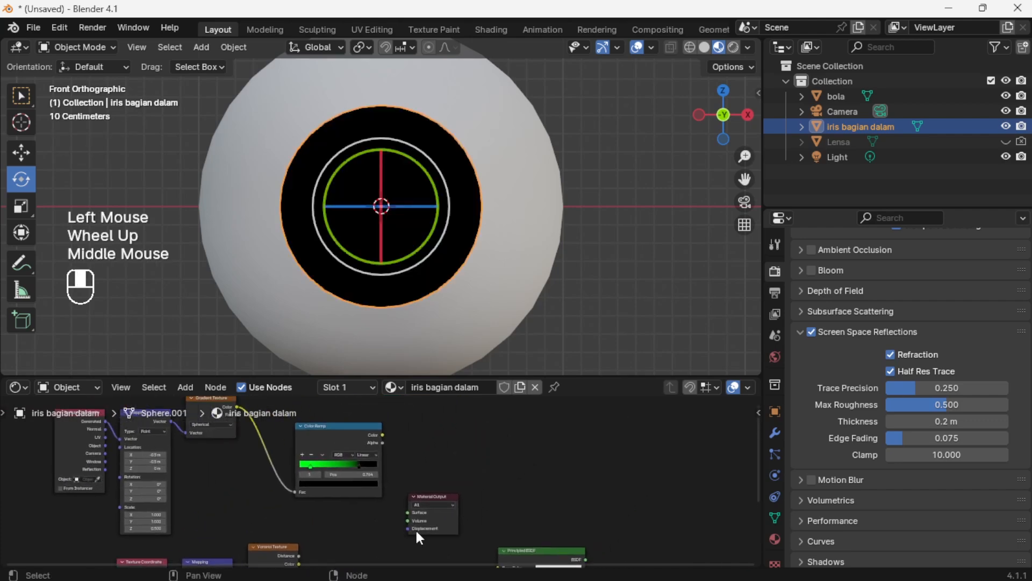
Reposition the Color Ramp and the Material Output to open up space between them
middle_click_drag(339, 468, 418, 505)
left_click_drag(403, 465, 390, 435)
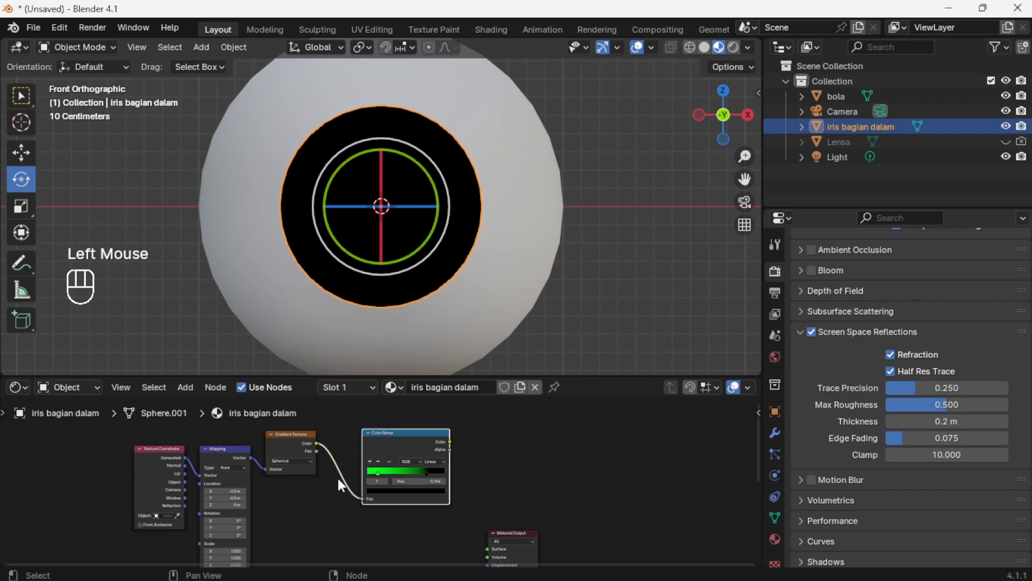
left_click_drag(510, 533, 514, 520)
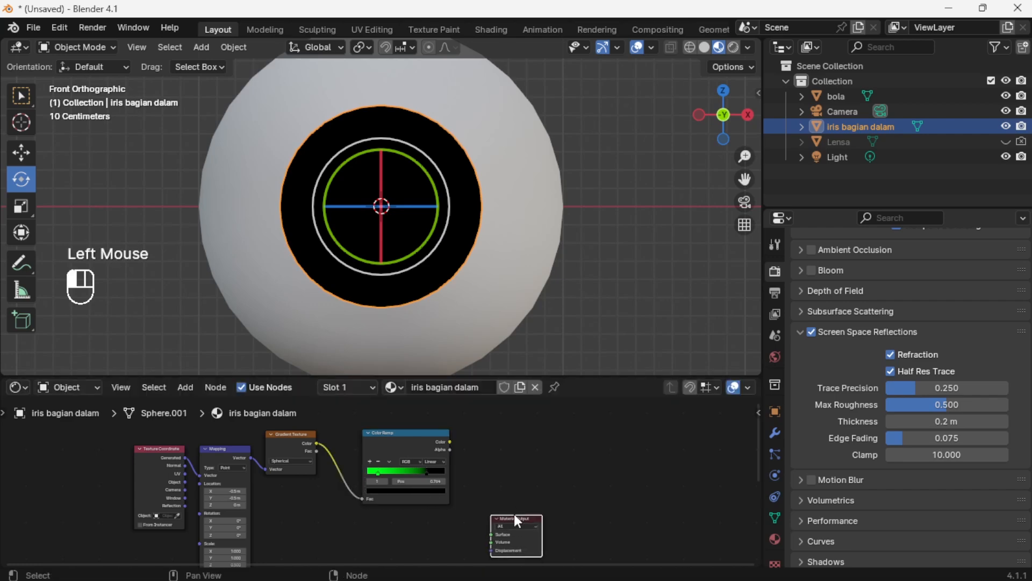
middle_click_drag(514, 519, 514, 460)
Enlarge the node editor area and space out the Material Output, Voronoi Texture and Color Ramp nodes
left_click_drag(540, 375, 537, 249)
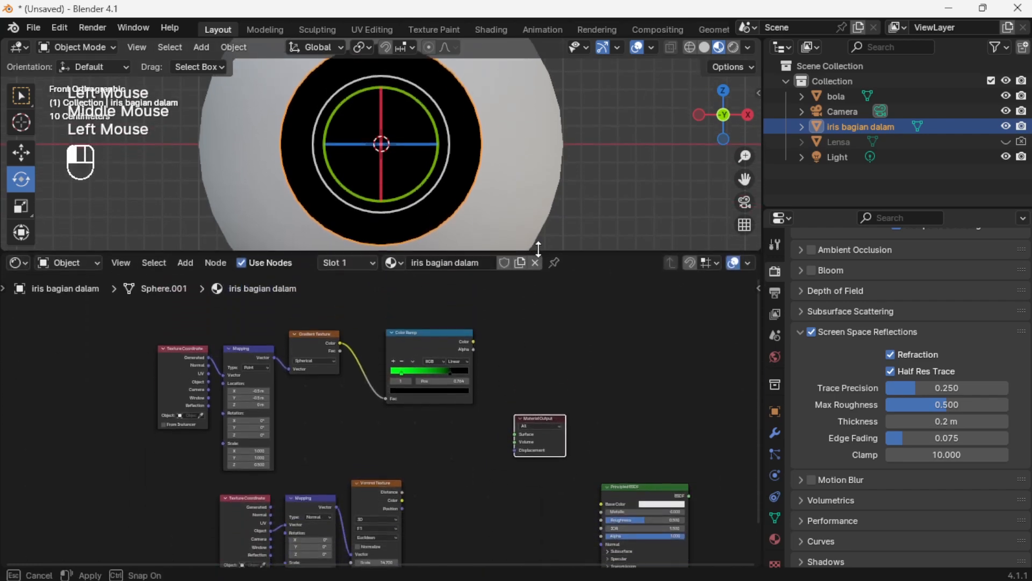
scroll(535, 409, "up", 3)
left_click_drag(556, 419, 563, 403)
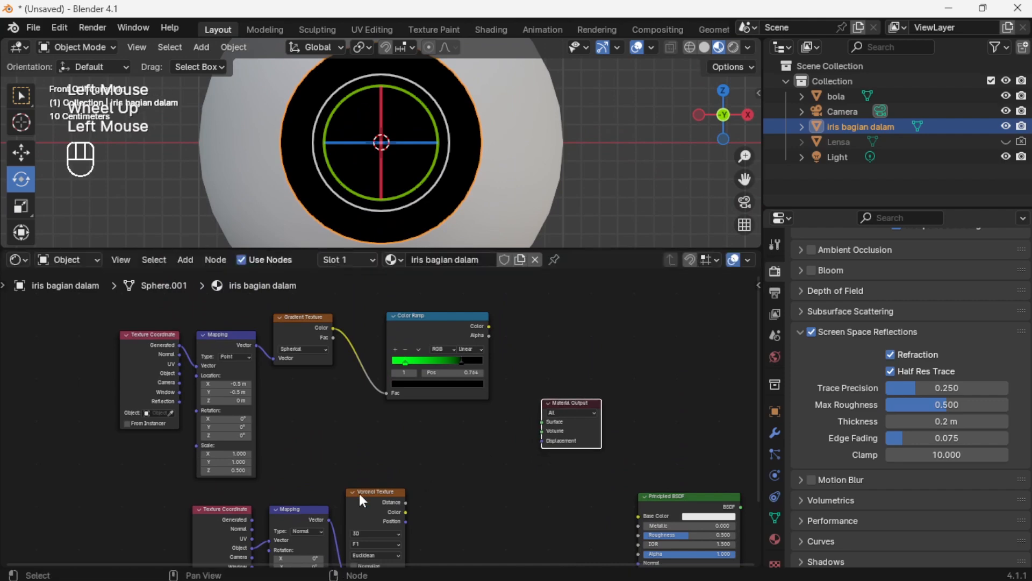
left_click_drag(379, 490, 386, 508)
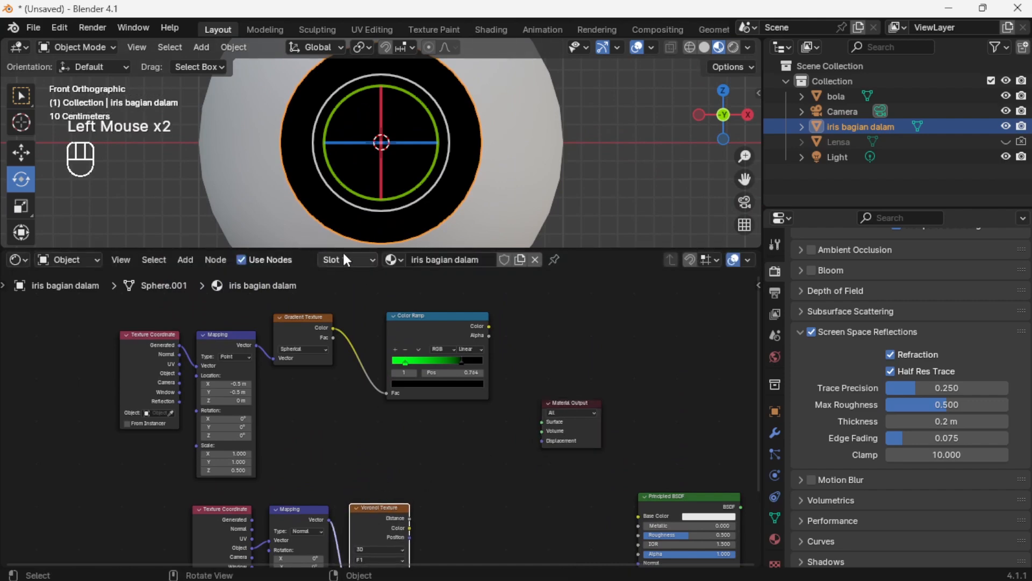
left_click_drag(455, 321, 446, 319)
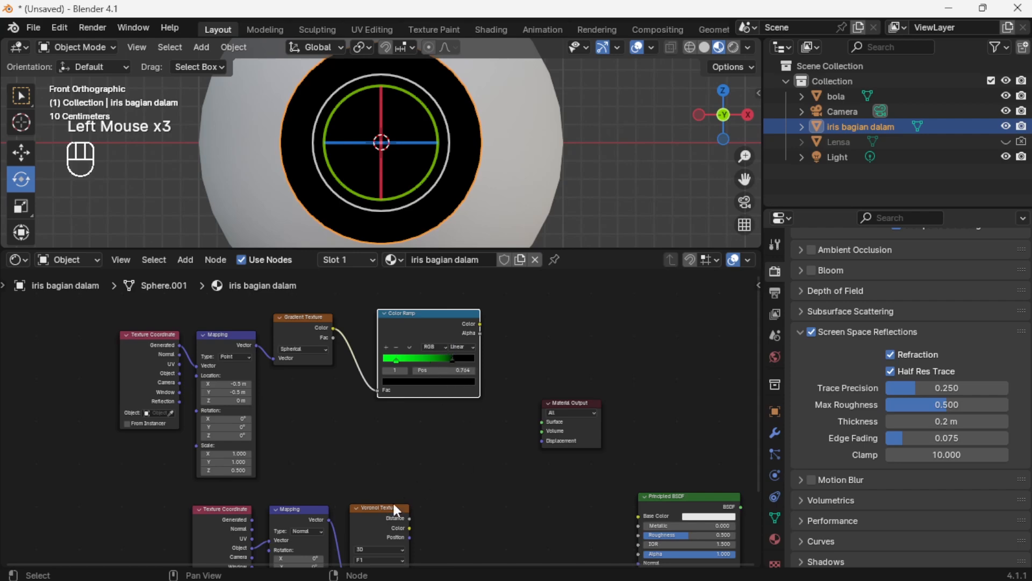
Place the Voronoi Texture node just below the Color Ramp, shifting the Material Output to make room
left_click(443, 450)
scroll(443, 452, "up", 3)
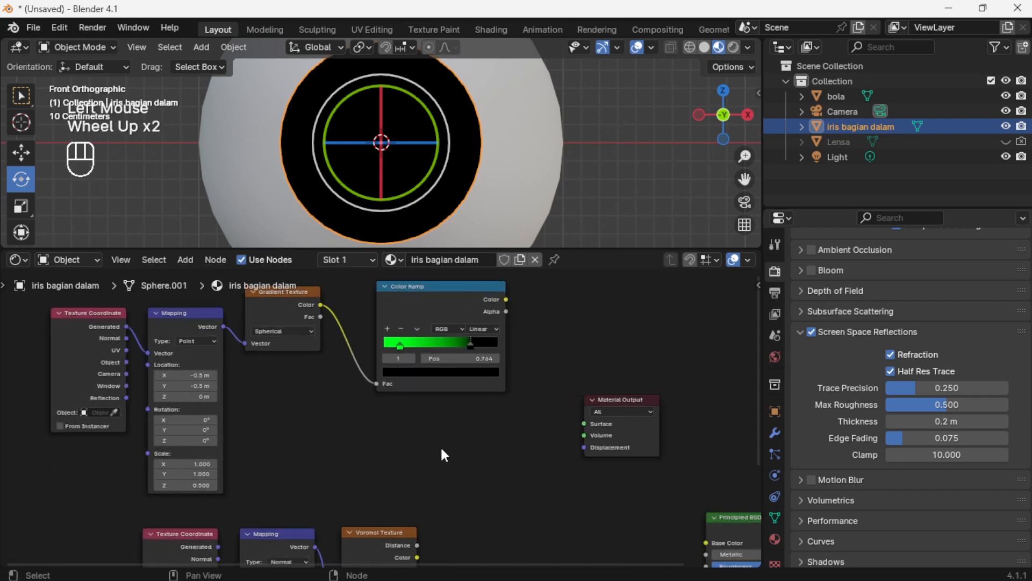
left_click_drag(405, 548, 460, 432)
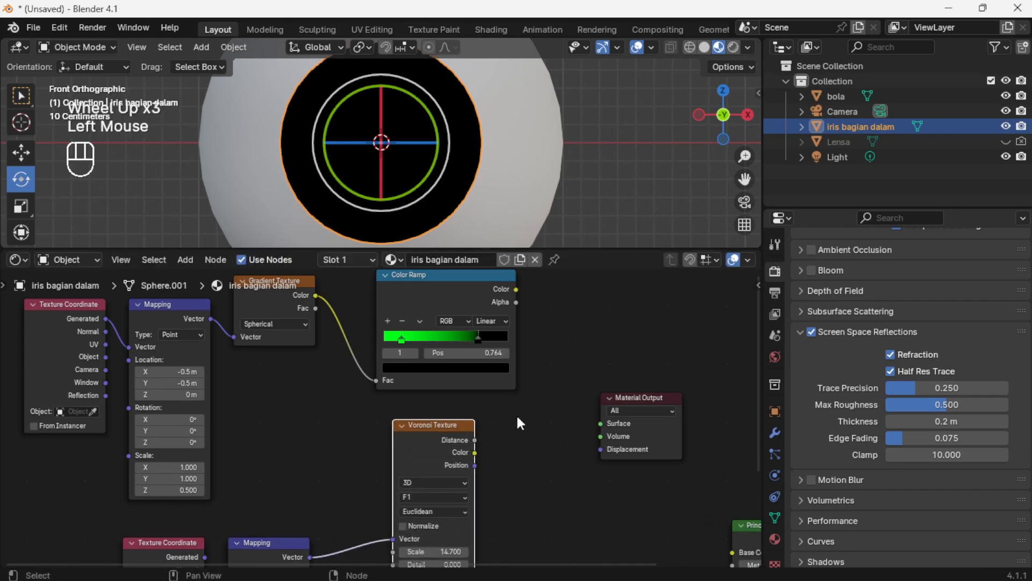
middle_click_drag(516, 414, 420, 458)
left_click_drag(540, 442, 577, 434)
left_click_drag(350, 476, 395, 471)
Add a Mix node between the Voronoi Texture and the Material Output, spacing out the neighbouring nodes
key("shift+a")
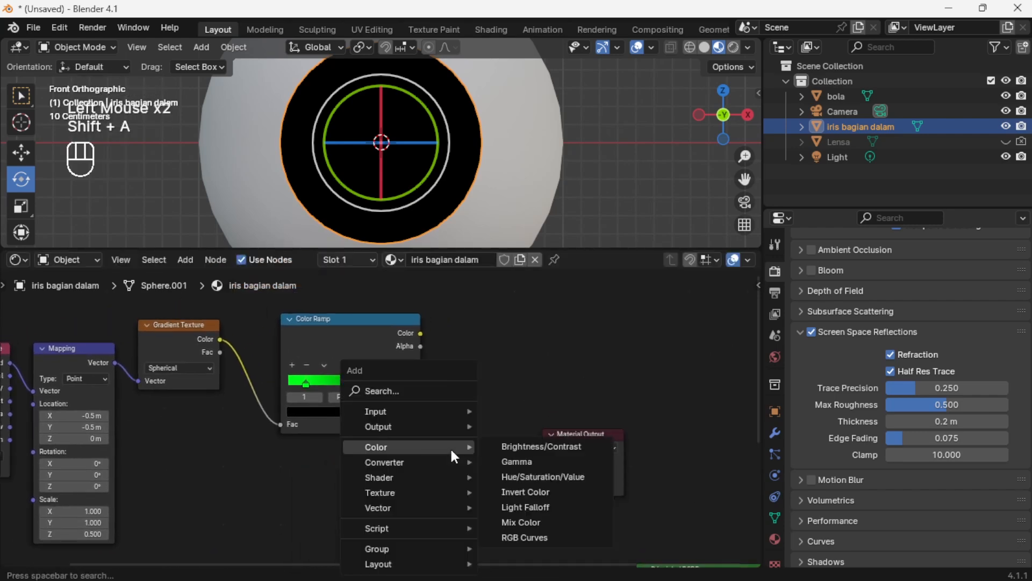
left_click(418, 395)
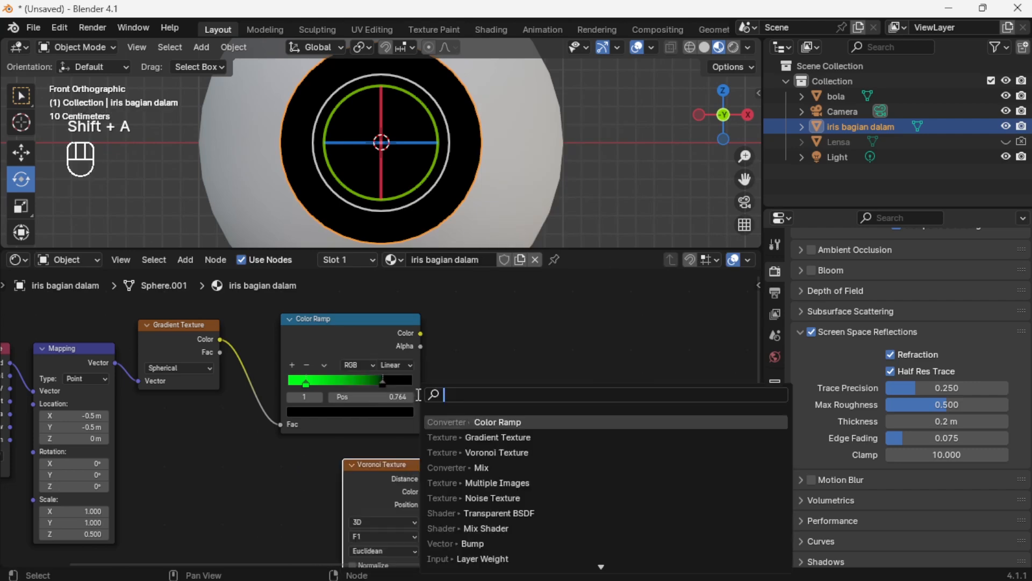
left_click(479, 468)
left_click(441, 426)
scroll(550, 465, "up", 1)
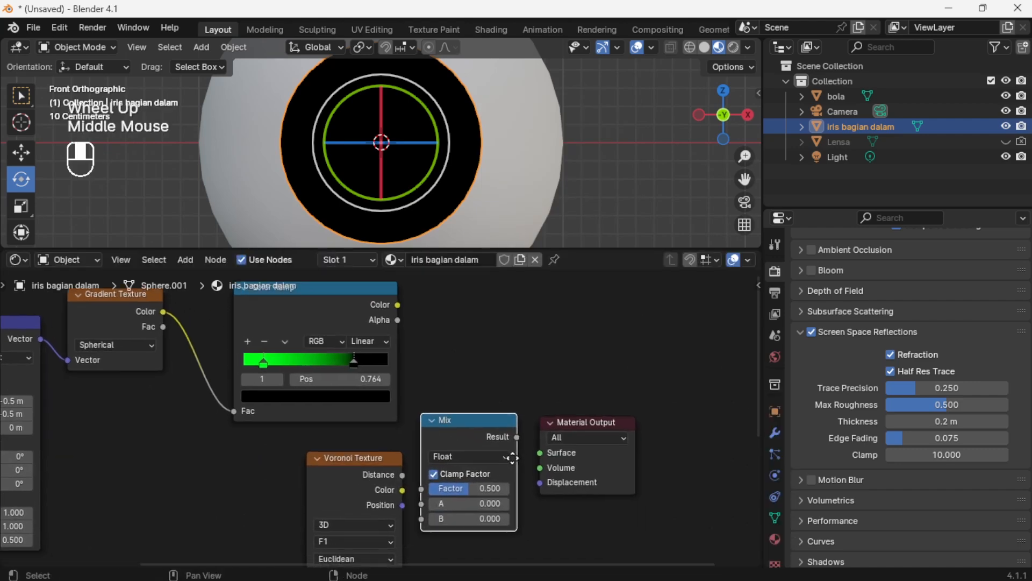
left_click_drag(554, 389, 608, 386)
left_click_drag(418, 391, 448, 383)
Set the Mix node's data type to Color and its blending mode to Overlay
left_click(449, 414)
left_click(431, 479)
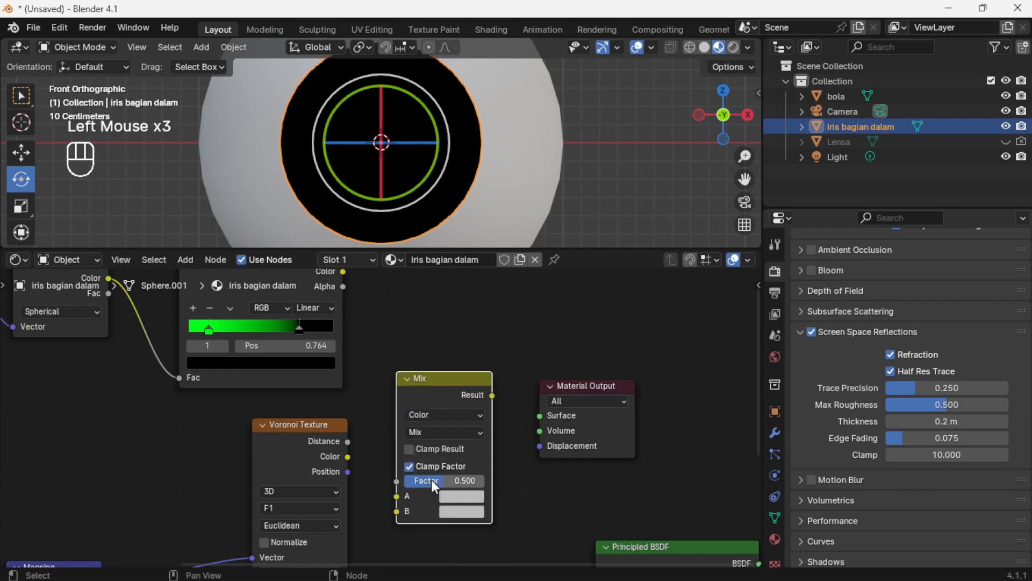
left_click(465, 431)
left_click(438, 408)
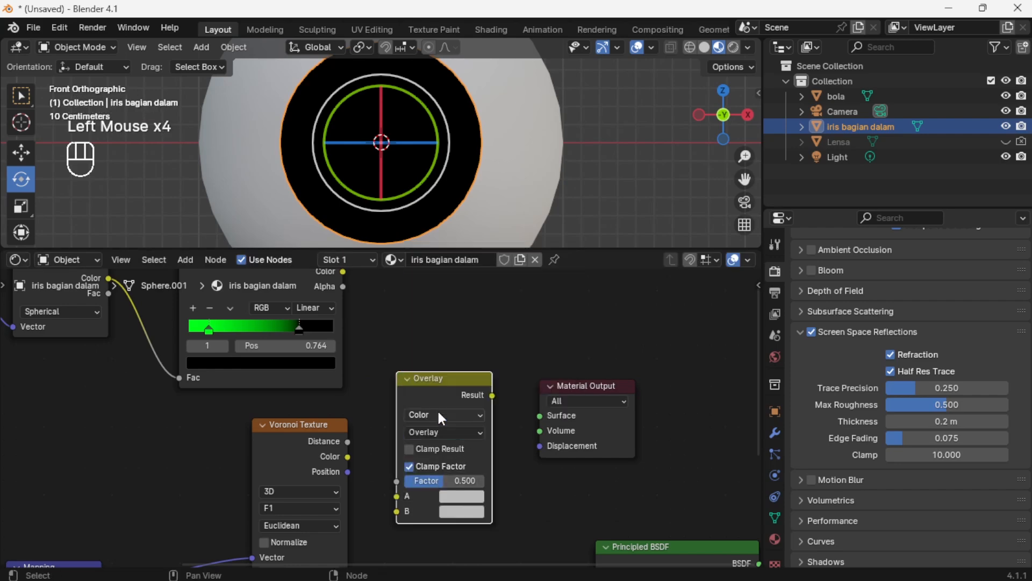
Connect the Color Ramp's Color to the Overlay node's A input and the Voronoi Texture's Distance to B
middle_click_drag(370, 400, 383, 417)
left_click_drag(366, 297, 419, 522)
left_click_drag(369, 468, 406, 534)
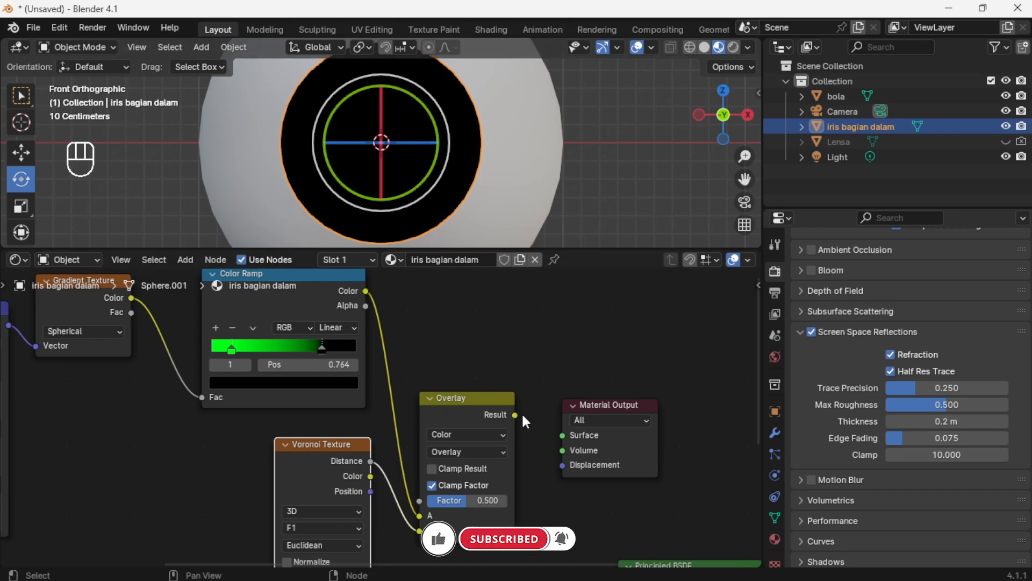
Preview the Overlay node's Result on the Material Output's Surface and inspect the iris from an angle
mouse_move(517, 417)
left_mouse_down()
mouse_move(542, 430)
mouse_move(516, 415)
left_mouse_up()
left_click(456, 397)
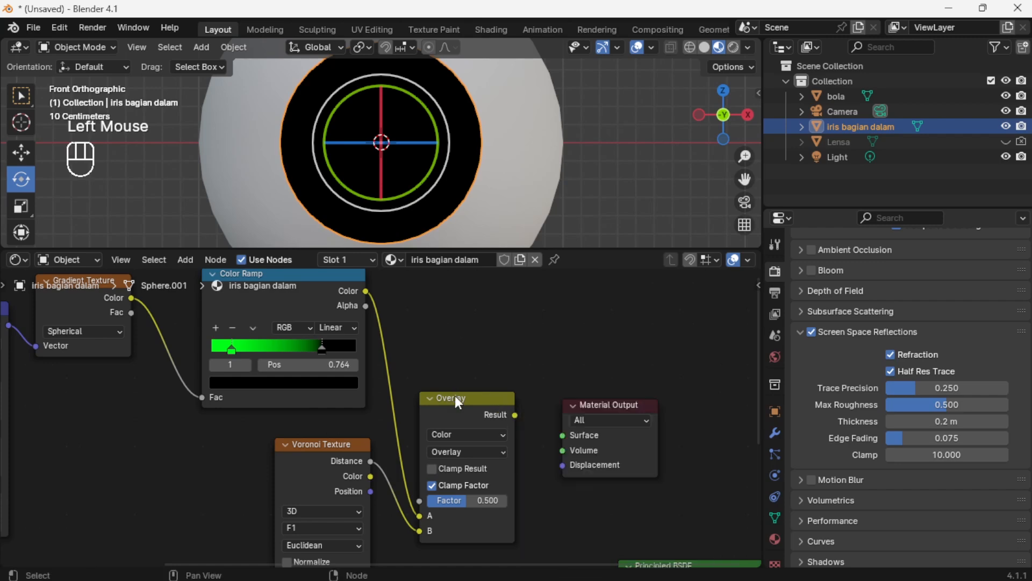
left_click(459, 397, "ctrl+shift")
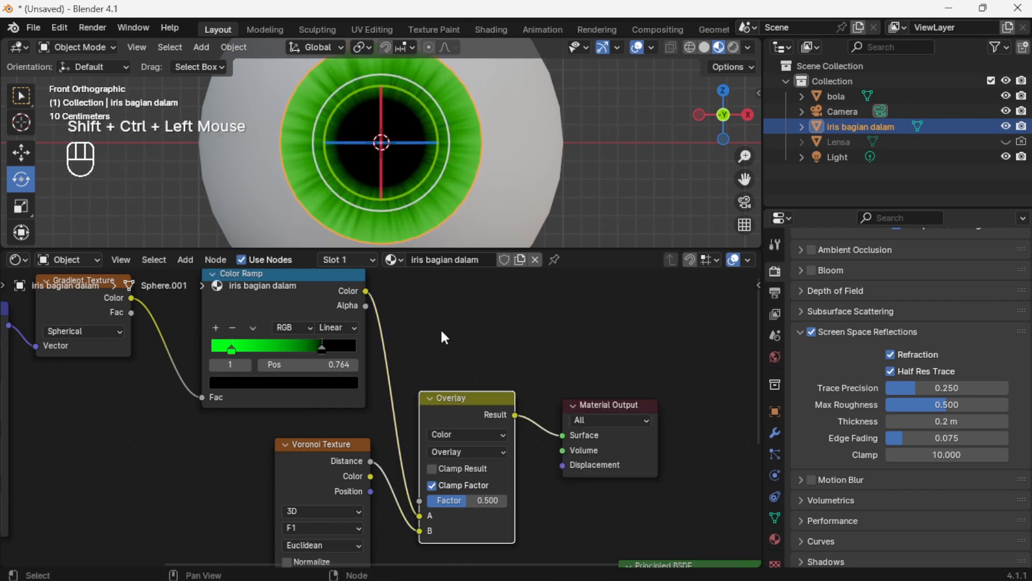
middle_click_drag(419, 144, 458, 136)
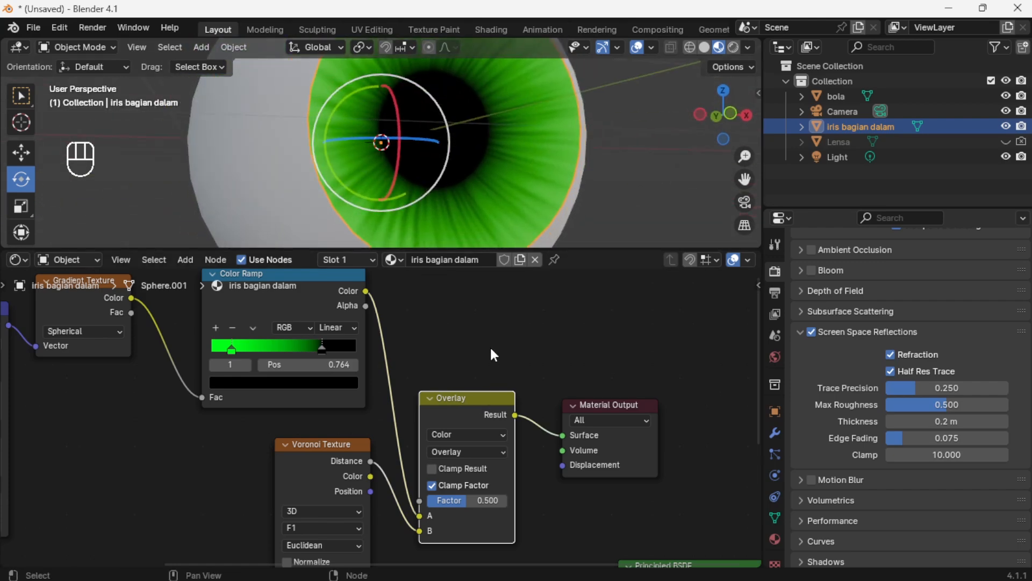
Move the Principled BSDF, Material Output and Overlay nodes farther away from the texture nodes
middle_click_drag(494, 355, 454, 359)
scroll(444, 382, "down", 4)
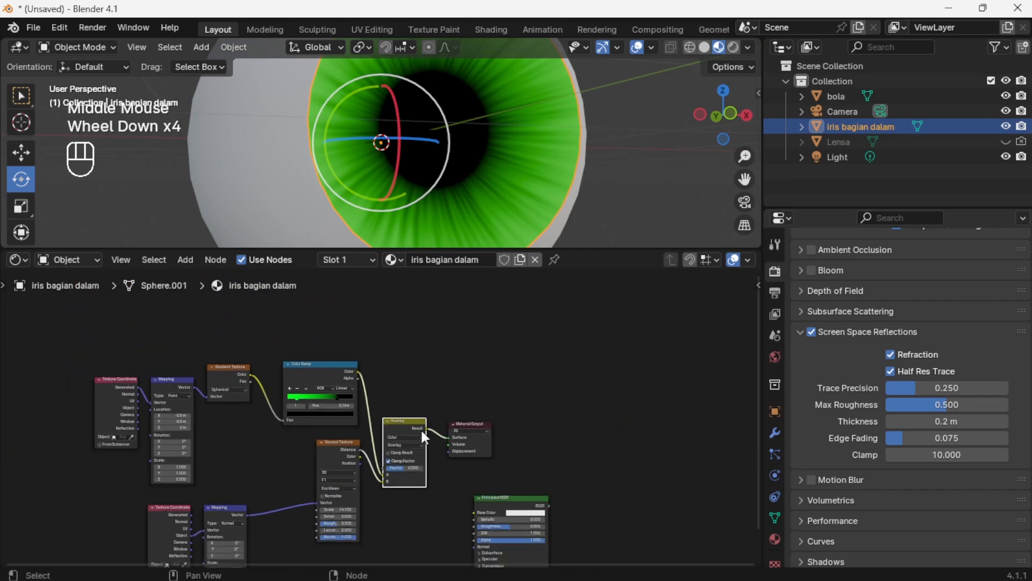
left_click_drag(500, 501, 666, 406)
left_click_drag(482, 425, 506, 411)
left_click_drag(420, 417, 442, 413)
Line up the Voronoi Texture, its Mapping and Texture Coordinate below the gradient chain, and lower the Gradient Texture beside the Color Ramp
left_click_drag(354, 442, 354, 453)
left_click_drag(239, 516, 267, 504)
left_click_drag(190, 507, 137, 502)
left_click_drag(246, 495, 165, 500)
left_click_drag(320, 455, 222, 468)
left_click_drag(243, 372, 258, 402)
left_click(426, 416)
scroll(478, 401, "up", 3)
middle_click_drag(386, 427, 491, 397)
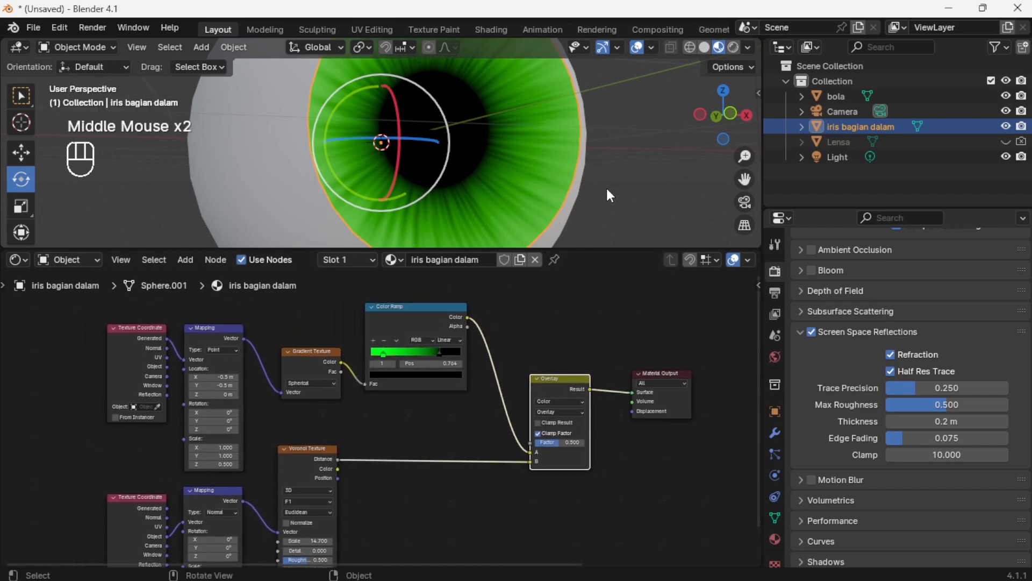
Set the Overlay node's Factor to 1.000 in the iris material
scroll(389, 380, "up", 3)
middle_click_drag(594, 430, 359, 435)
scroll(359, 434, "up", 3)
left_click_drag(407, 466, 471, 466)
scroll(202, 382, "down", 2)
Move the green stop of the iris Color Ramp to position 0.364
middle_click_drag(202, 382, 373, 421)
left_click_drag(311, 348, 343, 350)
scroll(488, 334, "down", 1)
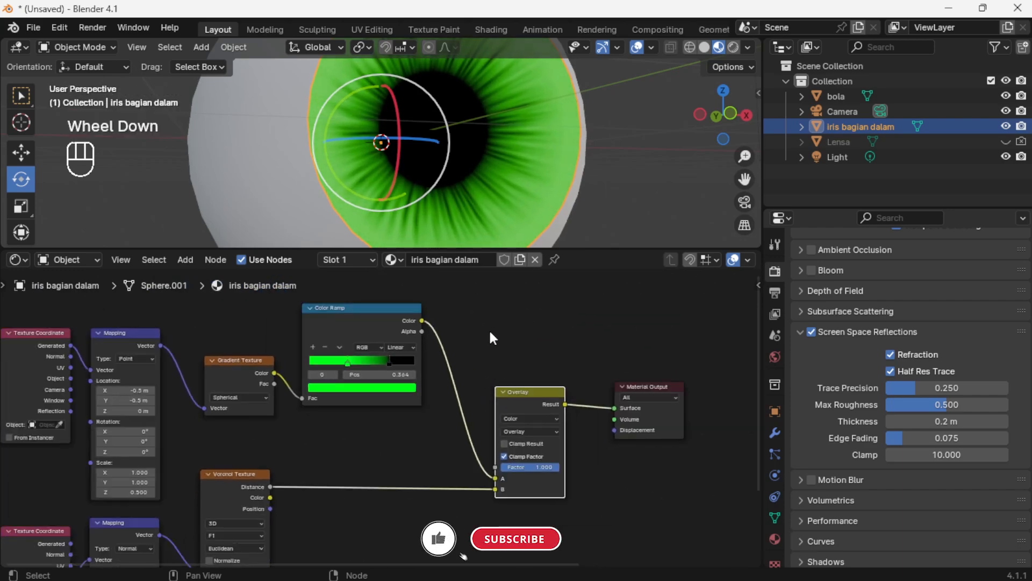
Enlarge the 3D view, unhide the Lensa object and view the eye from the side
left_click_drag(516, 249, 518, 387)
middle_click_drag(519, 240, 412, 257)
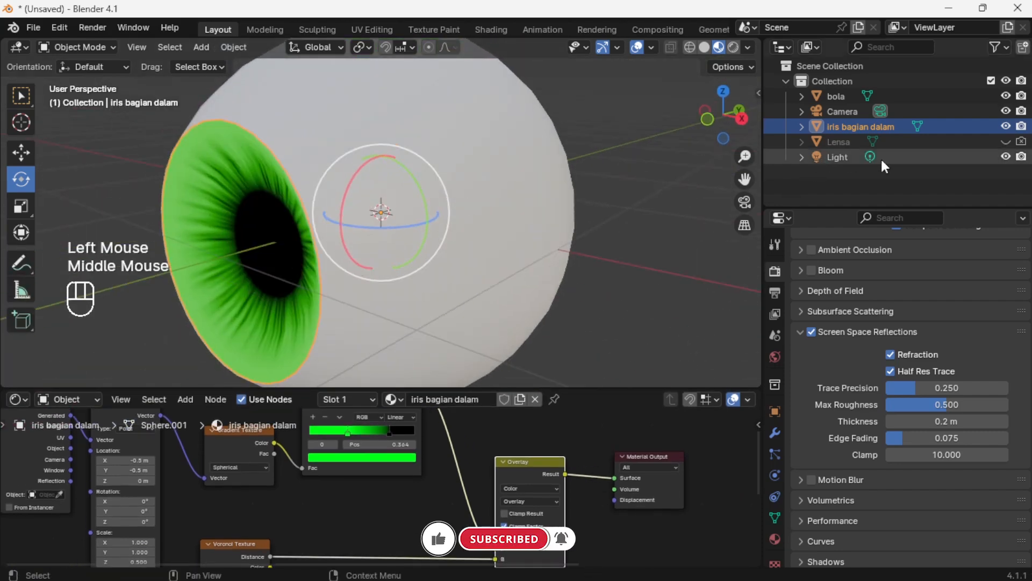
left_click(1006, 141)
mouse_move(549, 264)
middle_mouse_down()
mouse_move(579, 247)
mouse_move(675, 242)
mouse_move(534, 249)
mouse_move(530, 267)
mouse_move(552, 259)
middle_mouse_up()
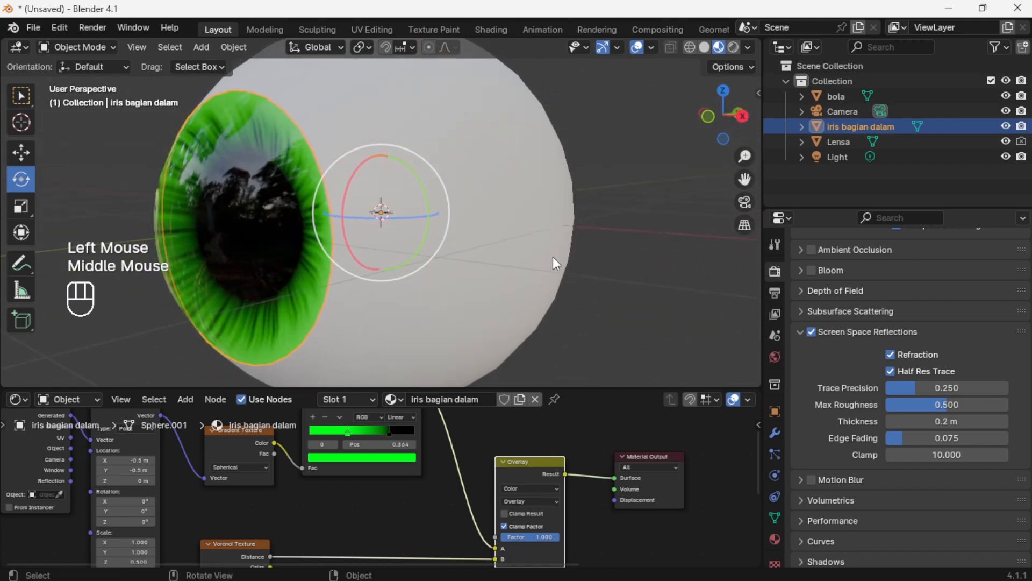
Create a new material for the eyeball object bola and bring its default nodes into view
left_click(535, 202)
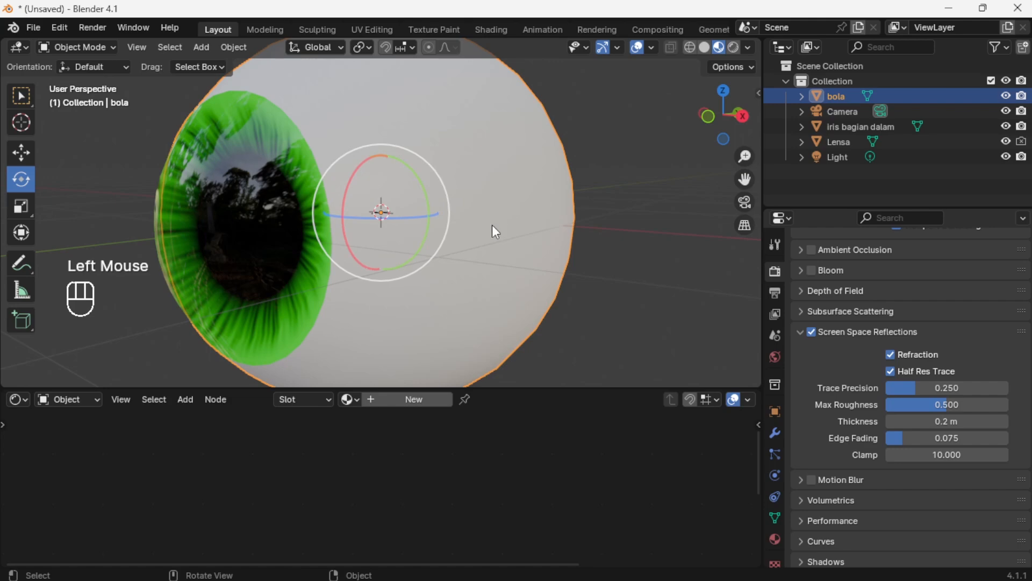
left_click(417, 402)
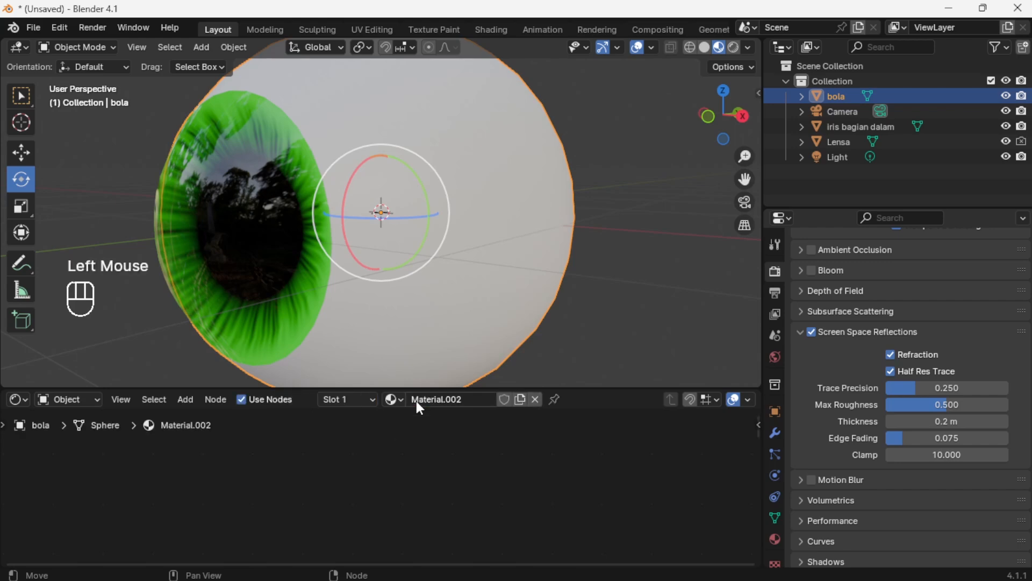
middle_click(421, 458)
scroll(479, 482, "down", 4)
scroll(427, 478, "up", 1)
scroll(422, 474, "down", 1)
middle_click_drag(422, 473, 520, 442)
scroll(437, 477, "up", 2)
scroll(484, 467, "up", 2)
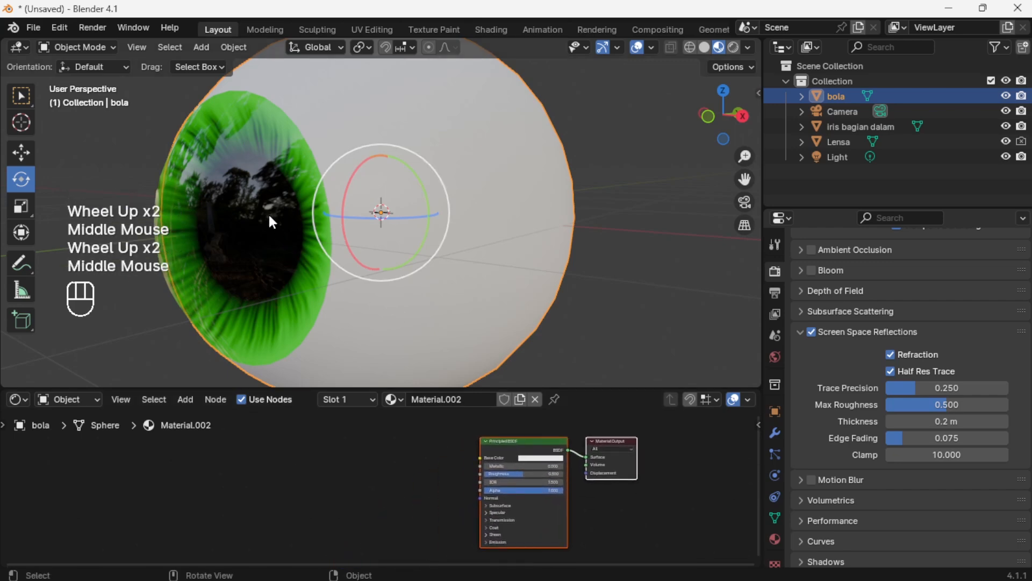
Select all nodes of the iris bagian dalam material except the Material Output and try to copy them
left_click(854, 127)
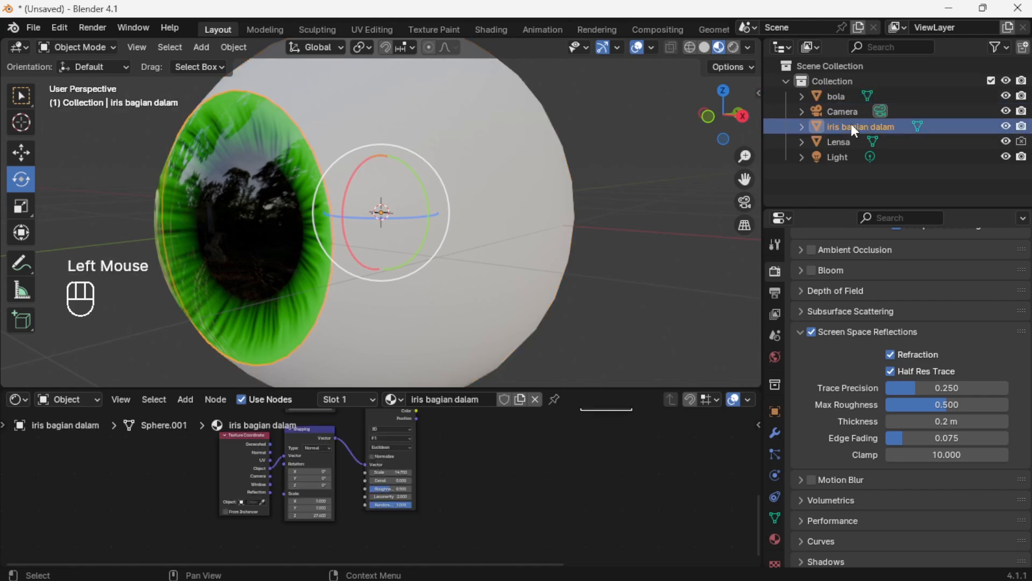
middle_click_drag(502, 438, 547, 519)
scroll(508, 509, "down", 3)
scroll(530, 517, "down", 1)
left_click_drag(564, 388, 570, 167)
scroll(564, 408, "up", 1)
middle_click_drag(563, 407, 510, 422)
scroll(467, 406, "up", 3)
left_click_drag(127, 223, 593, 533)
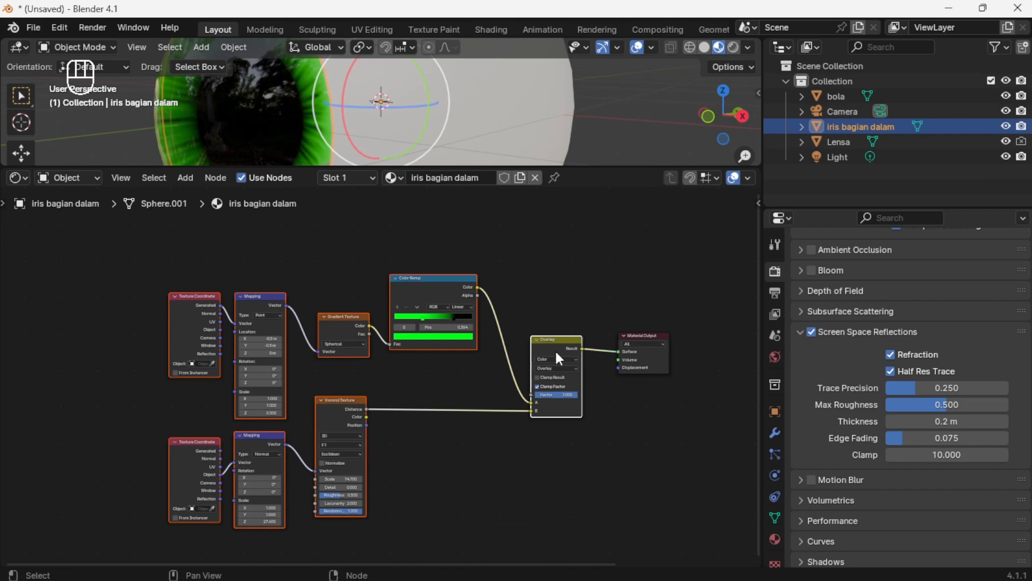
left_click_drag(337, 169, 346, 314)
key("ctrl+c")
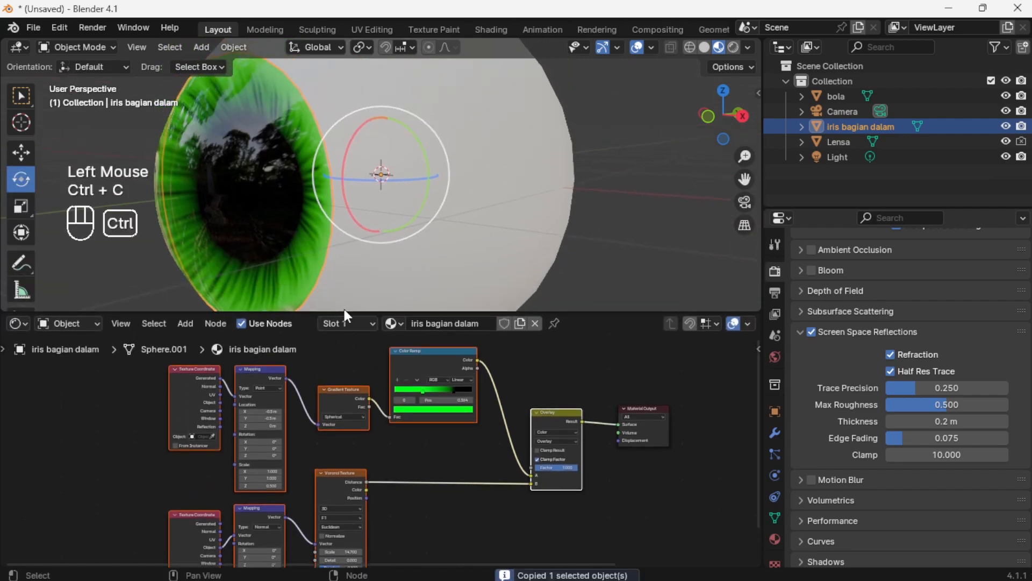
Try to paste the copied iris nodes into the material of bola
left_click(538, 157)
middle_click_drag(422, 421, 542, 358)
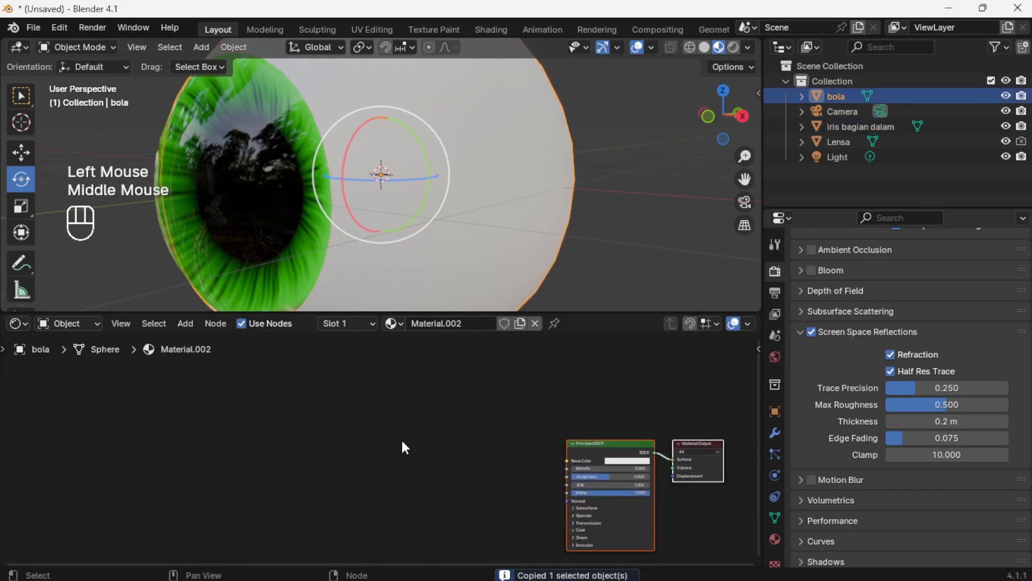
key("ctrl+v")
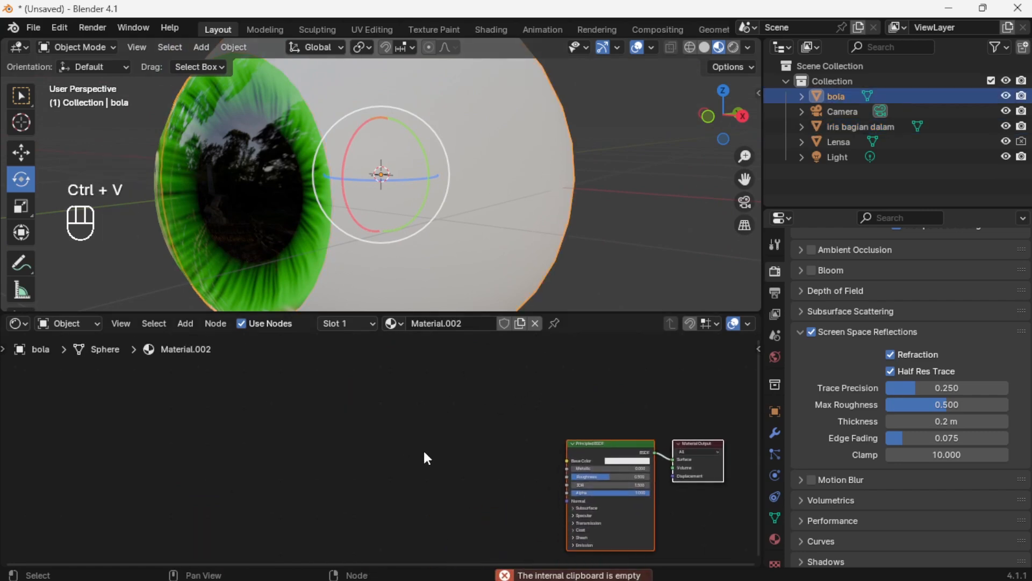
key("ctrl+v")
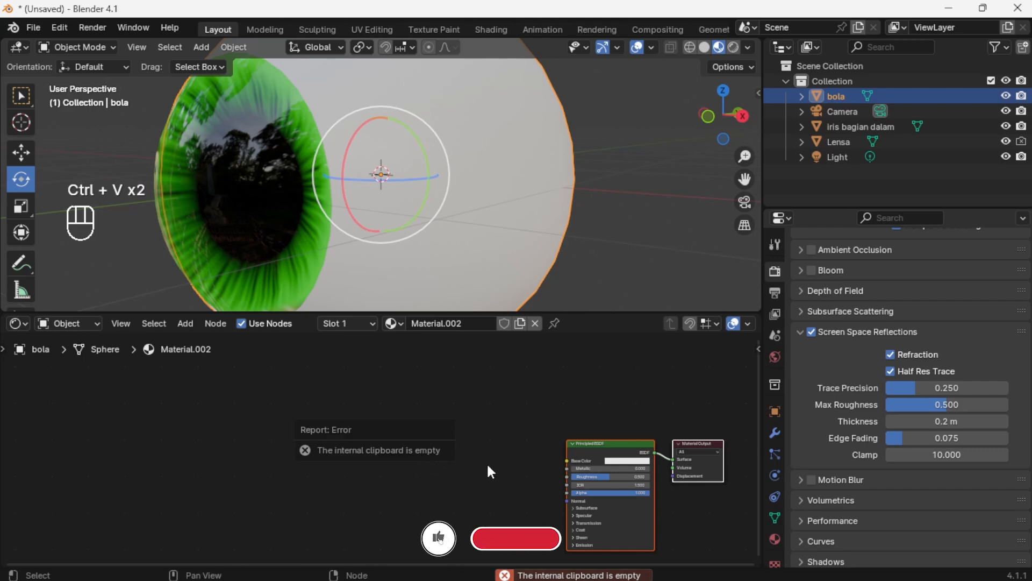
Spread the Principled BSDF and Material Output nodes apart in the material of bola
middle_click_drag(514, 445, 498, 410)
left_click(512, 419)
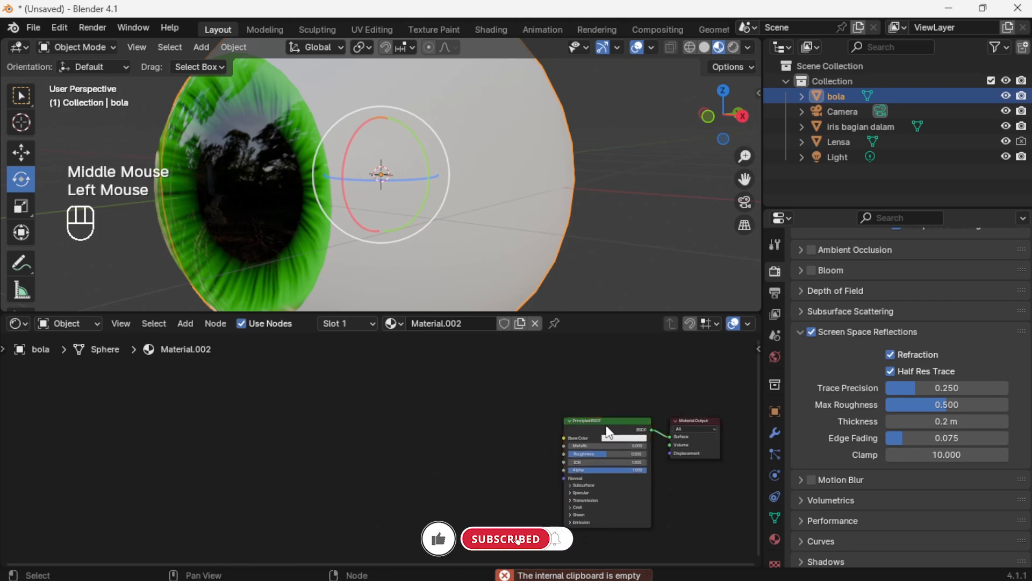
left_click_drag(626, 422, 608, 415)
left_click_drag(684, 419, 692, 398)
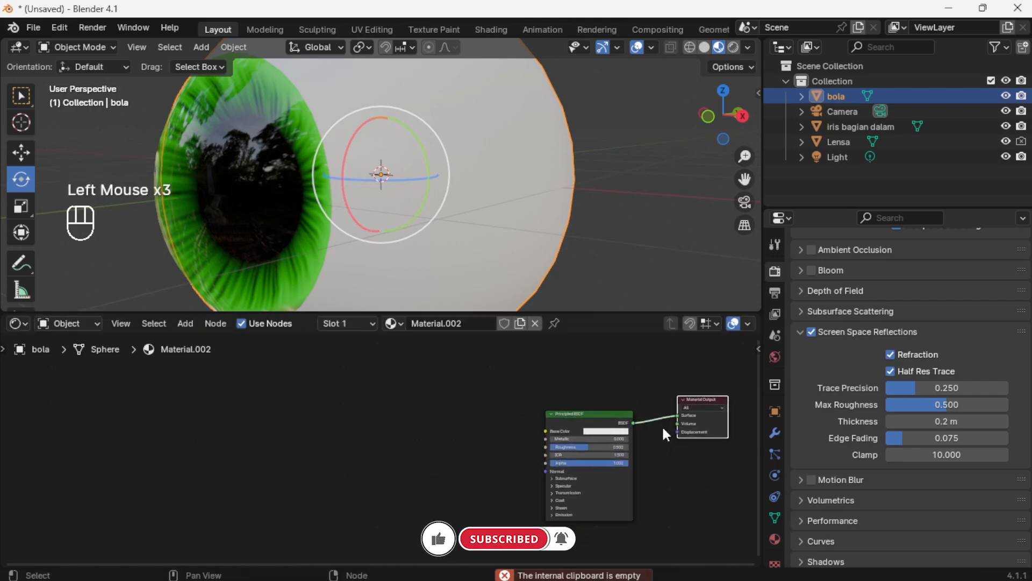
Copy the texture, Mapping, Texture Coordinate, Color Ramp and Overlay nodes from the iris bagian dalam material
left_click(827, 128)
left_click(560, 414)
middle_click_drag(548, 425, 574, 488)
scroll(571, 414, "down", 1)
middle_click_drag(571, 414, 523, 428)
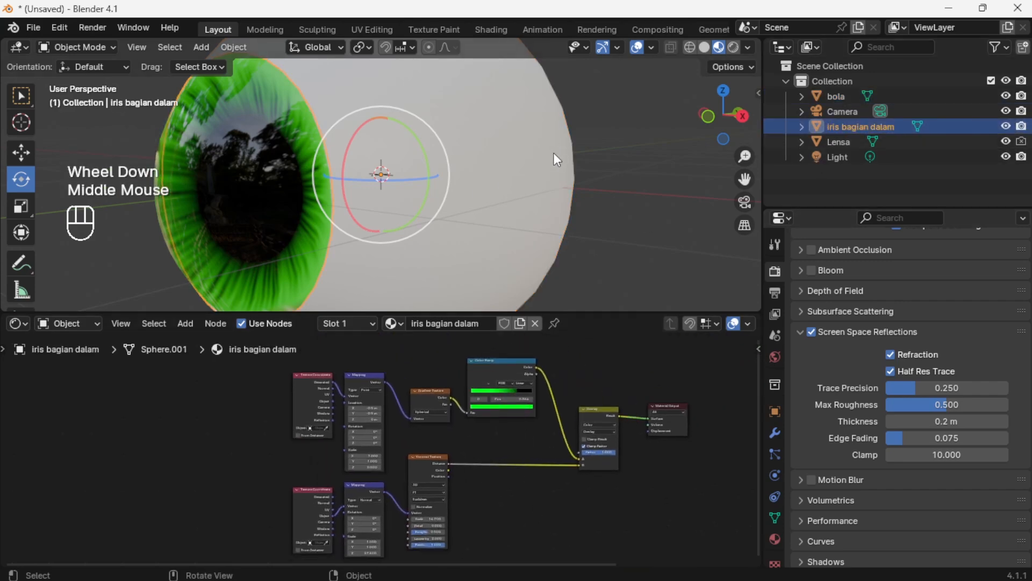
middle_click_drag(559, 266, 564, 301)
scroll(573, 354, "down", 2)
middle_click_drag(572, 371, 517, 388)
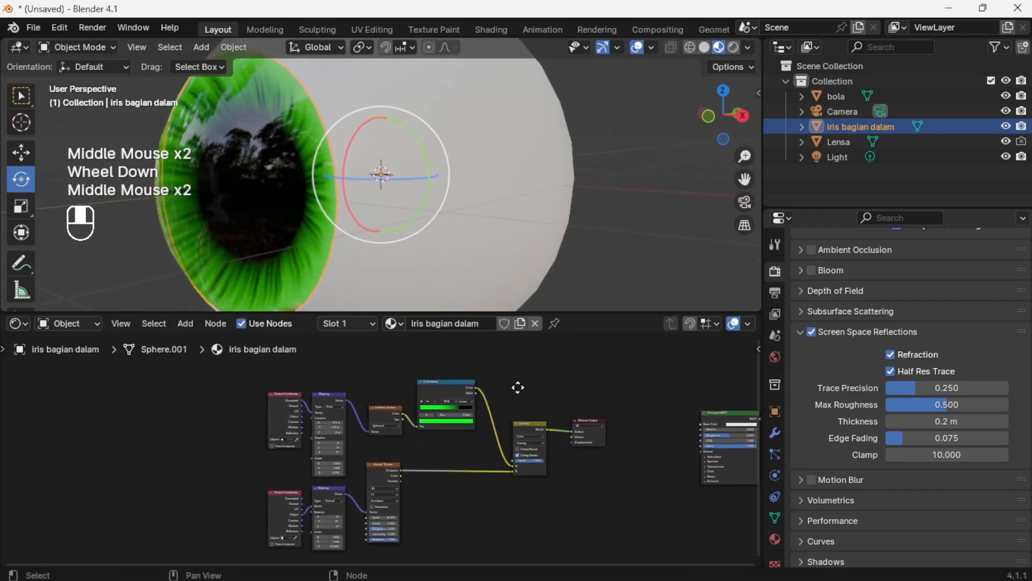
left_click_drag(238, 368, 555, 553)
key("ctrl")
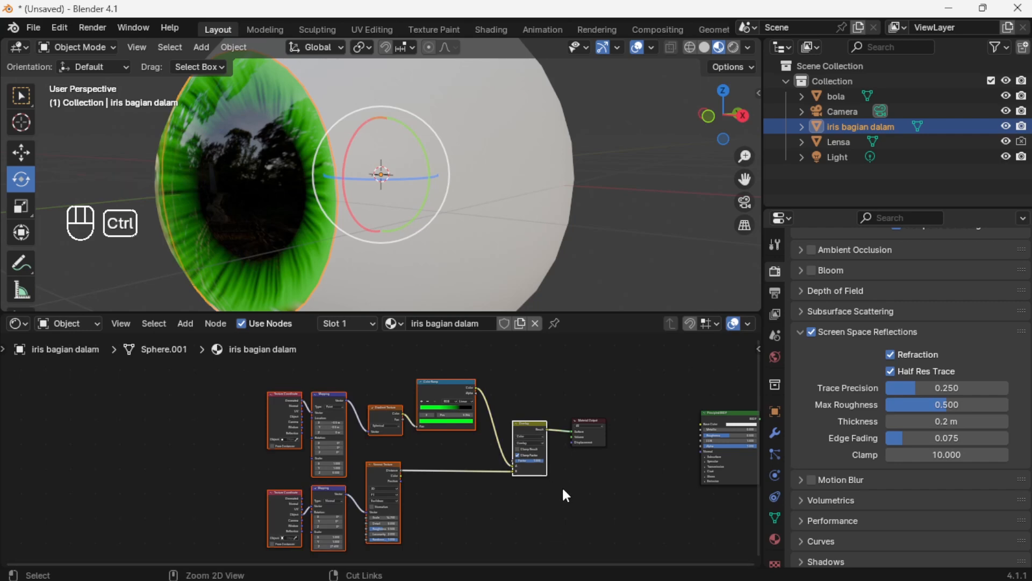
Paste the copied iris nodes into the material of bola and place them ahead of the Principled BSDF
left_click(511, 166)
left_click(424, 427)
middle_click_drag(424, 427, 540, 421)
scroll(541, 420, "down", 1)
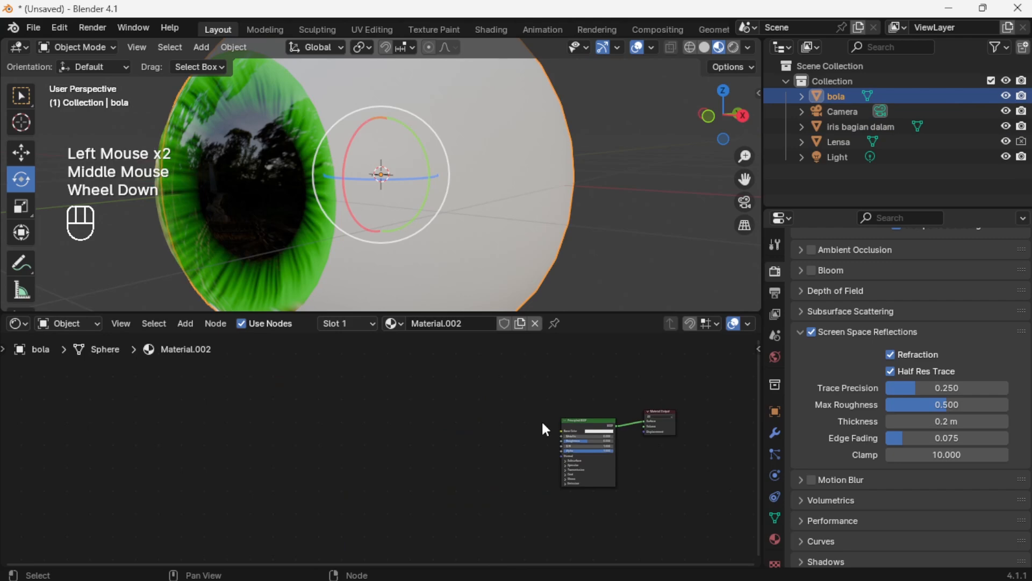
scroll(529, 424, "up", 2)
key("ctrl+v")
middle_click_drag(512, 412, 415, 430)
left_click_drag(596, 390, 446, 428)
Connect the pasted Overlay node's Result to the Principled BSDF's Base Color
mouse_move(486, 443)
middle_mouse_down()
mouse_move(529, 403)
mouse_move(472, 428)
middle_mouse_up()
scroll(529, 403, "up", 2)
scroll(473, 430, "up", 1)
left_click_drag(471, 414, 538, 430)
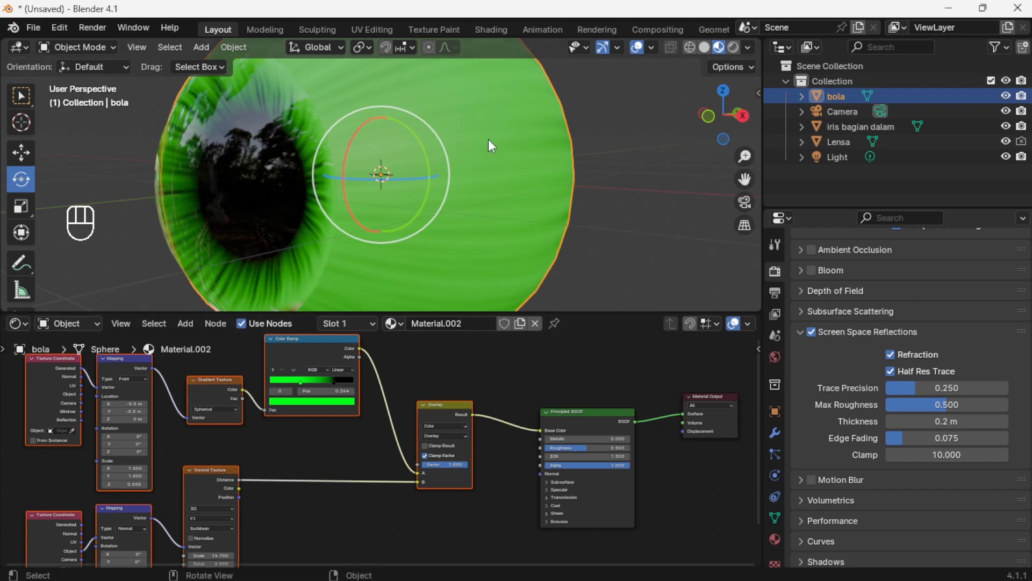
Examine the streak pattern on the eyeball and the node chain that feeds its Base Color
middle_click_drag(559, 163, 512, 230)
middle_click_drag(393, 397, 359, 437)
scroll(505, 436, "up", 3)
scroll(503, 465, "up", 1)
scroll(502, 465, "up", 1)
scroll(359, 437, "down", 1)
scroll(448, 426, "down", 2)
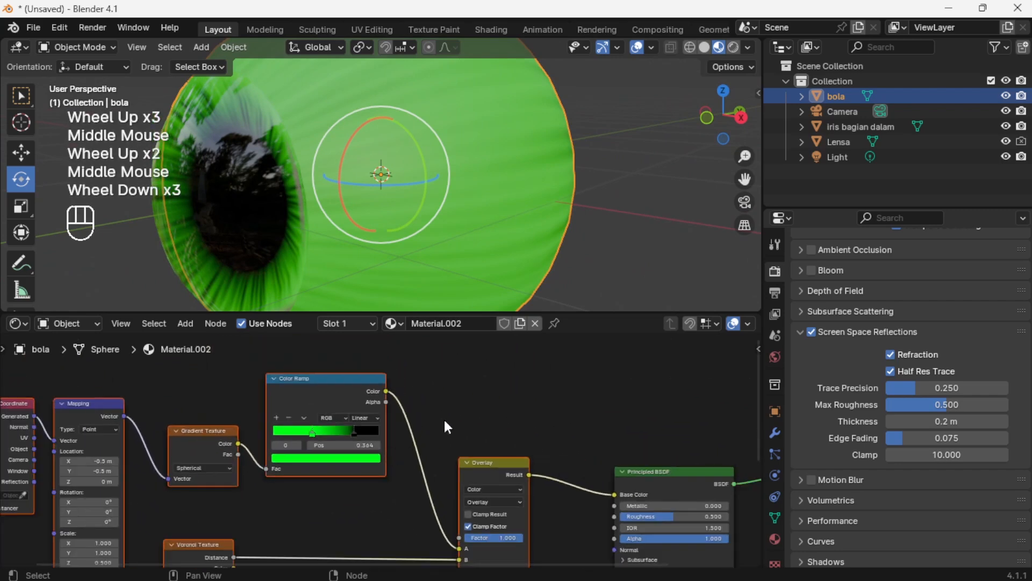
middle_click_drag(564, 364, 532, 356)
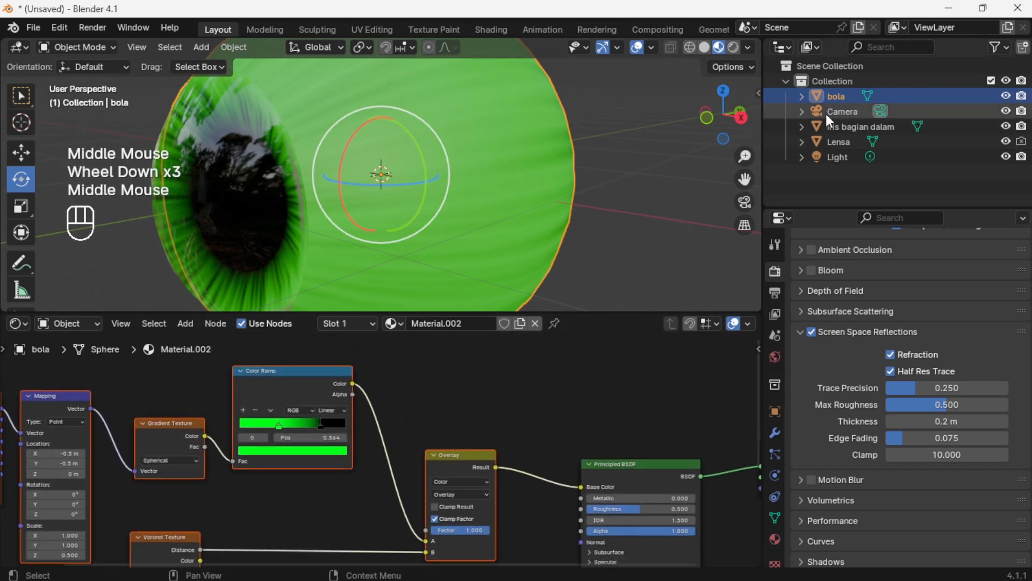
Recolour the green stop of the eyeball's Color Ramp to near-white with Value 1.000
scroll(390, 430, "up", 2)
middle_click_drag(390, 430, 346, 480)
left_click(337, 500)
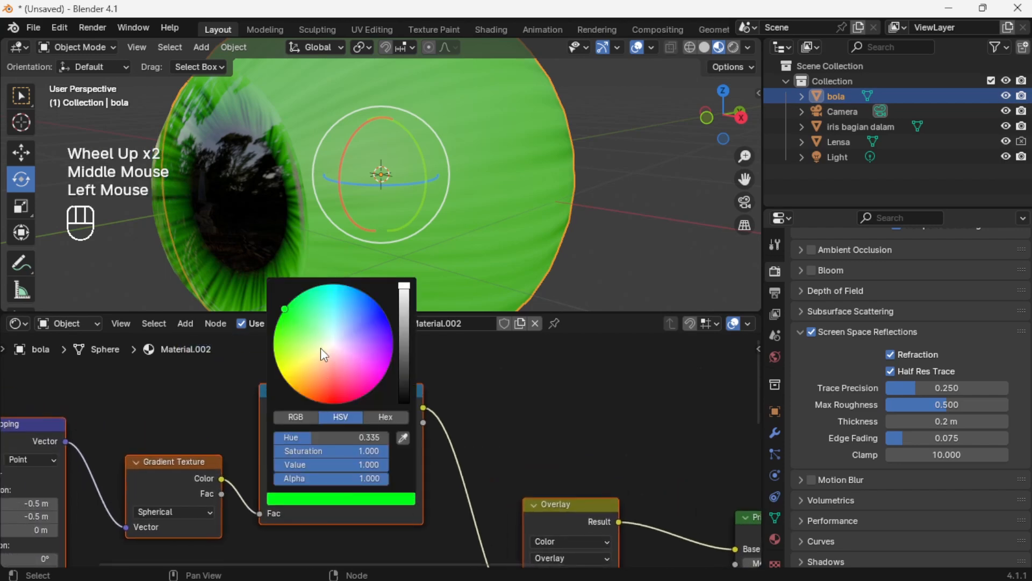
left_click(333, 341)
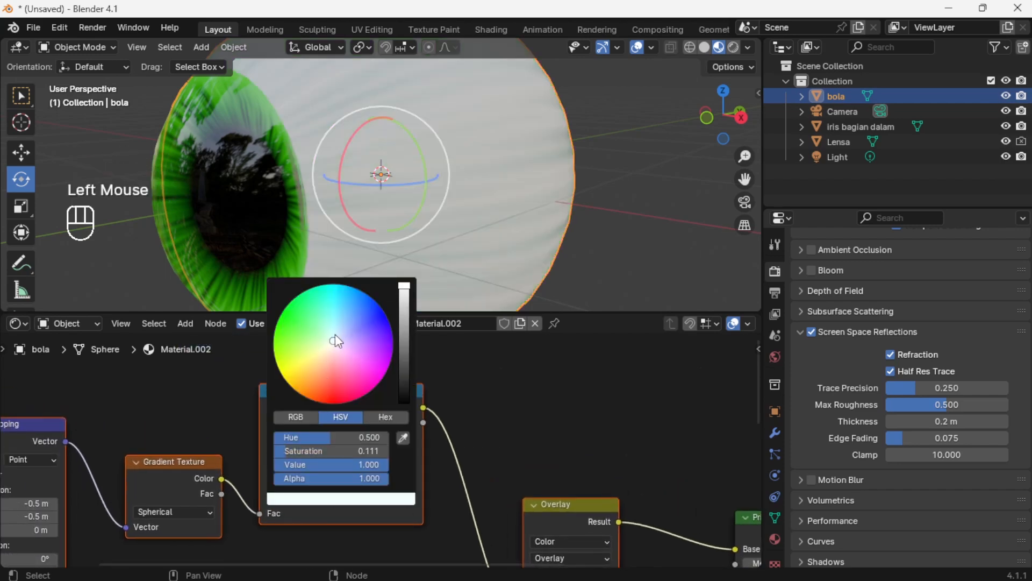
left_click_drag(336, 333, 338, 342)
left_click_drag(279, 450, 252, 450)
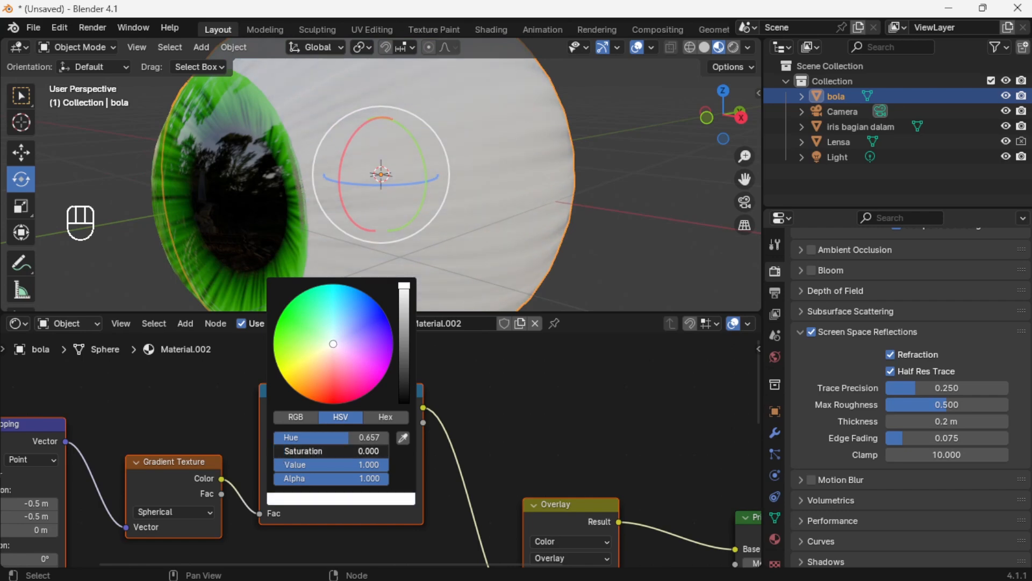
left_click(281, 465)
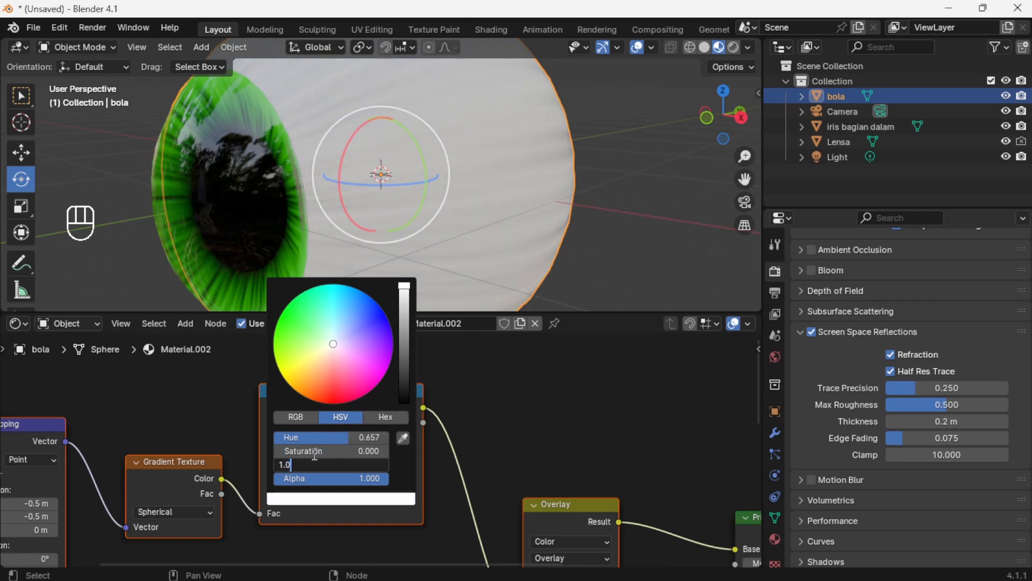
key("Return")
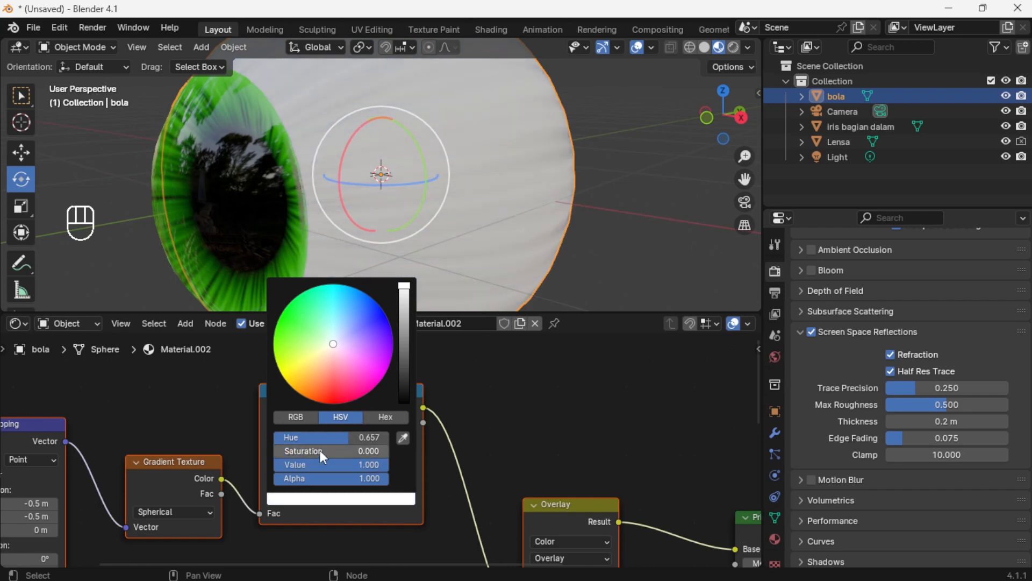
left_click_drag(348, 435, 344, 436)
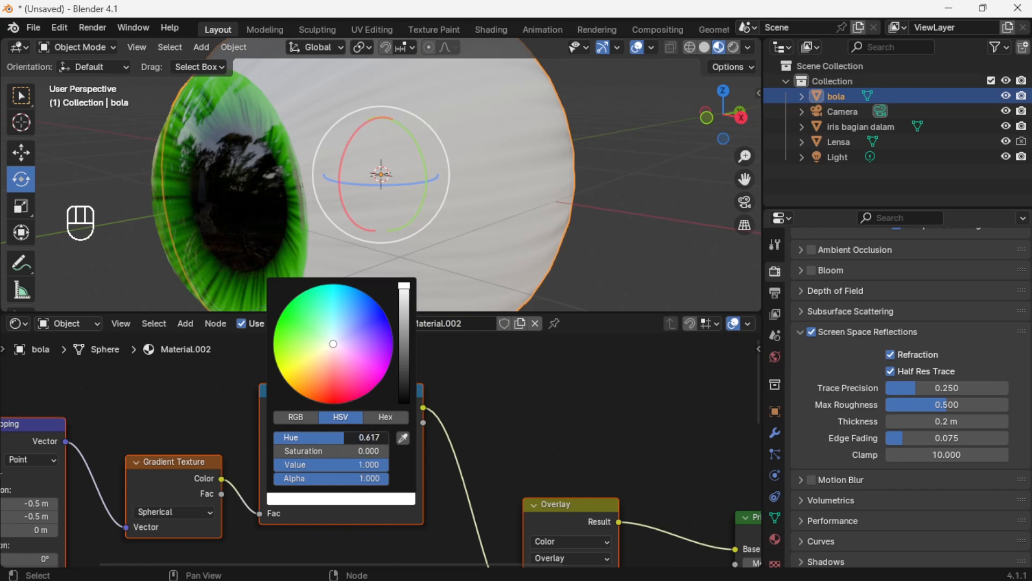
left_click_drag(333, 347, 329, 347)
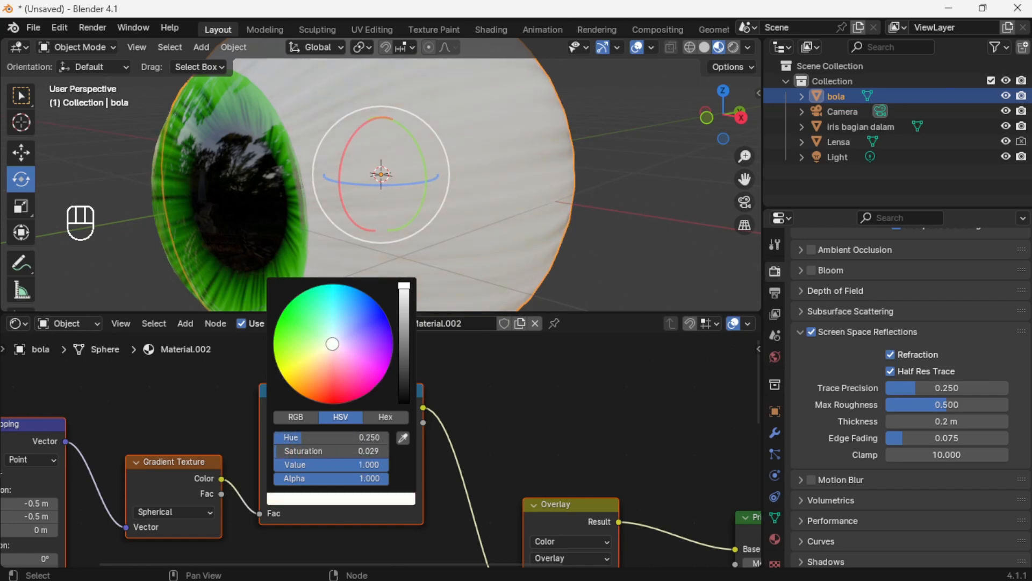
Recolour the black Color Ramp stop to bright red with Saturation 0.966 and Value 1.000, and check the eyeball from the side
left_click(378, 464)
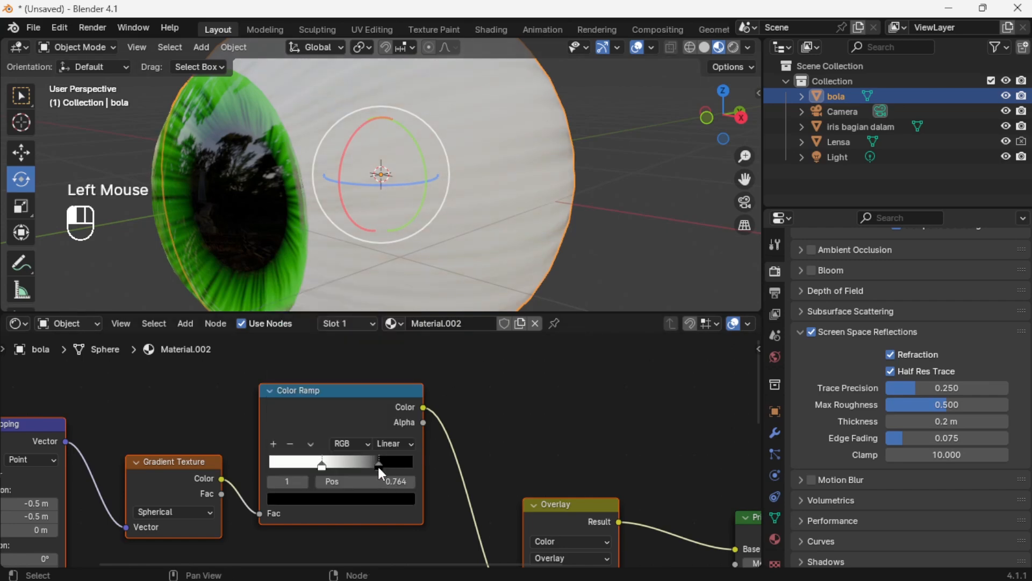
left_click(378, 499)
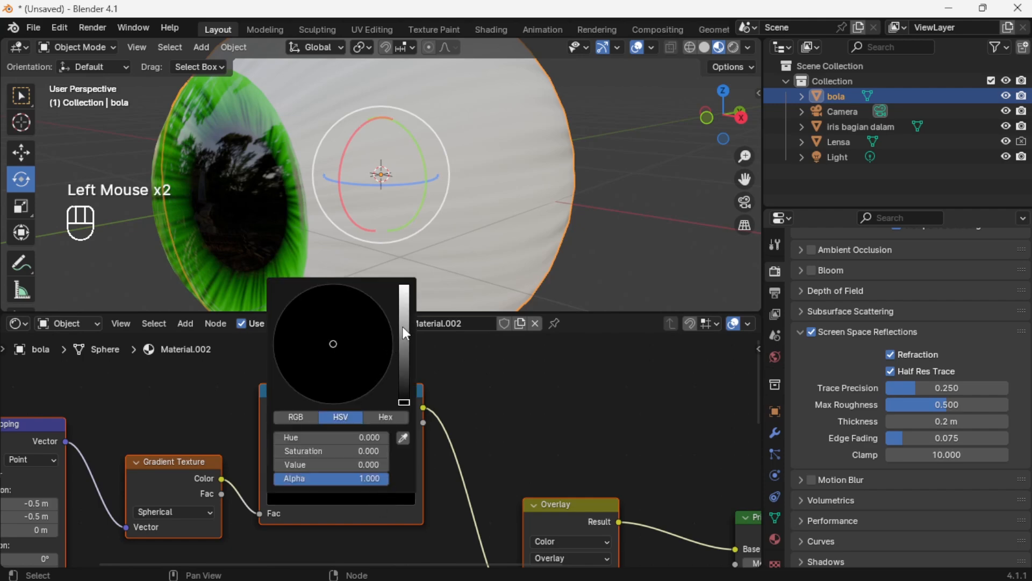
left_click_drag(404, 333, 404, 285)
left_click_drag(334, 345, 332, 392)
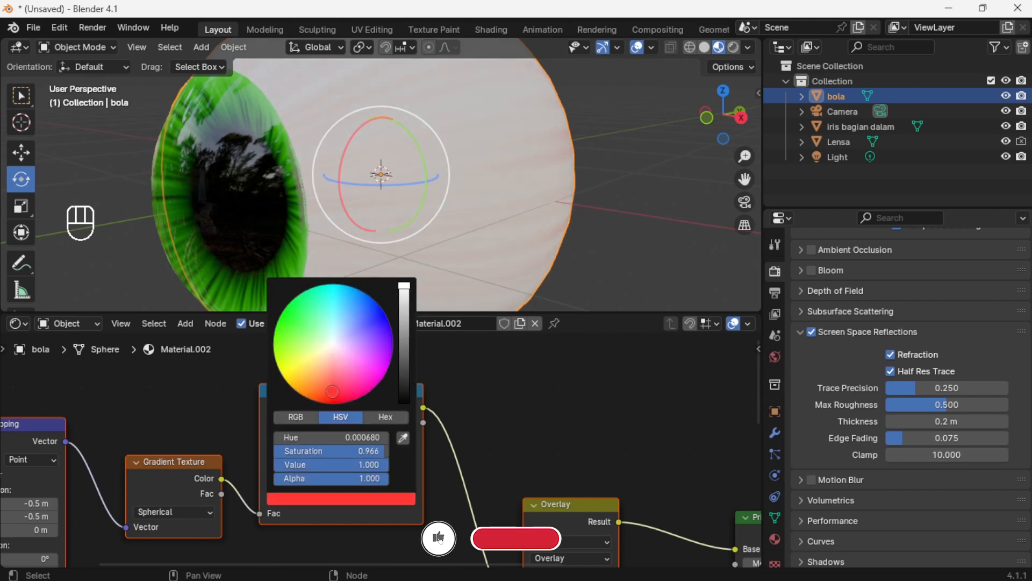
middle_click_drag(511, 263, 420, 231)
scroll(454, 233, "down", 2)
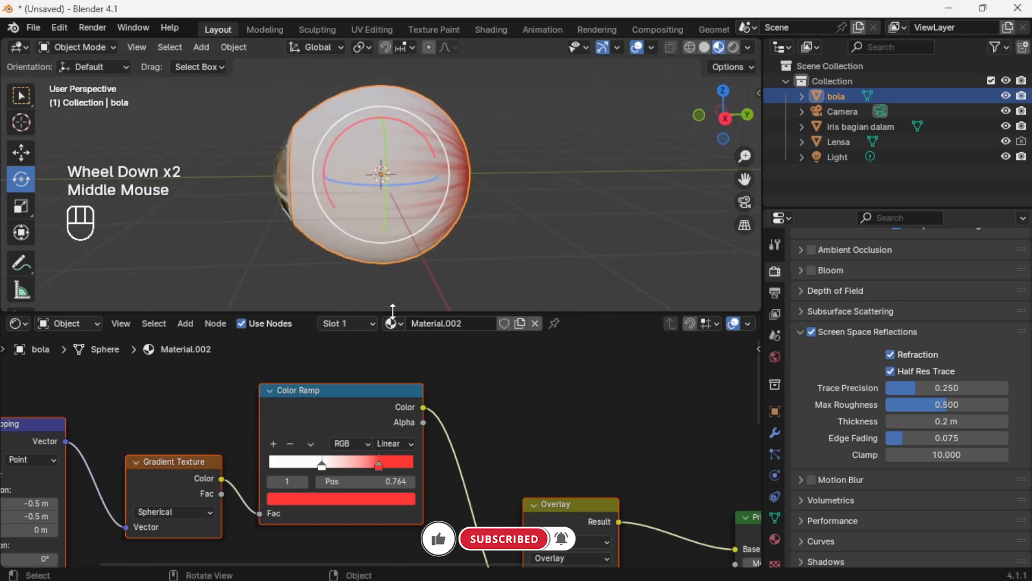
Move the white Color Ramp stop to position 0.255 and add another stop between the white and red ones
left_click(321, 466)
scroll(321, 466, "up", 2)
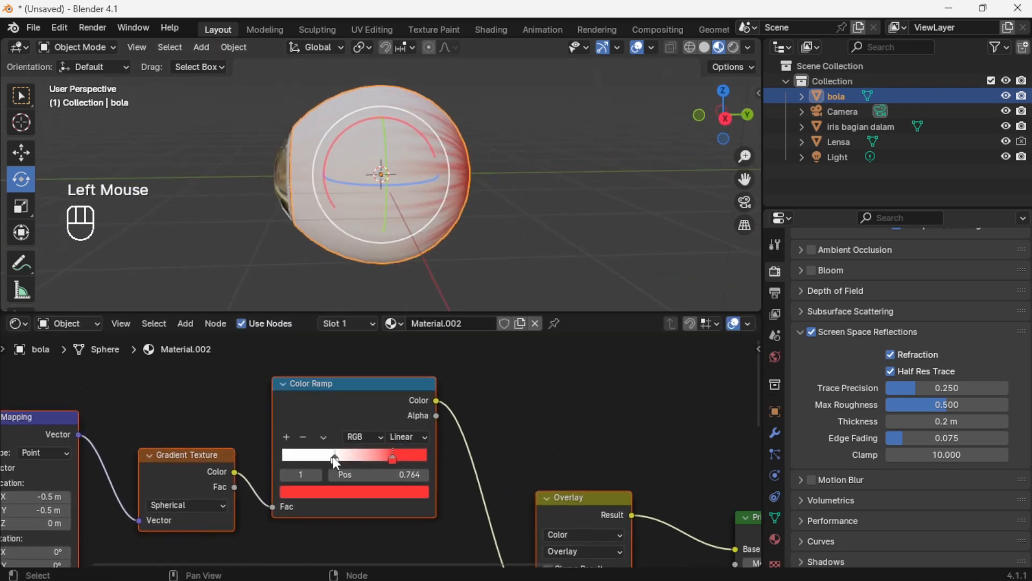
mouse_move(322, 465)
left_mouse_down()
mouse_move(287, 465)
mouse_move(335, 461)
mouse_move(305, 461)
mouse_move(315, 460)
left_mouse_up()
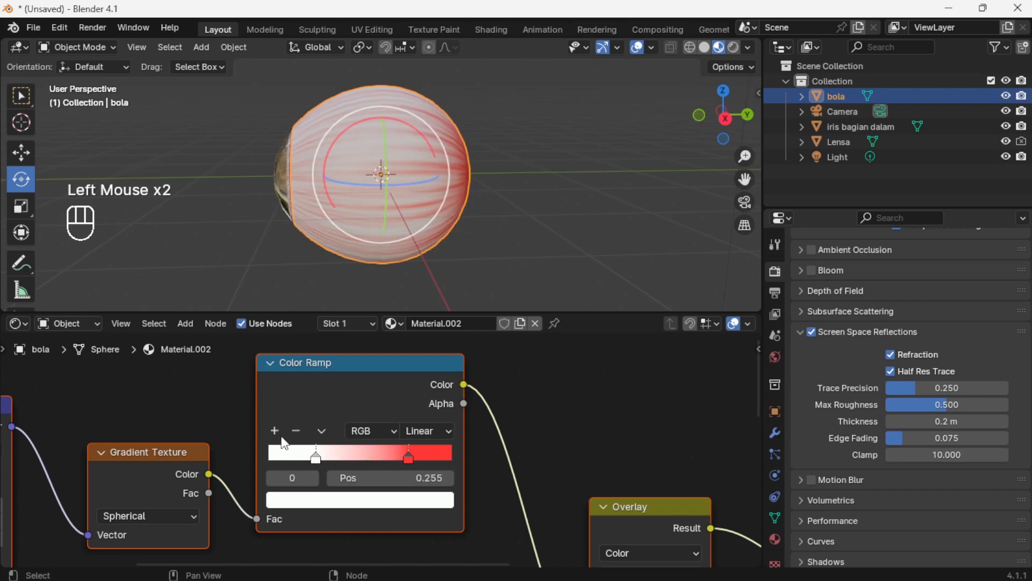
left_click(276, 432)
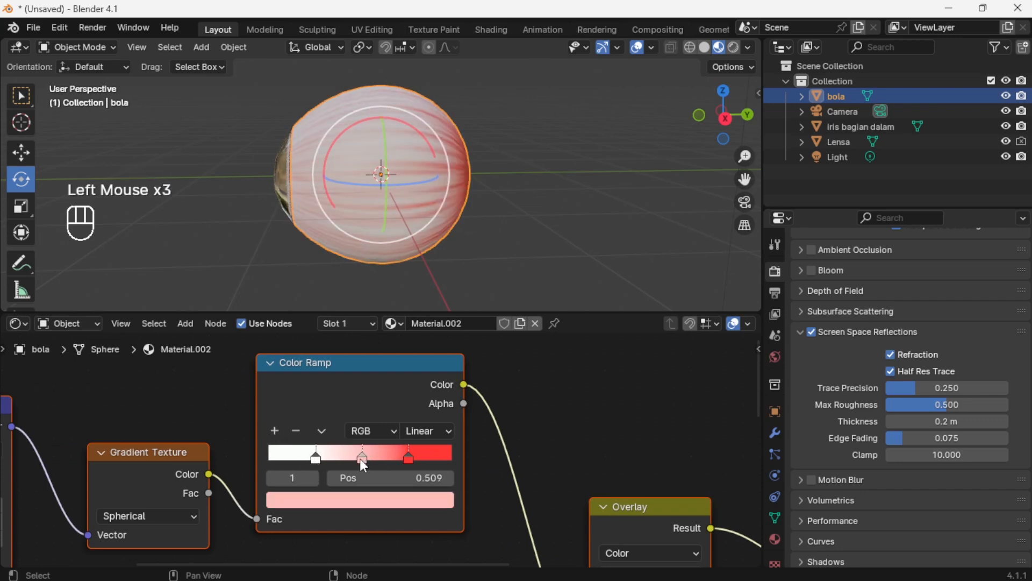
Shift the white and pink Color Ramp stops closer together and move the red stop to position 0.736
left_click_drag(359, 460, 351, 457)
middle_click_drag(419, 280, 459, 234)
scroll(451, 252, "up", 2)
left_click_drag(350, 454, 327, 453)
mouse_move(396, 455)
left_mouse_down()
mouse_move(381, 453)
mouse_move(392, 457)
left_mouse_up()
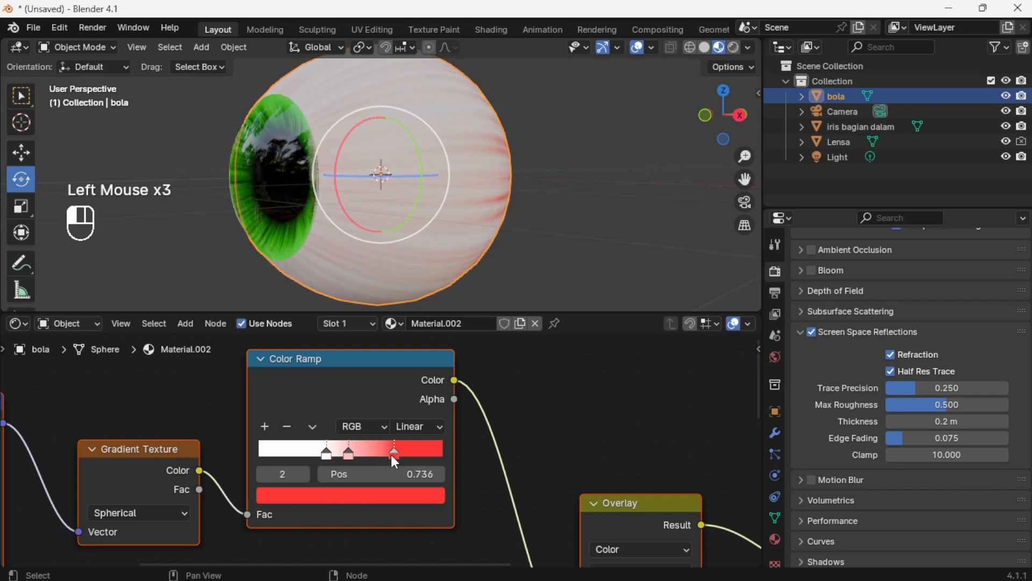
Try other values for the Overlay Factor and for the Z Scale of the Mapping node feeding the Gradient Texture
scroll(569, 450, "up", 1)
middle_click_drag(569, 449, 524, 343)
scroll(524, 344, "down", 1)
left_click_drag(617, 527, 604, 526)
middle_click_drag(342, 454, 525, 483)
scroll(292, 471, "up", 1)
middle_click_drag(306, 470, 420, 429)
middle_click_drag(218, 476, 274, 408)
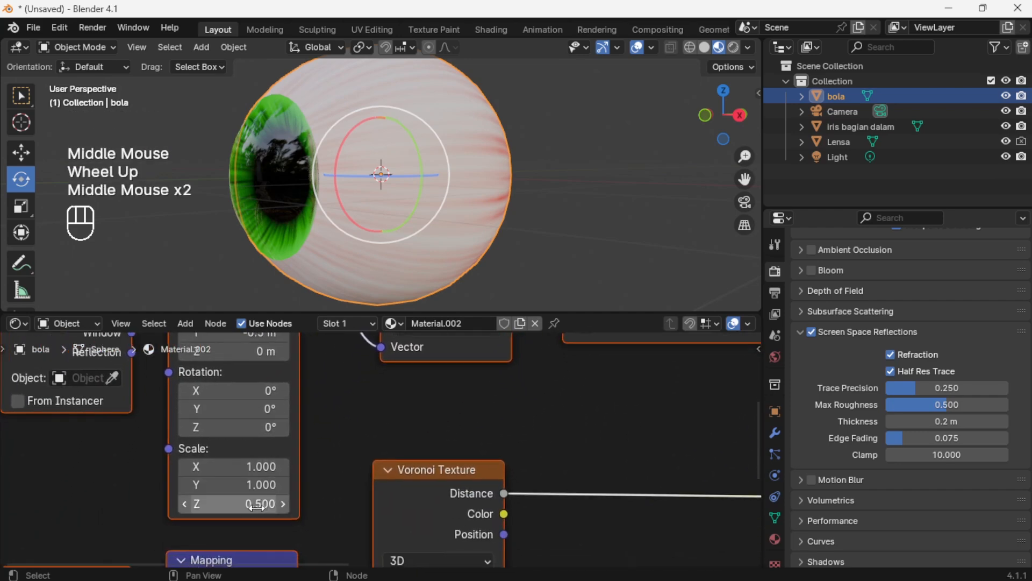
middle_click_drag(256, 486, 259, 452)
mouse_move(220, 515)
left_mouse_down()
mouse_move(275, 514)
mouse_move(188, 515)
mouse_move(231, 515)
mouse_move(221, 515)
left_mouse_up()
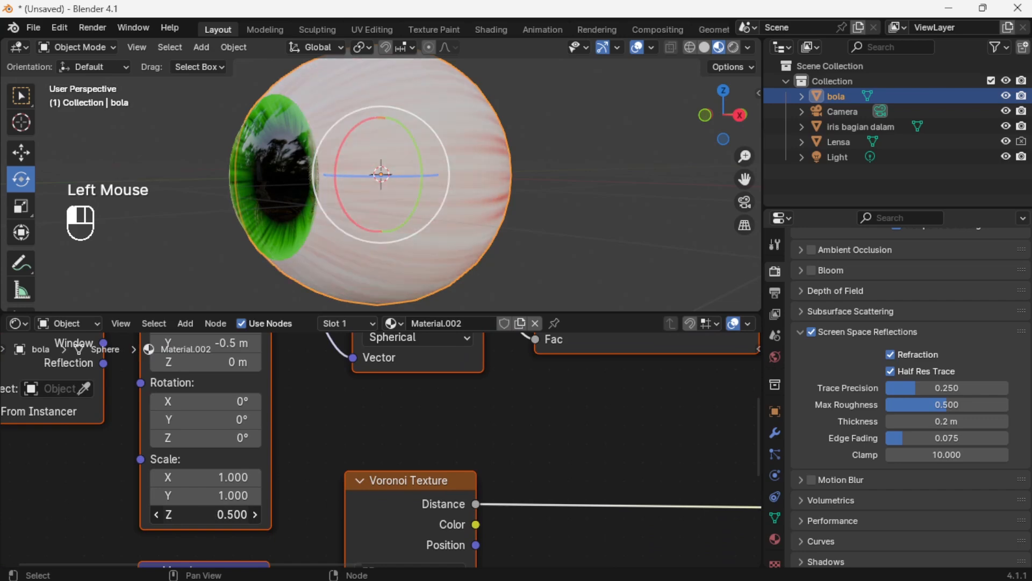
middle_click_drag(350, 422, 202, 530)
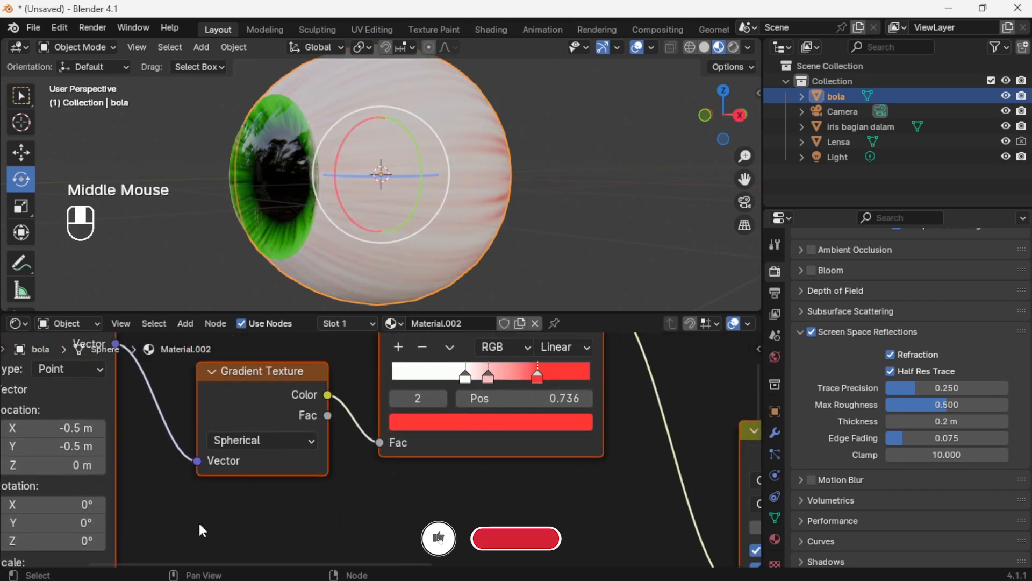
Shift the pink Color Ramp stop towards the white one and pull the red stop closer to the pink one
scroll(230, 496, "down", 2)
middle_click_drag(413, 288, 389, 294)
mouse_move(451, 395)
left_mouse_down()
mouse_move(411, 398)
mouse_move(455, 397)
mouse_move(435, 397)
left_mouse_up()
left_click(444, 399)
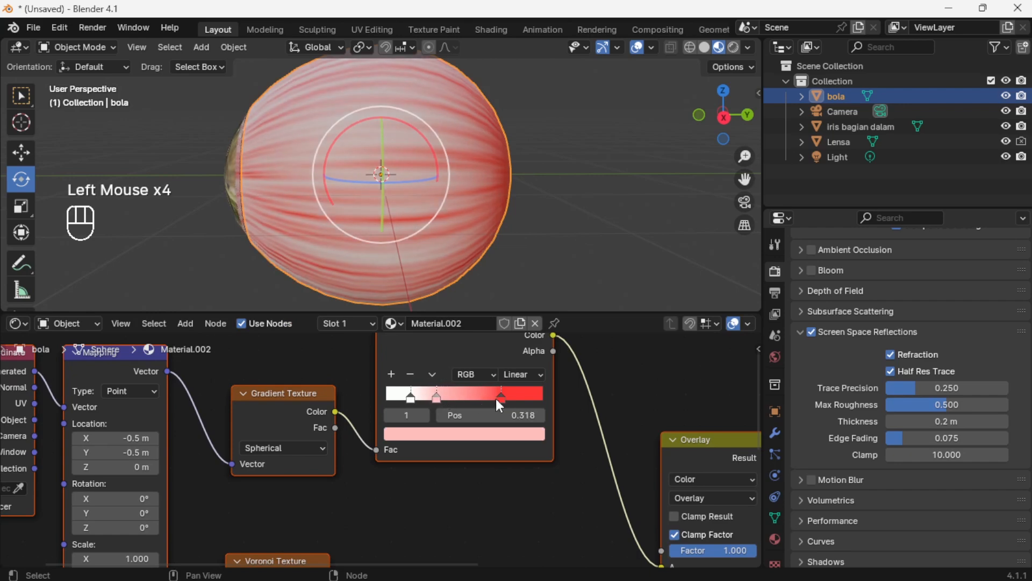
mouse_move(499, 400)
left_mouse_down()
mouse_move(454, 393)
mouse_move(466, 398)
mouse_move(418, 401)
mouse_move(431, 399)
left_mouse_up()
Set the Z Scale of the Mapping node feeding the Gradient Texture to 0.700
middle_click_drag(155, 504, 242, 405)
scroll(235, 465, "up", 1)
scroll(239, 471, "up", 1)
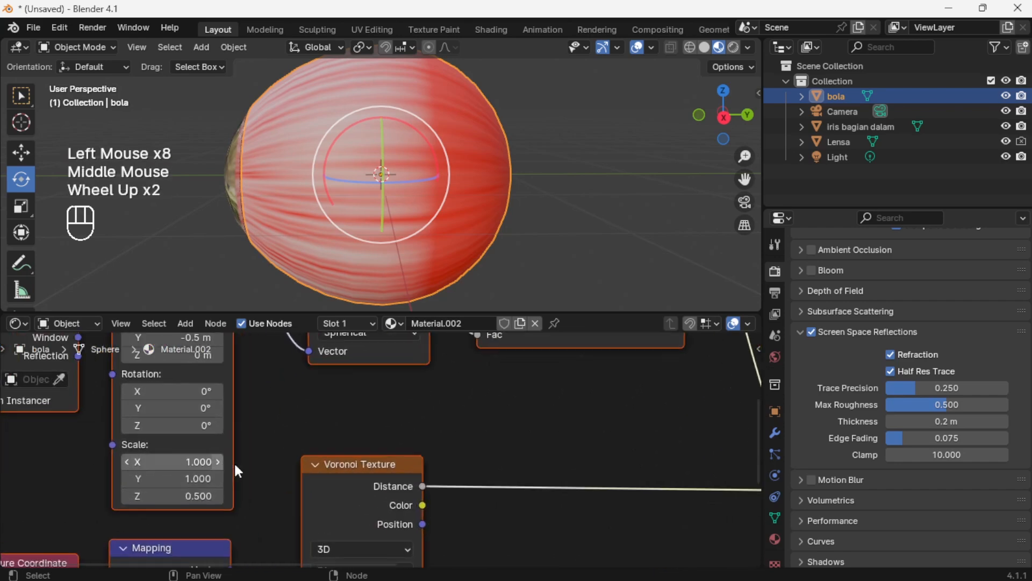
mouse_move(177, 495)
left_mouse_down()
mouse_move(204, 496)
mouse_move(188, 495)
left_mouse_up()
left_click(218, 495)
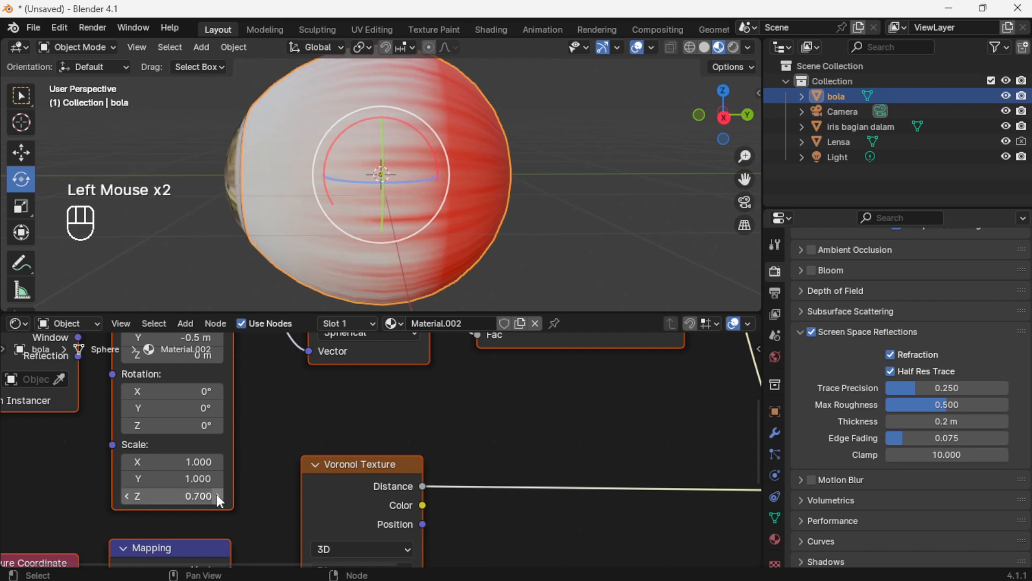
Fine-tune the white Color Ramp stop, then move the pink stop to position 0.309 and the red stop to 0.473
middle_click_drag(355, 214, 464, 200)
middle_click_drag(481, 387, 324, 492)
left_click_drag(385, 394, 376, 397)
left_click(383, 396)
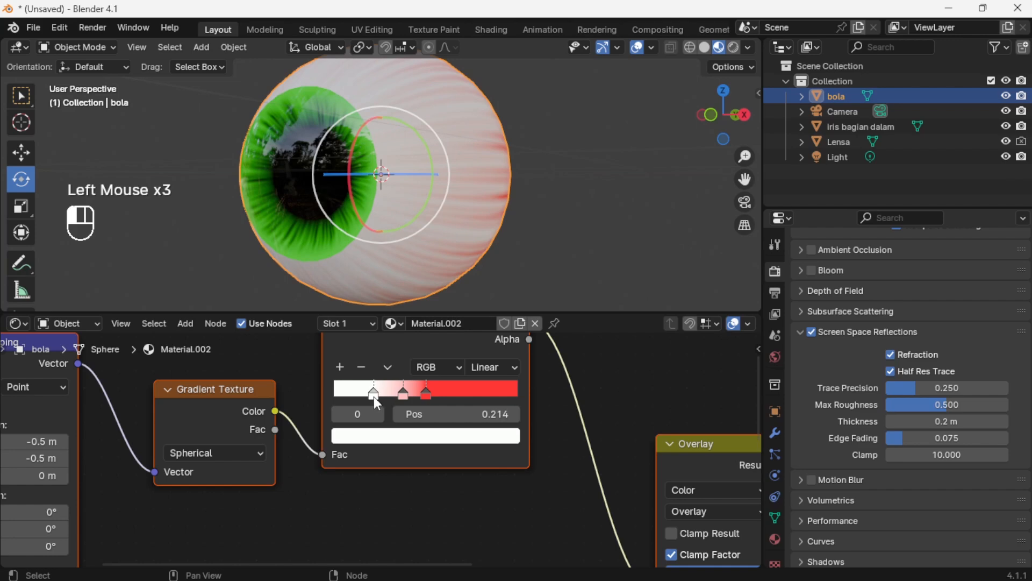
left_click(712, 115)
mouse_move(404, 393)
left_mouse_down()
mouse_move(415, 390)
mouse_move(400, 397)
left_mouse_up()
middle_click_drag(526, 228, 398, 249)
mouse_move(410, 393)
left_mouse_down()
mouse_move(425, 393)
mouse_move(359, 395)
mouse_move(390, 393)
left_mouse_up()
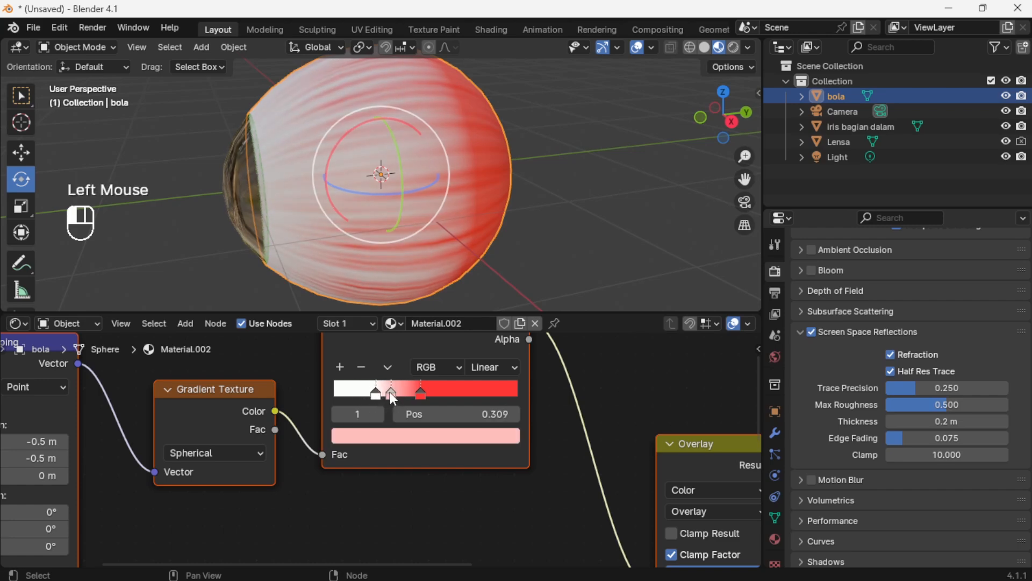
Soften the red Color Ramp stop to Hue 0.000 and Saturation 0.936, and check the veins on the eyeball
left_click(421, 396)
left_click(437, 433)
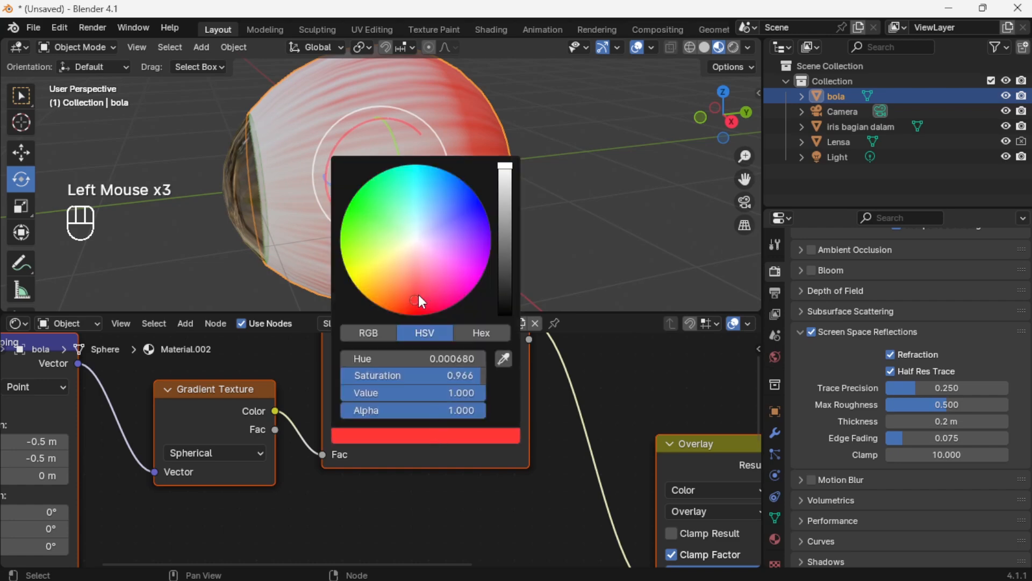
left_click_drag(420, 296, 415, 288)
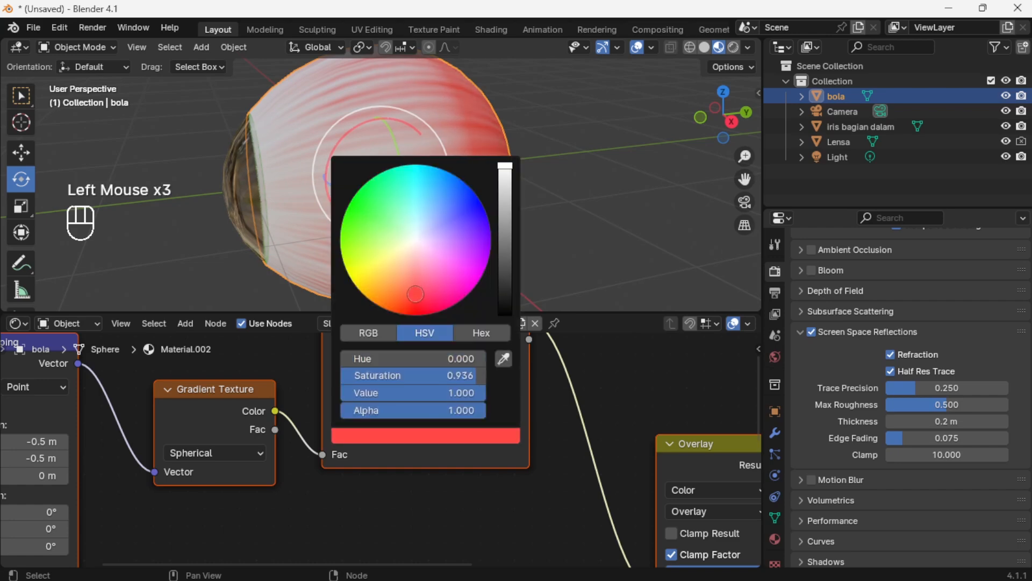
left_click(573, 215)
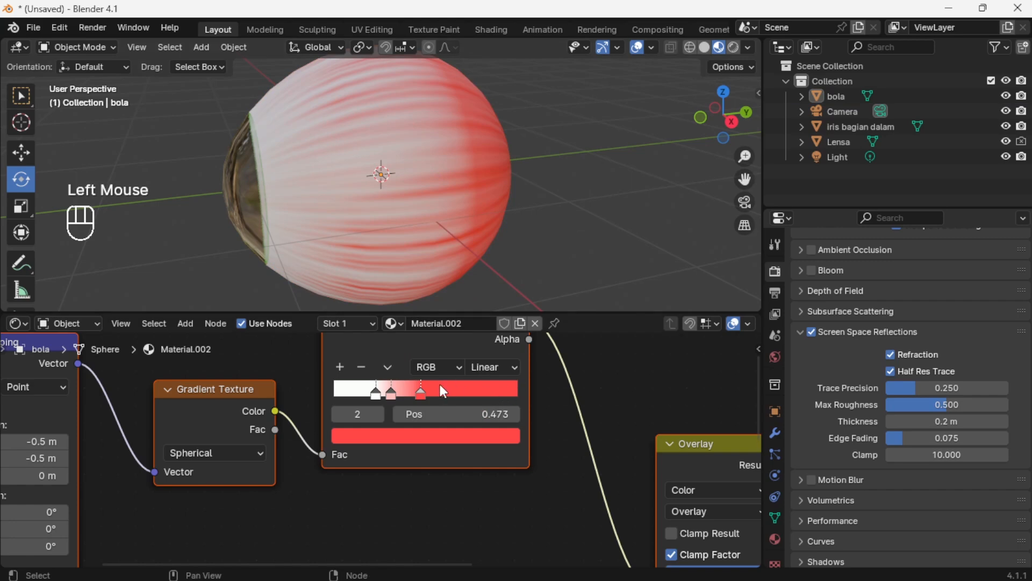
middle_click_drag(496, 240, 472, 210)
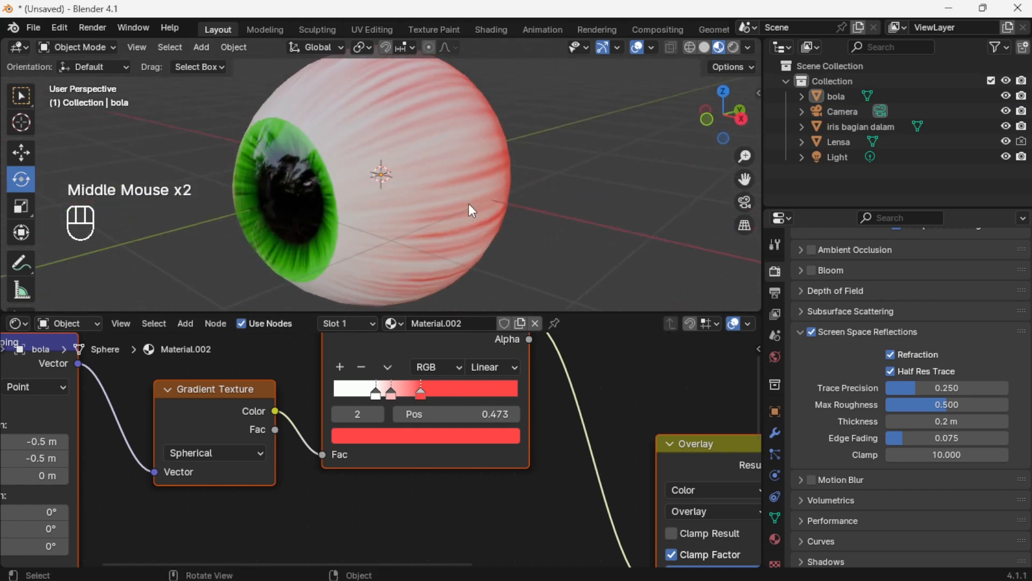
Move the Principled BSDF node closer to the Overlay node and set its Roughness to 0.000
middle_click_drag(601, 380, 405, 387)
middle_click_drag(619, 428, 442, 412)
middle_click_drag(504, 443, 492, 439)
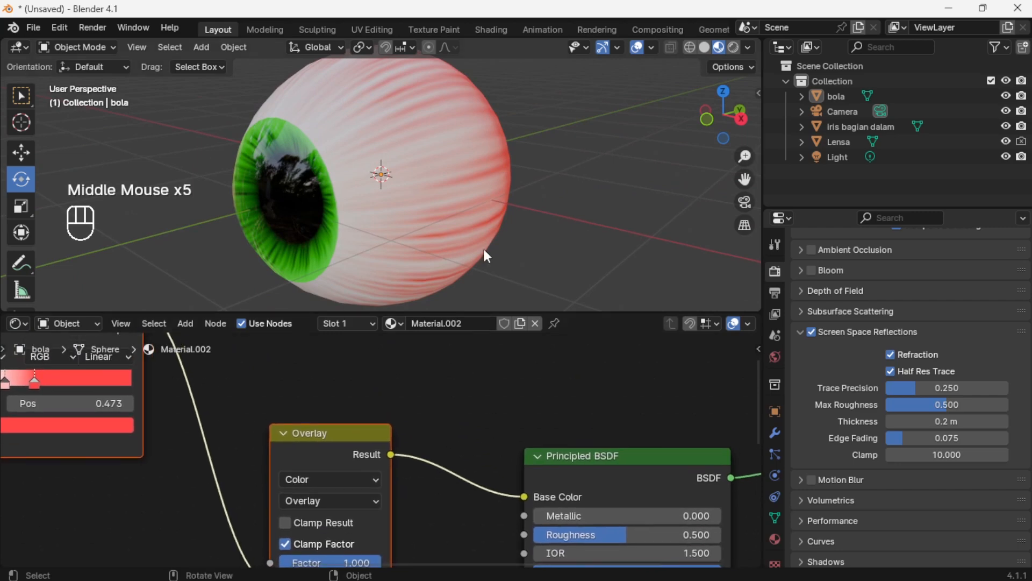
middle_click_drag(423, 218, 422, 216)
left_click_drag(586, 470, 563, 428)
middle_click_drag(602, 503, 457, 457)
left_click_drag(451, 455, 368, 446)
Enlarge the 3D viewport and inspect the whole eyeball from an angle
middle_click_drag(466, 231, 556, 218)
left_click_drag(580, 310, 580, 408)
mouse_move(578, 278)
middle_mouse_down()
mouse_move(574, 298)
mouse_move(580, 284)
middle_mouse_up()
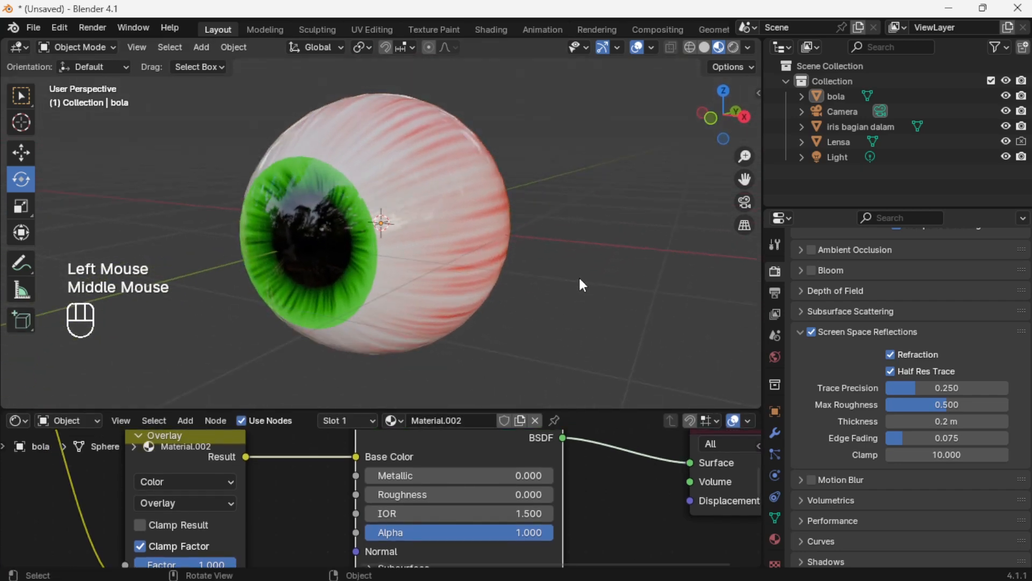